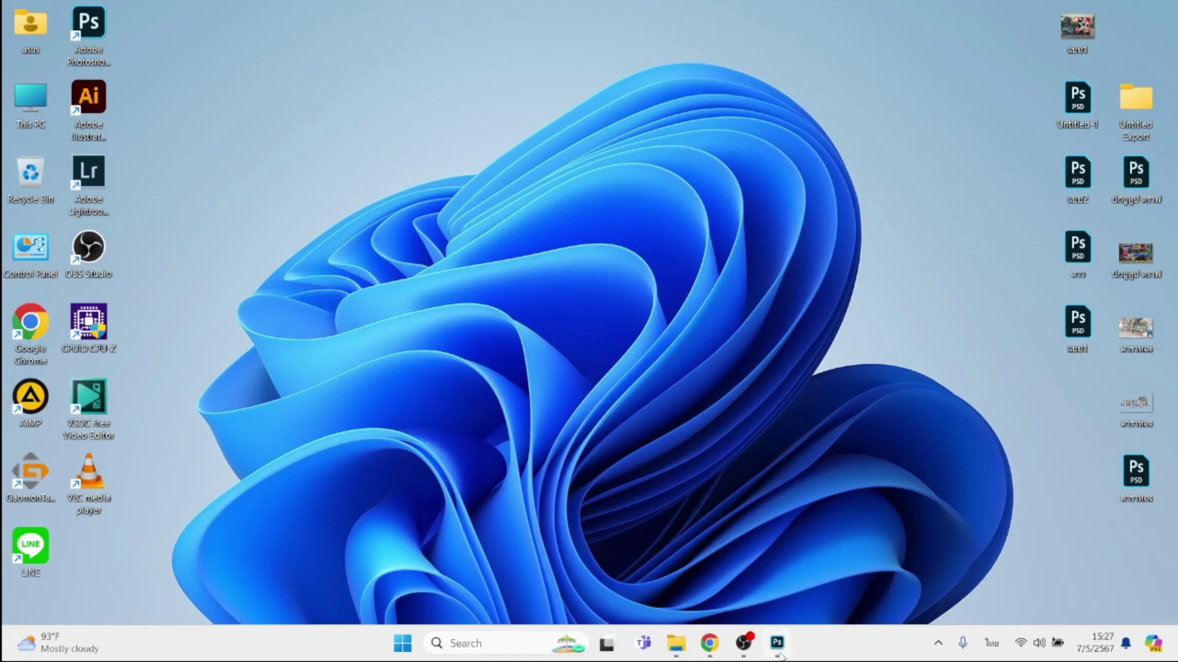
- Unlock the Background layer and add a small Thai word in BLK BangLi-Ko-Sa-Na left of centre
click(778, 644)
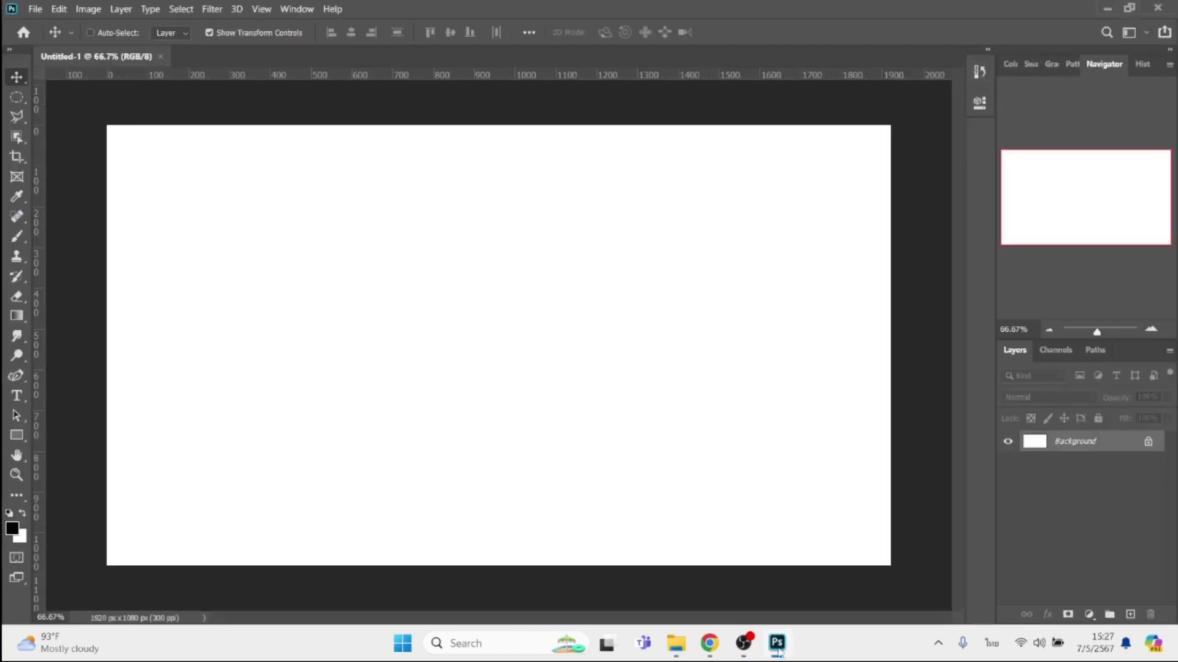
click(1147, 442)
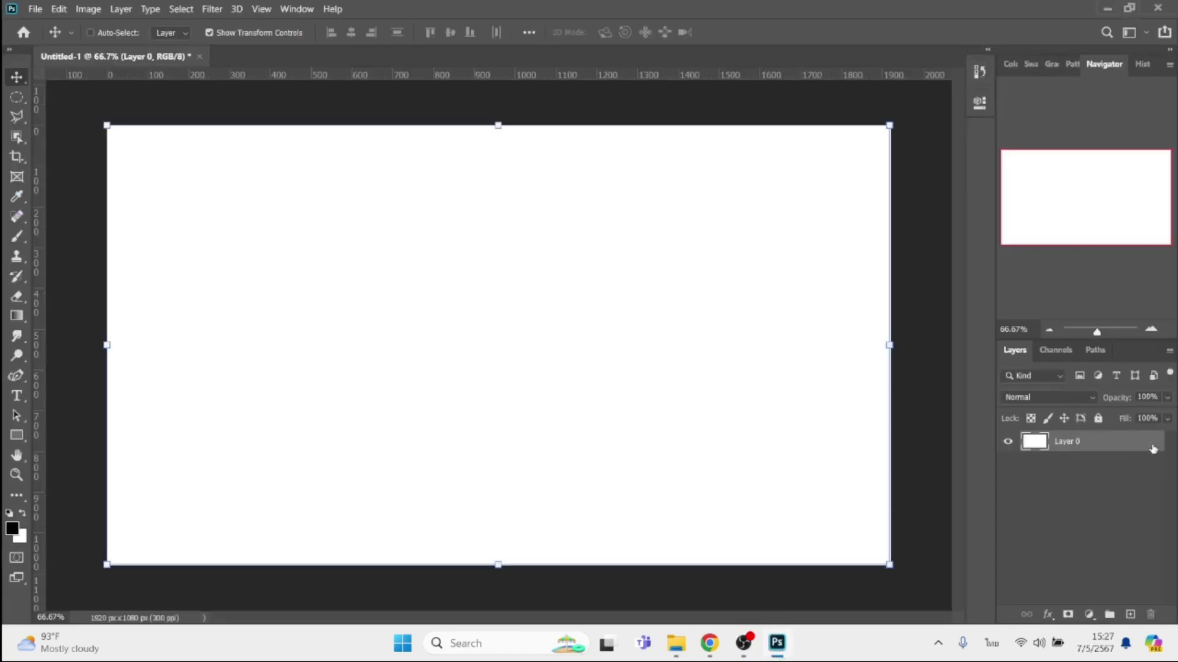
key(t)
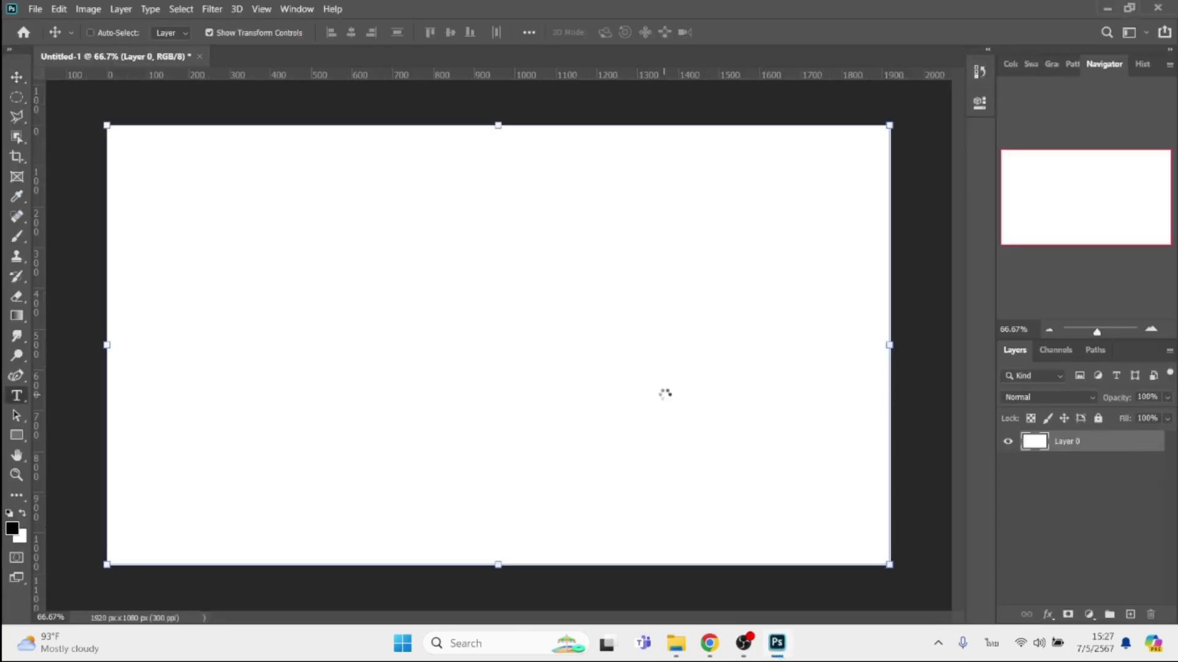
click(289, 337)
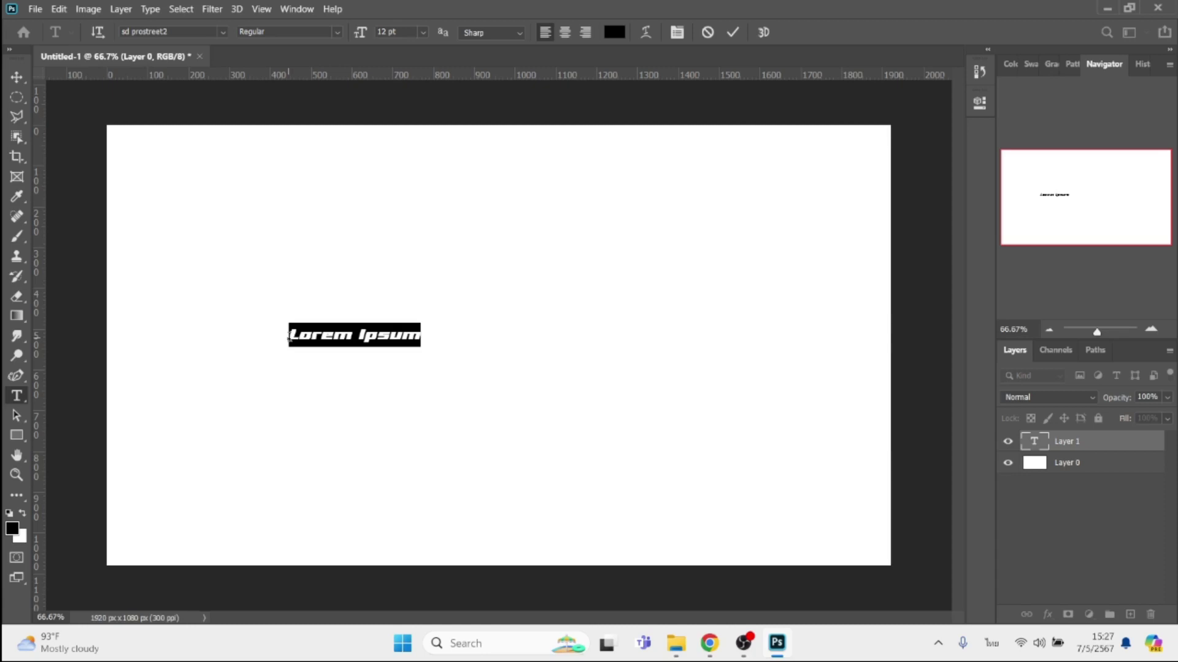
text(m)
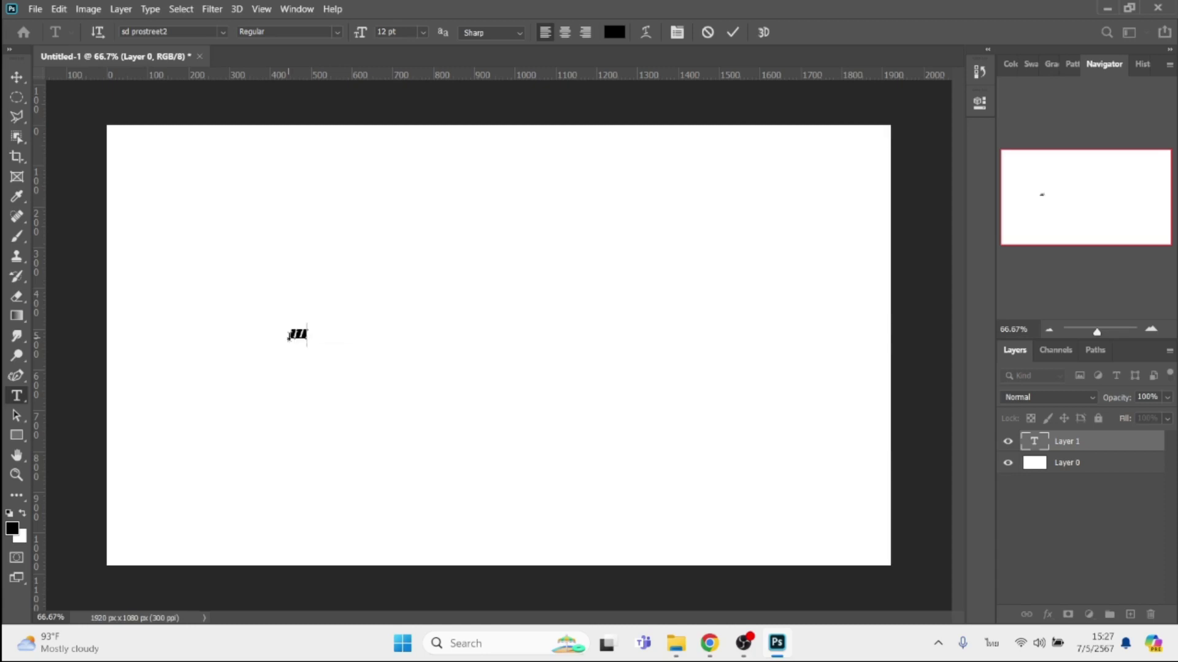
text(า)
key(ctrl+a)
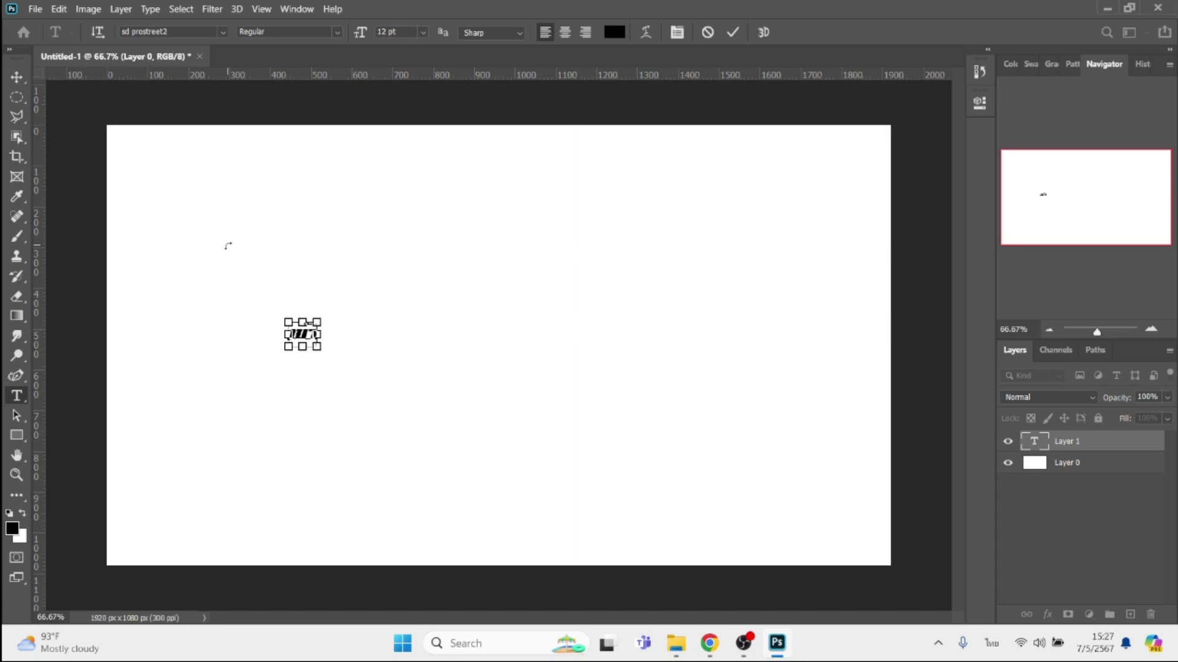
click(222, 32)
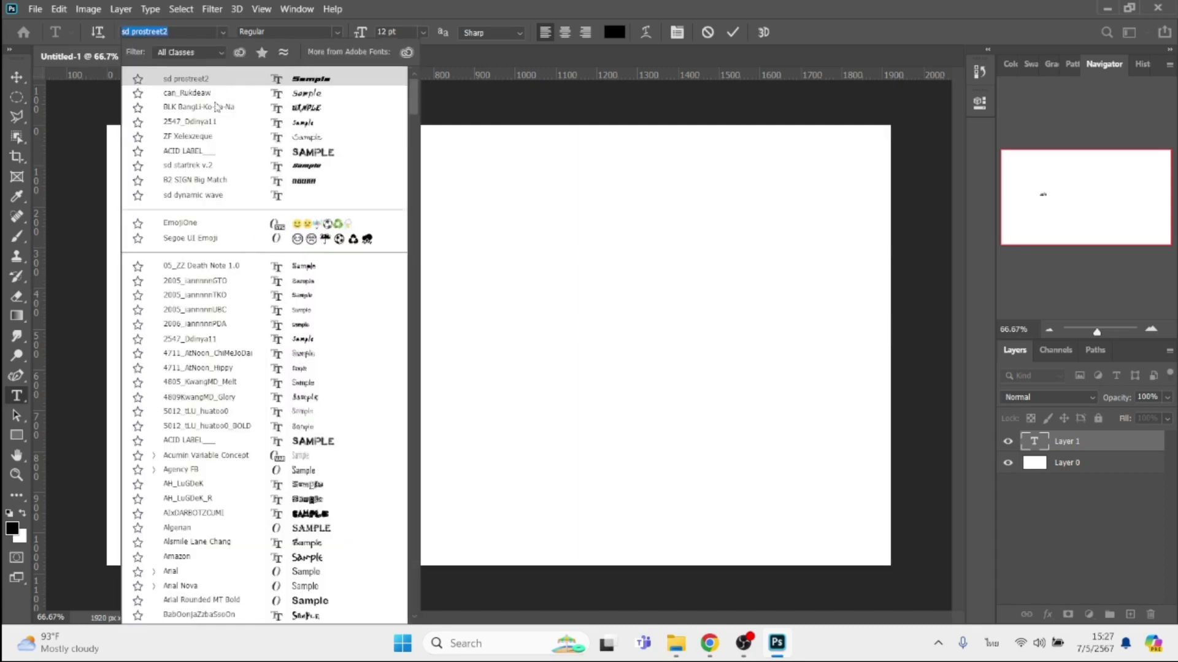
click(218, 107)
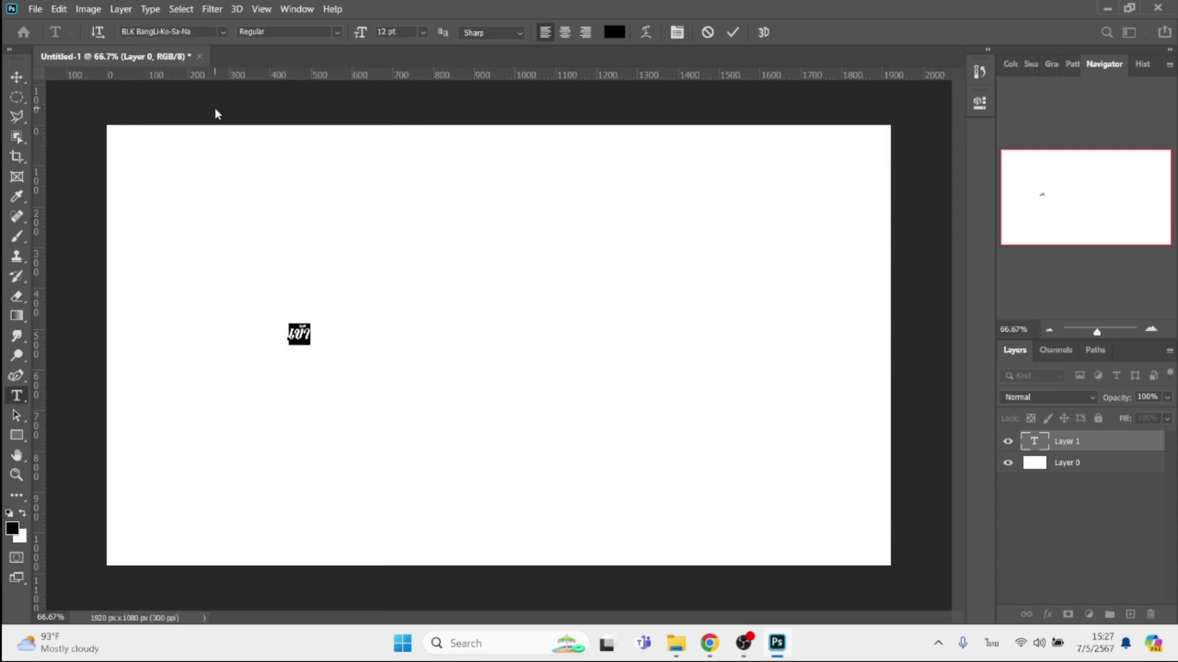
click(17, 77)
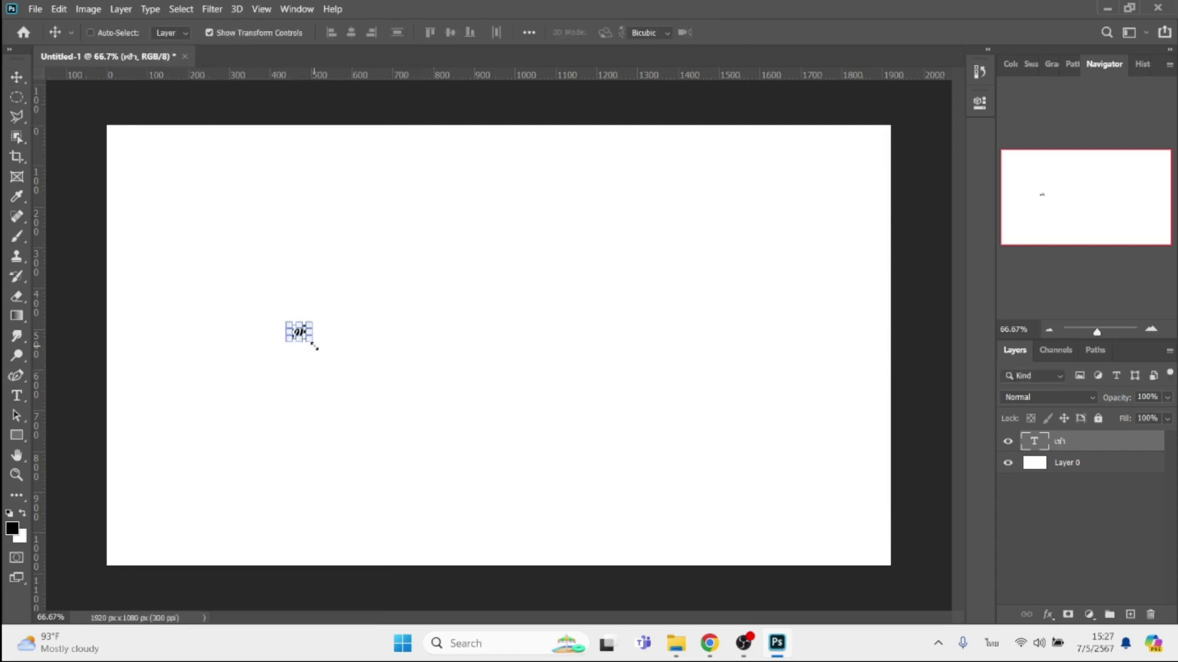
- Enlarge the Thai word to 93.82 pt, shift it left, and retype a copy as ถึง
drag(314, 347, 464, 487)
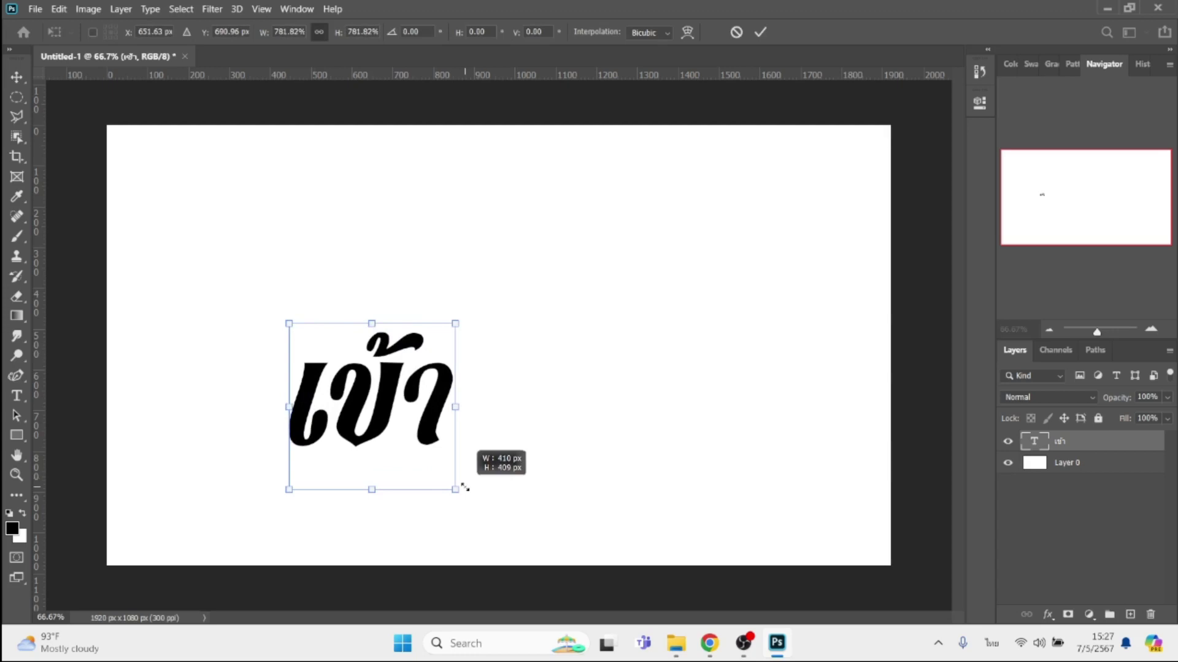
key(Return)
mouse_move(399, 400)
mouse_down()
mouse_move(296, 356)
mouse_move(439, 356)
mouse_up()
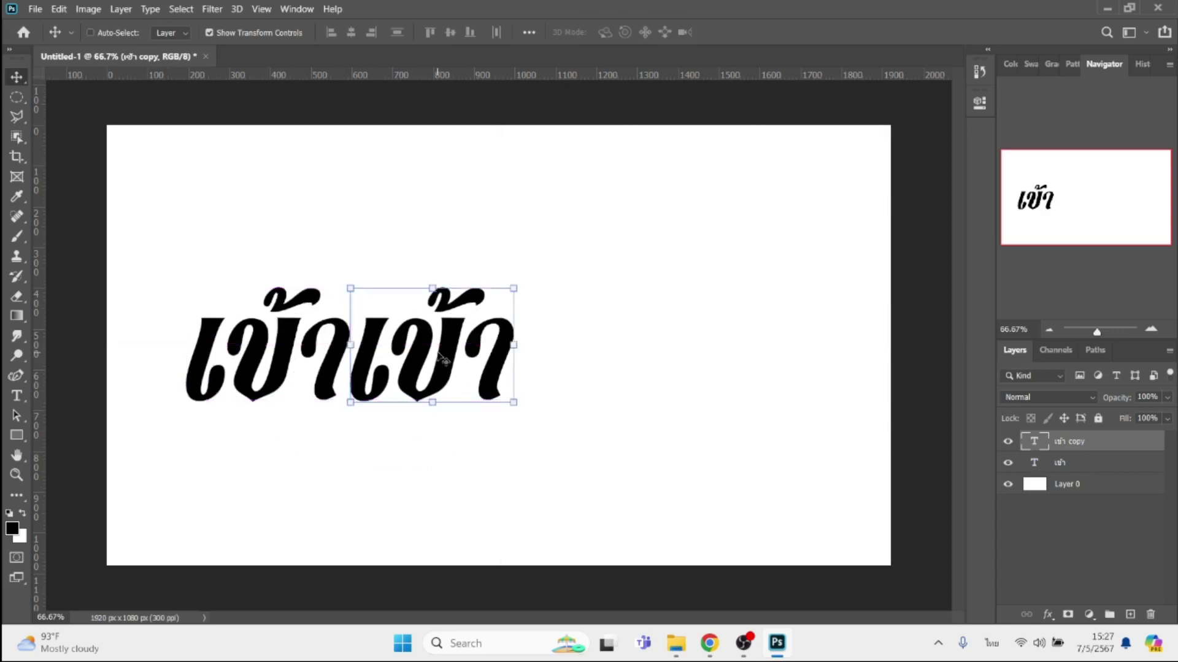
double_click(434, 351)
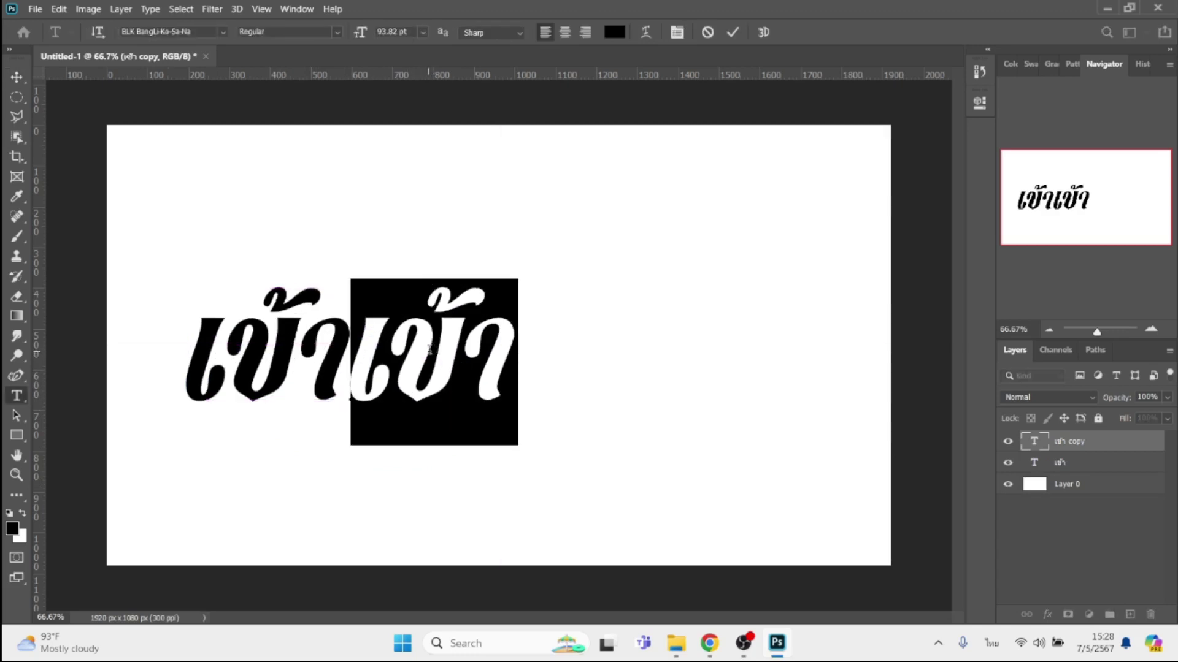
text(ถึง)
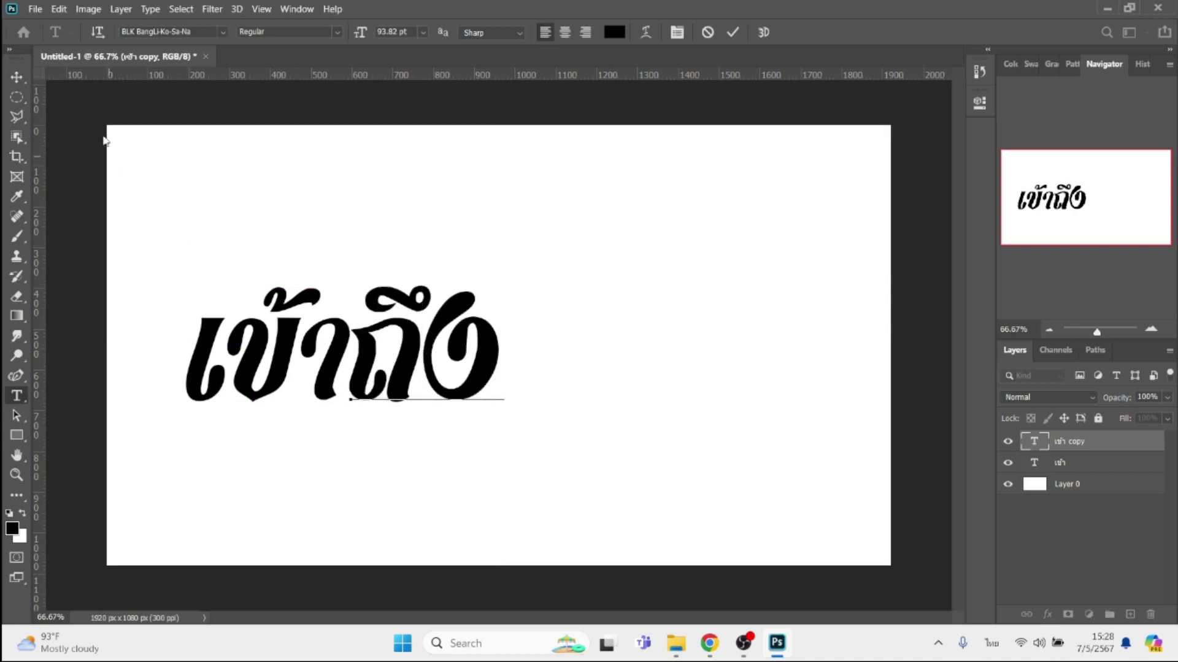
click(17, 73)
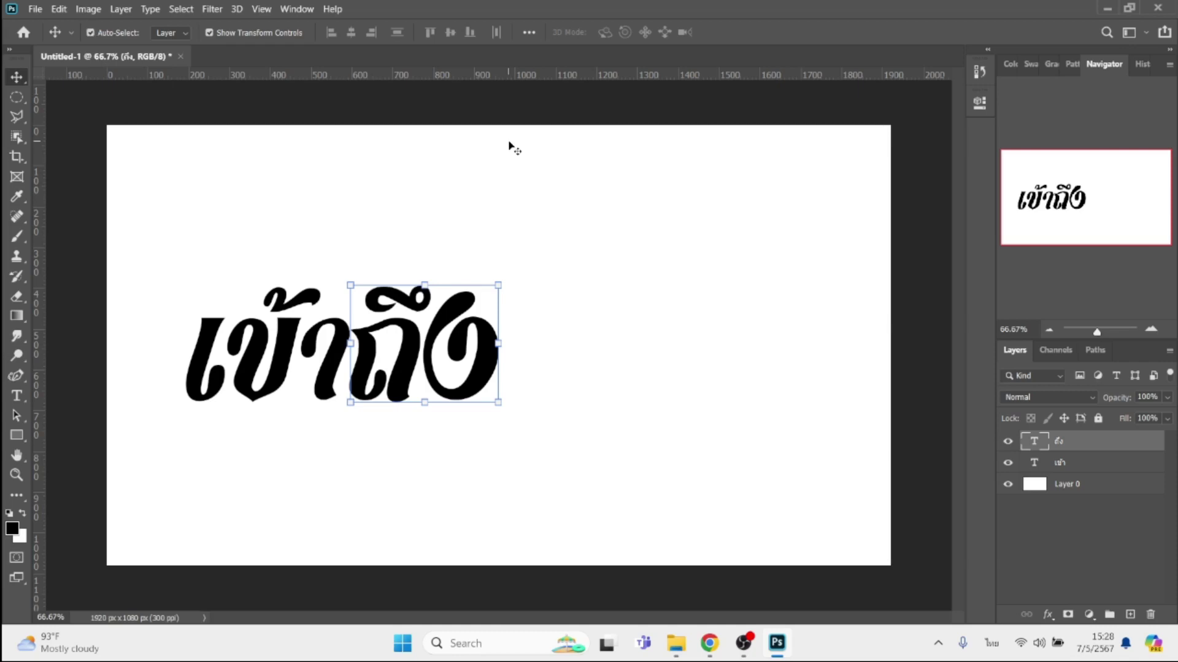
- Duplicate ถึง to its right and retype the copy as หม้าย
mouse_move(514, 147)
mouse_down()
mouse_move(444, 343)
mouse_move(598, 336)
mouse_up()
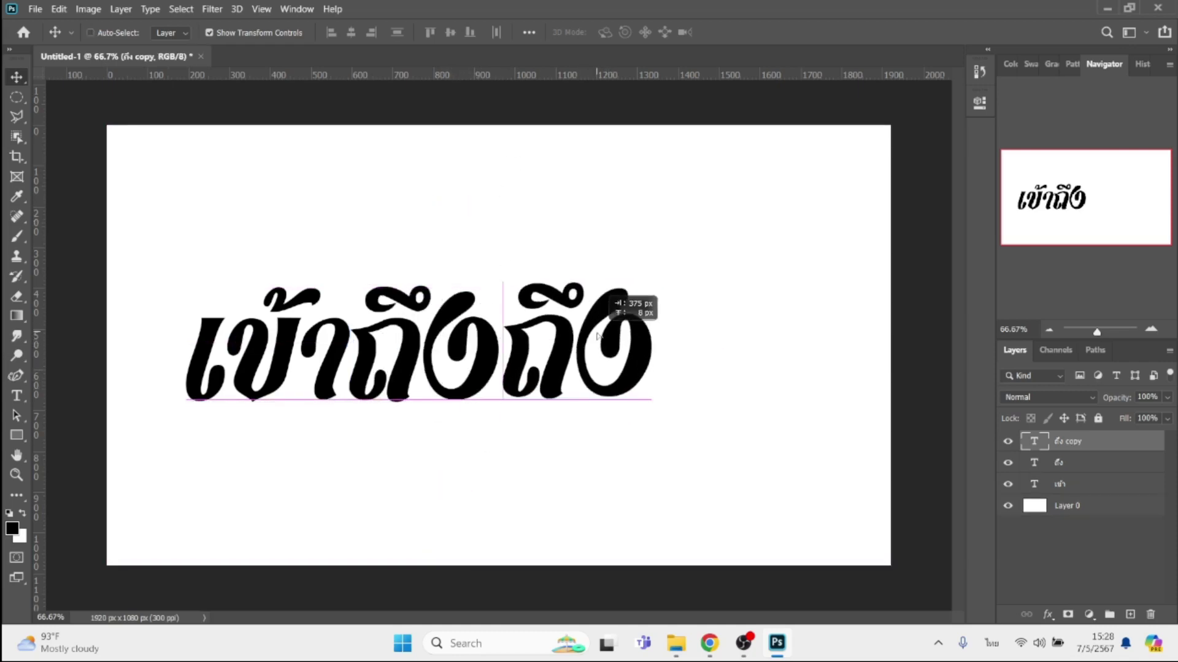
double_click(597, 334)
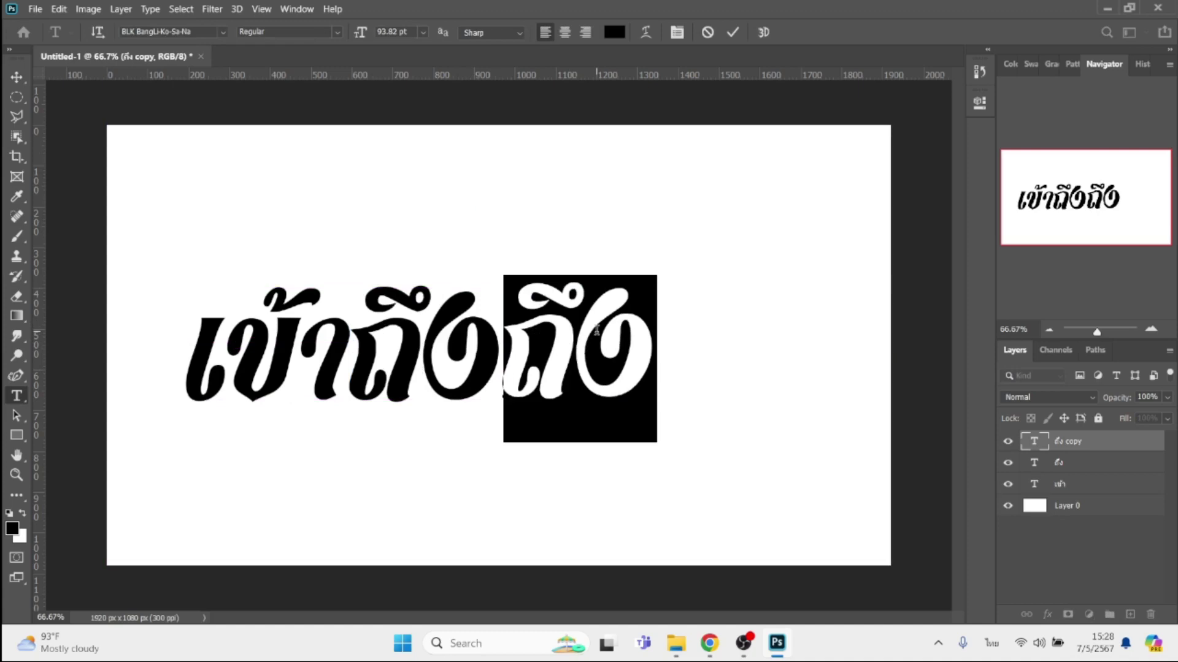
text(หม้าย)
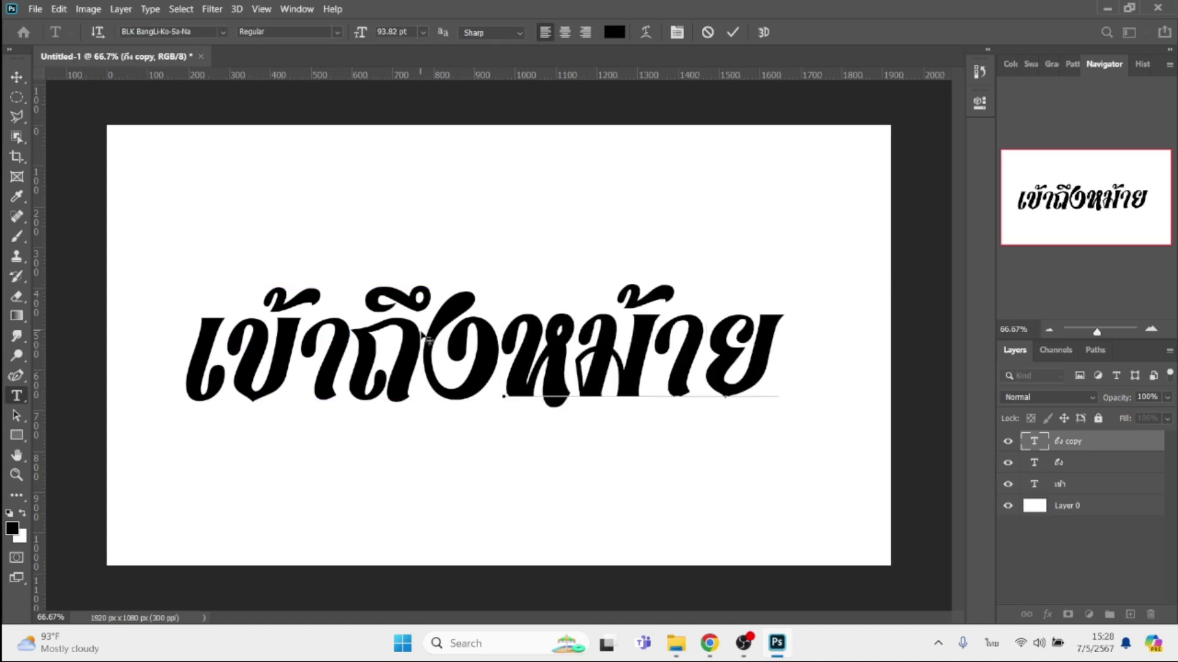
click(16, 77)
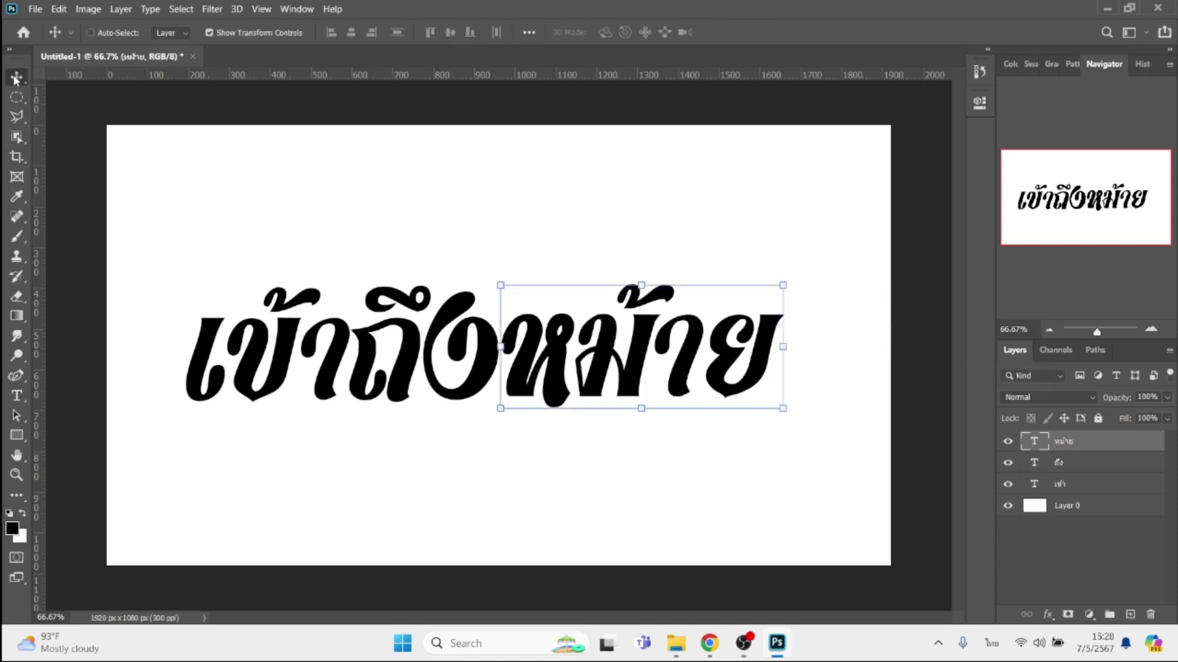
click(1072, 487)
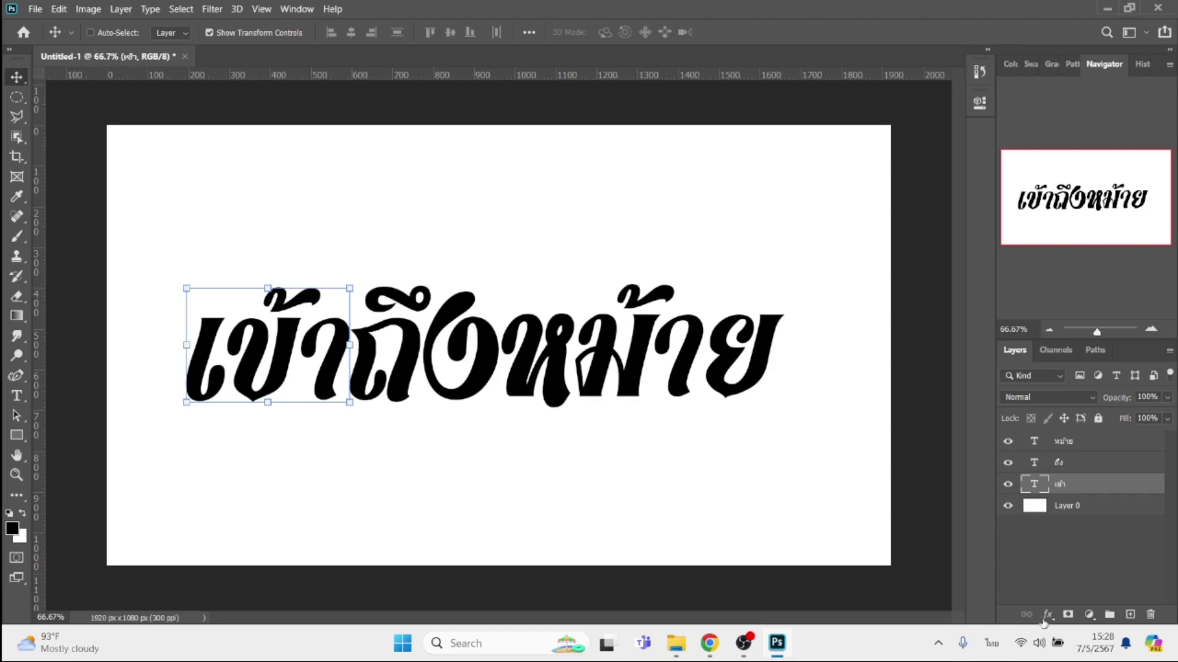
- Give เข้า a black stroke outline and a red fc2f00 colour overlay
click(1048, 613)
click(1071, 505)
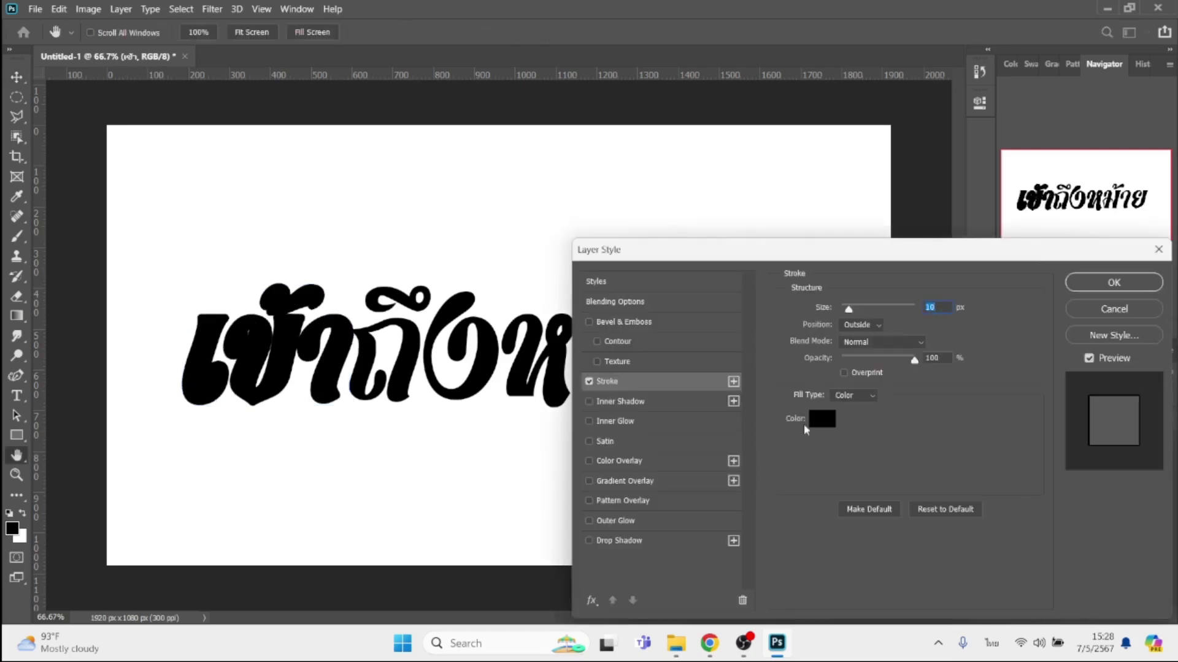
click(669, 463)
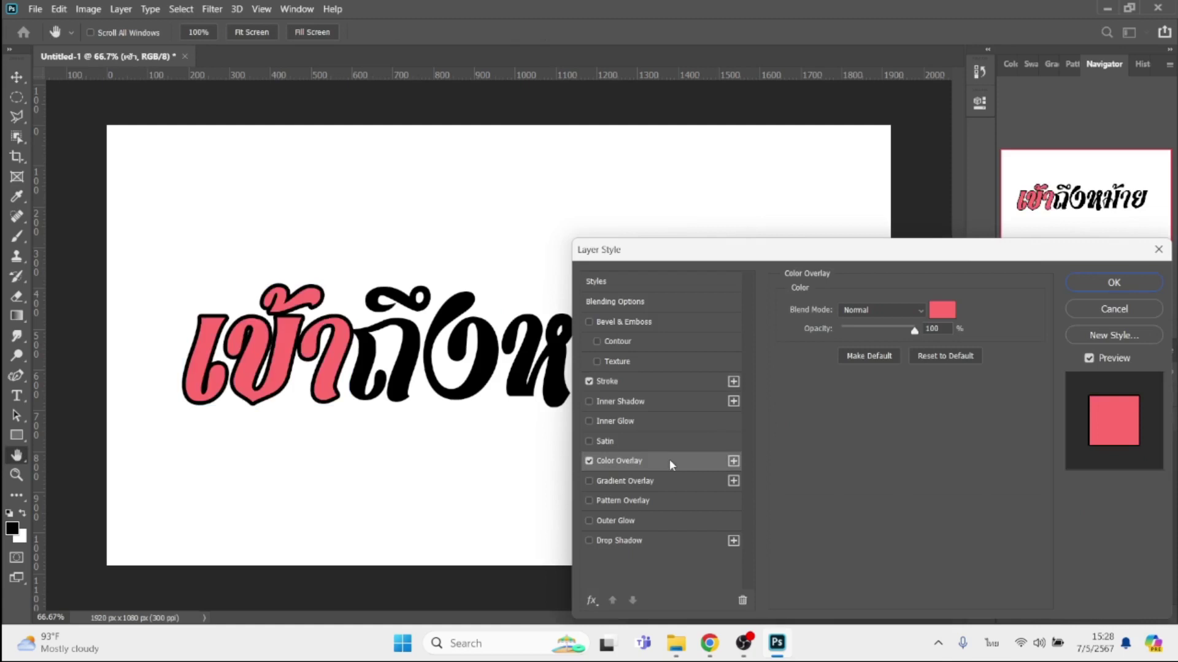
click(944, 310)
drag(989, 549, 985, 542)
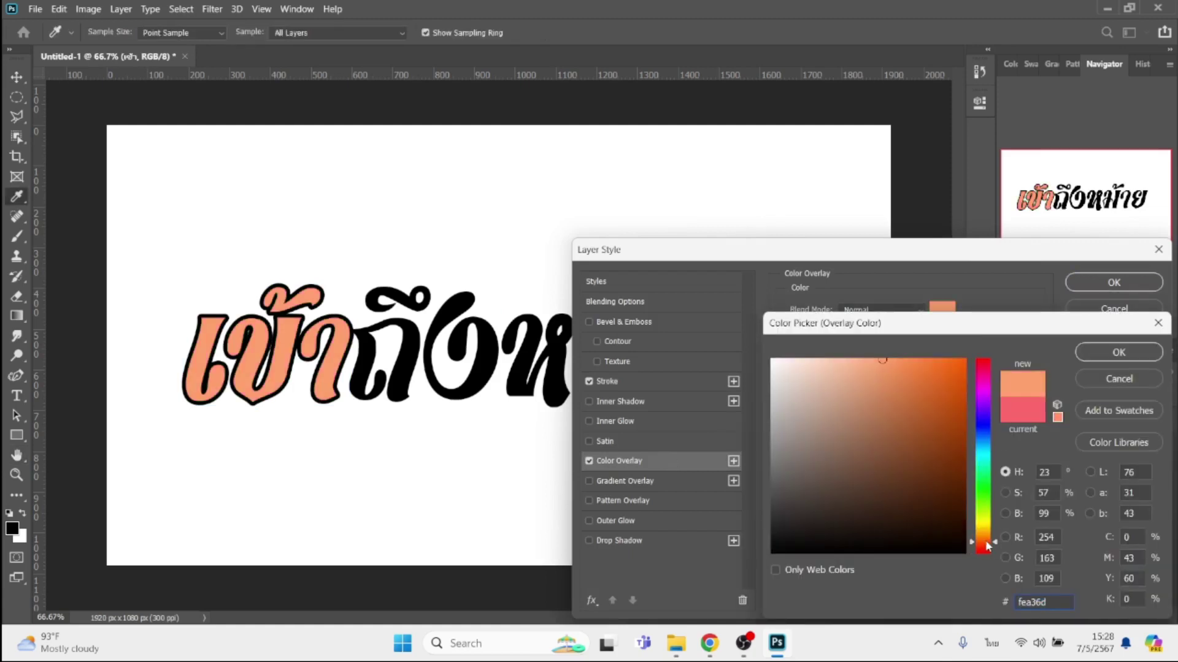
click(961, 361)
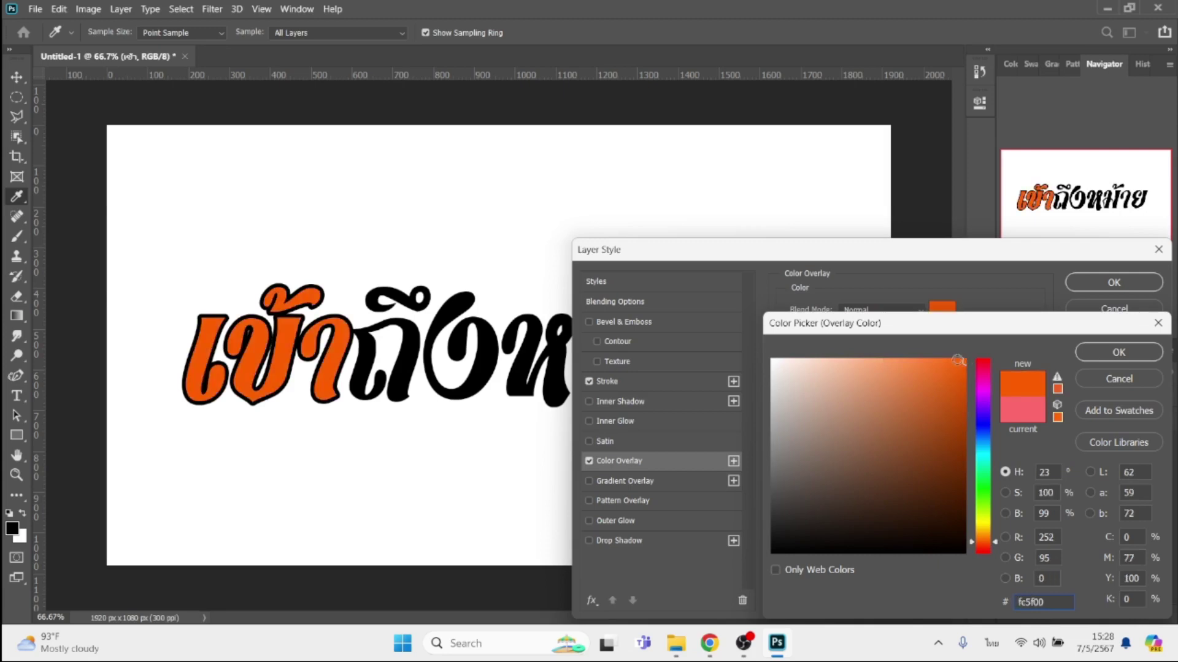
click(984, 548)
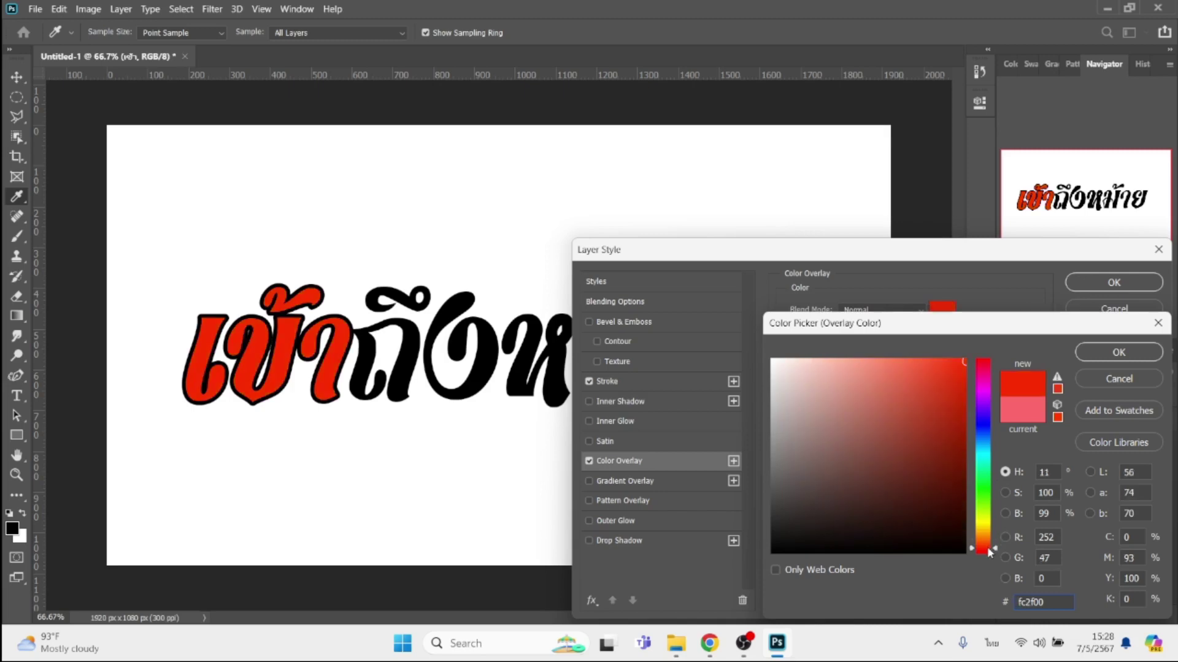
key(Return)
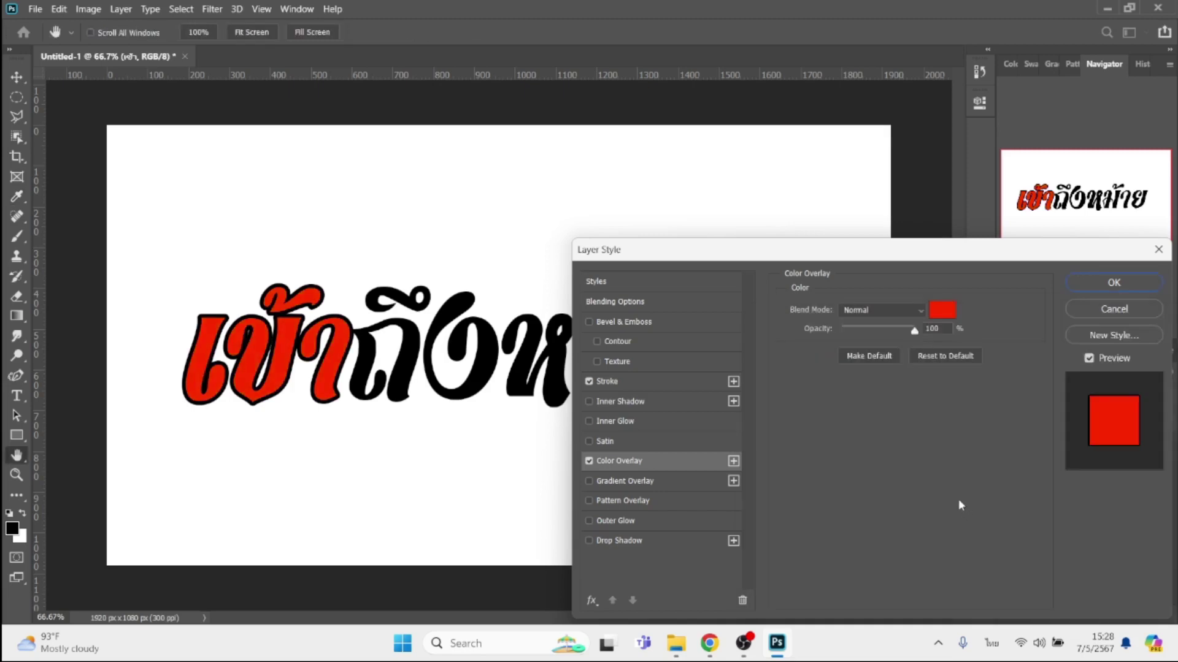
key(Return)
key(v)
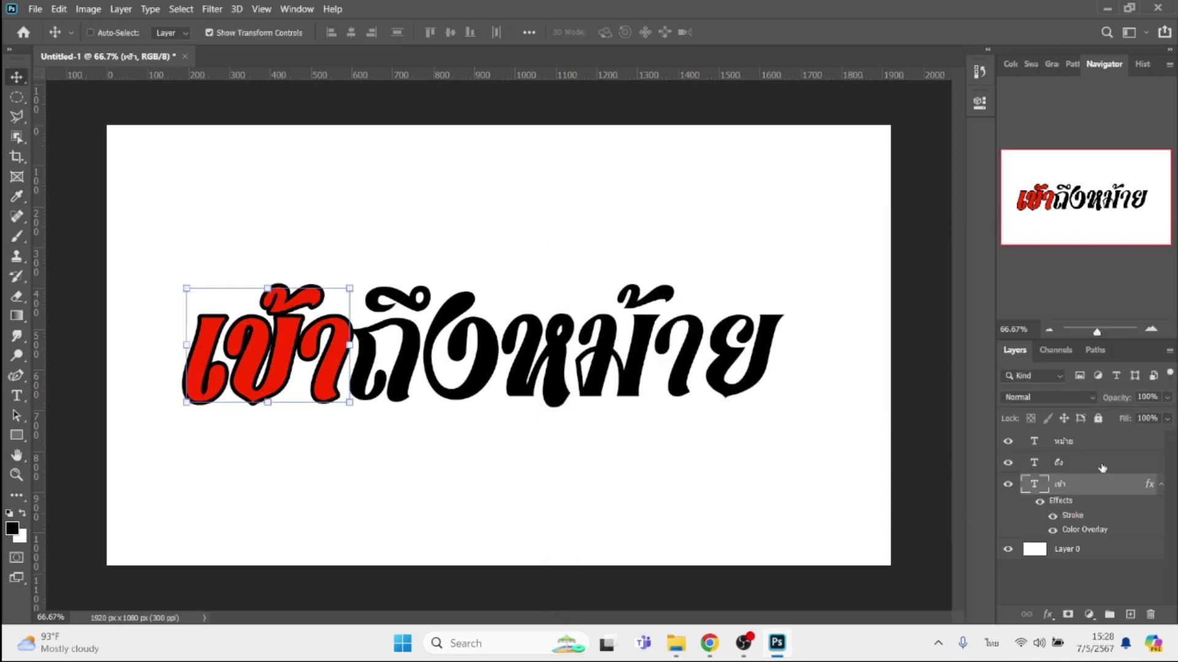
click(1102, 464)
- Give ถึง a stroke outline and a green colour overlay
click(1048, 614)
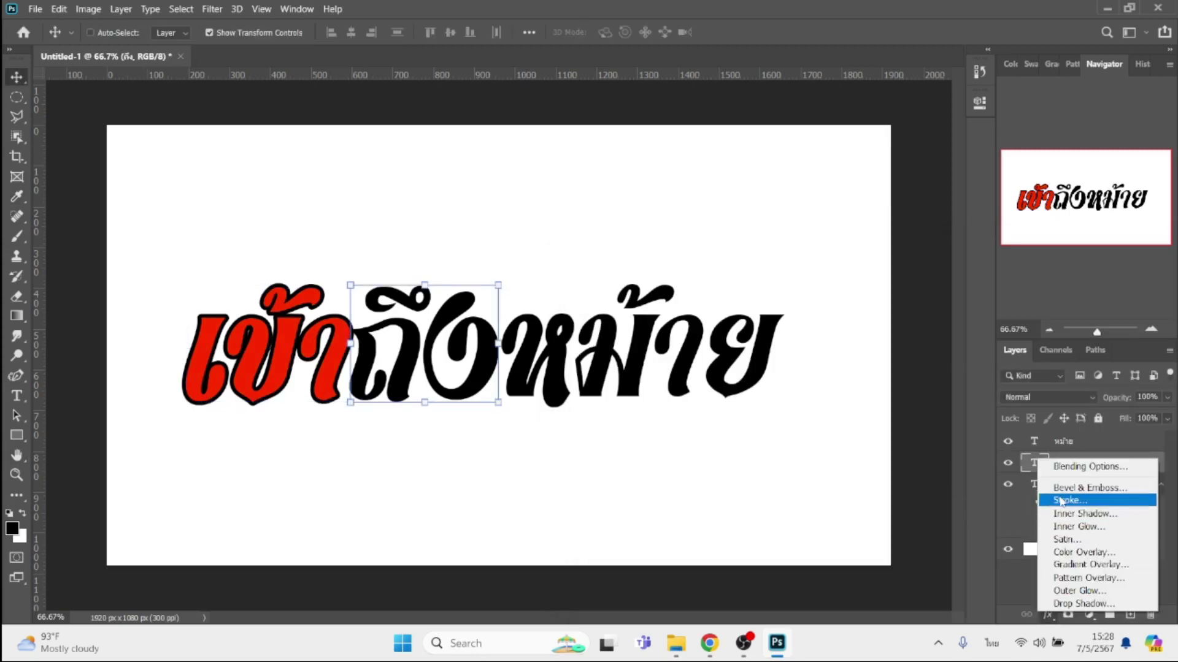
click(1061, 500)
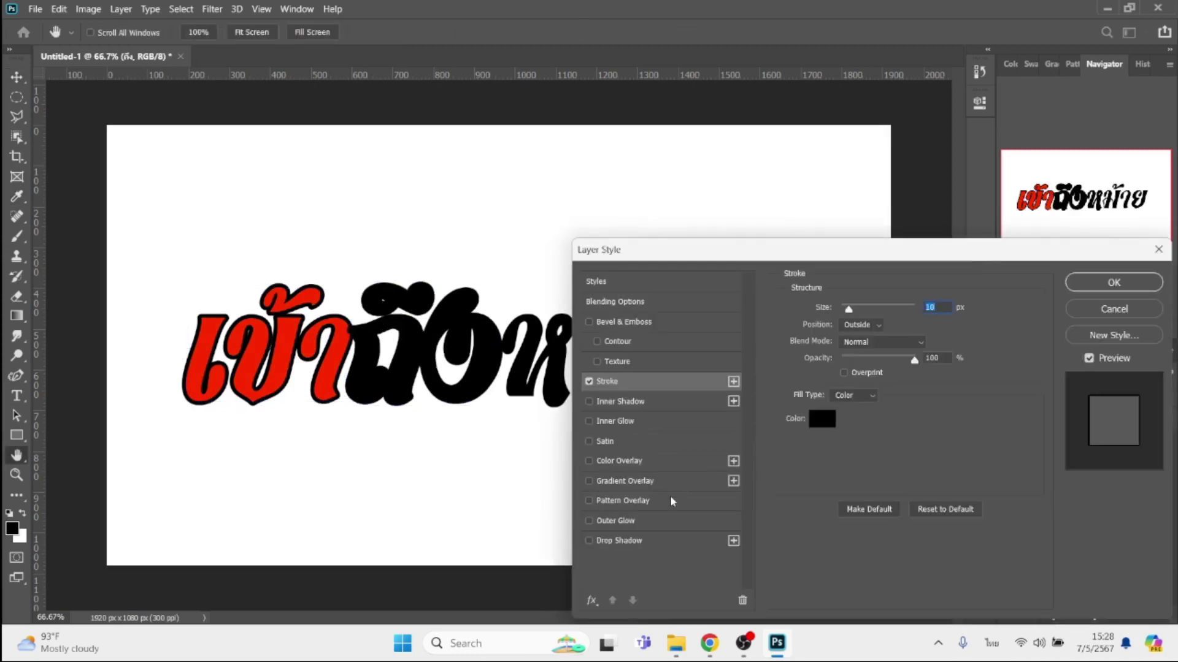
click(658, 465)
click(934, 321)
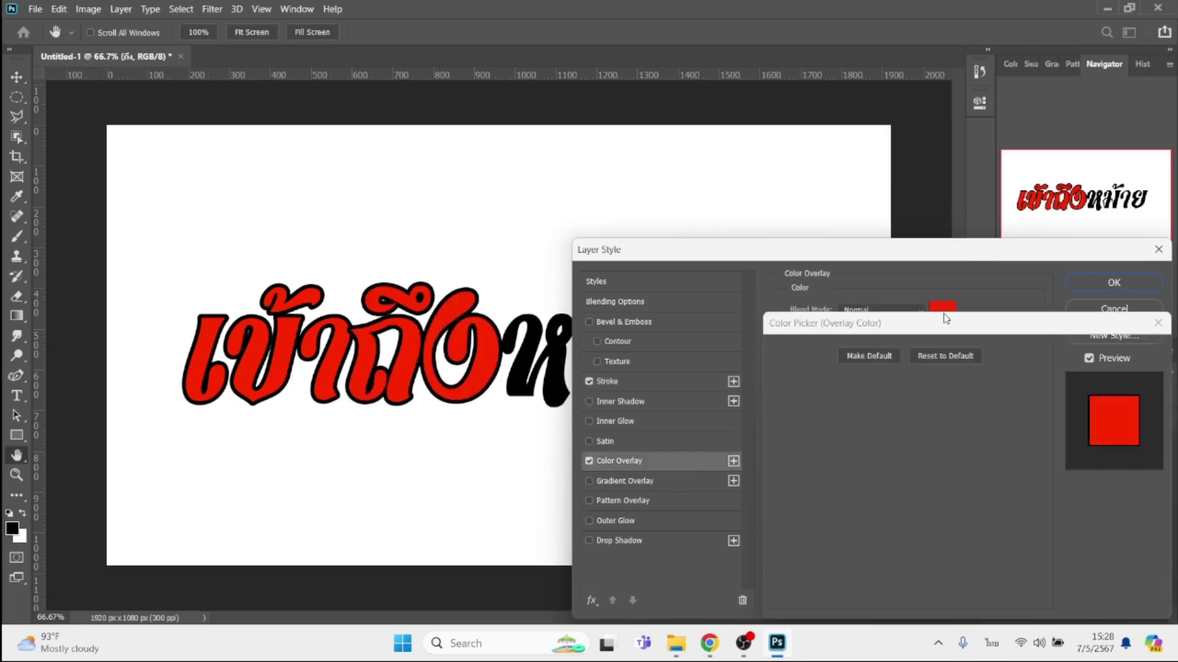
click(985, 499)
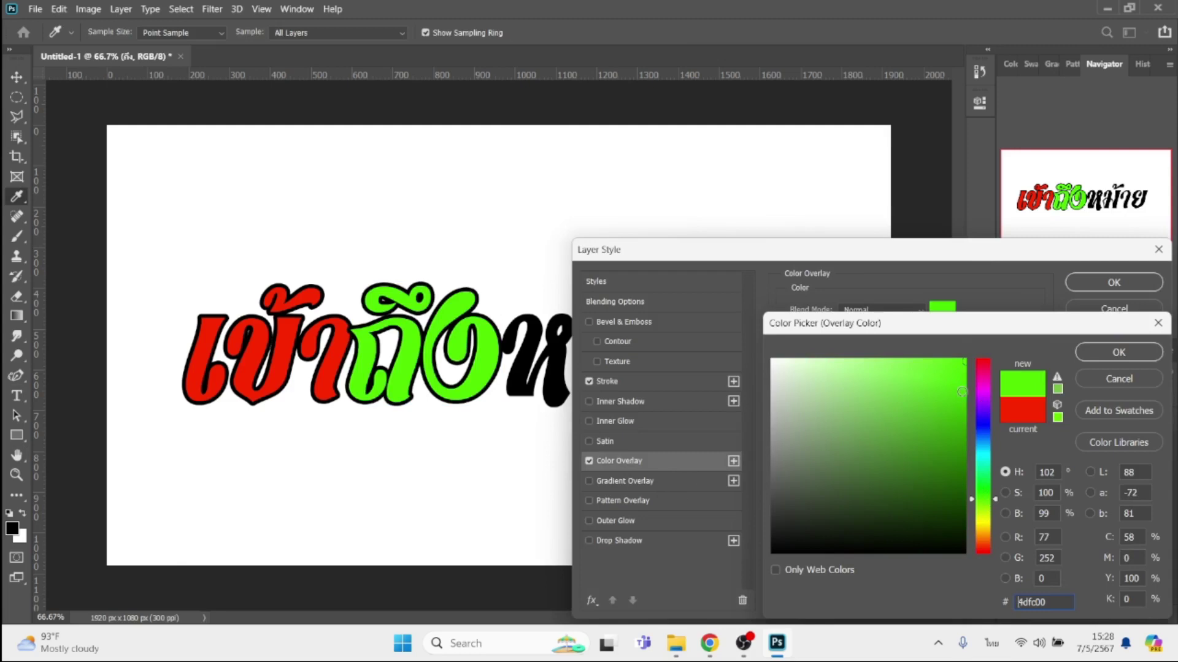
key(Return)
key(Return)
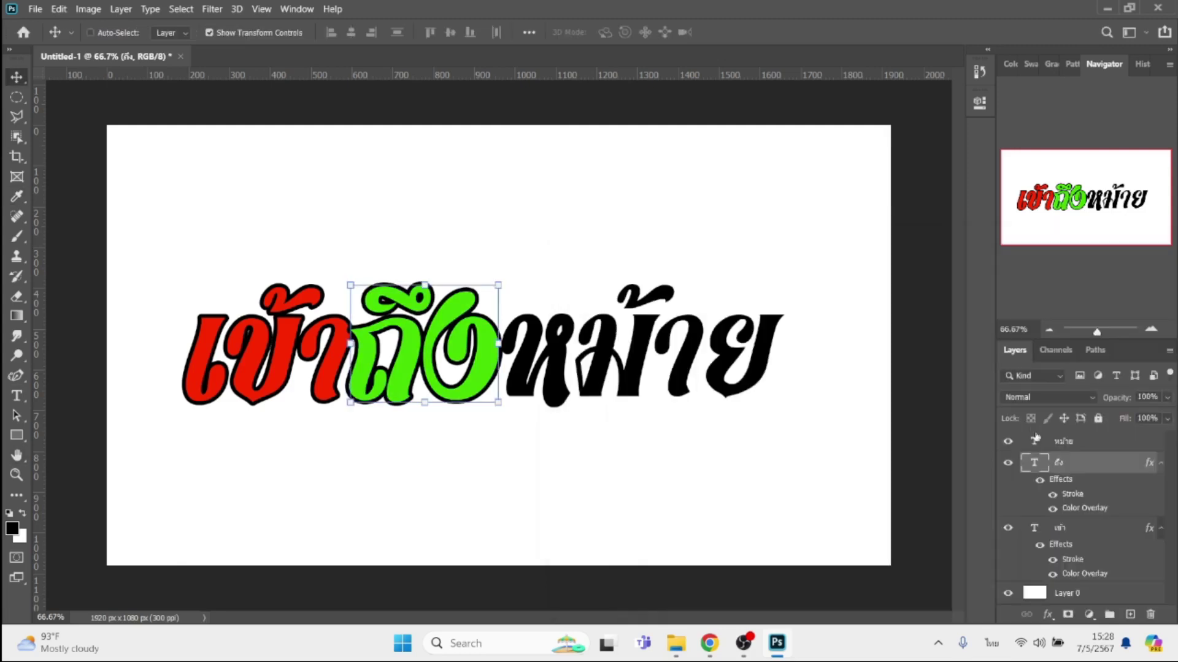
- Give หม้าย a black stroke outline and a bright yellow fed101 colour overlay
click(1064, 443)
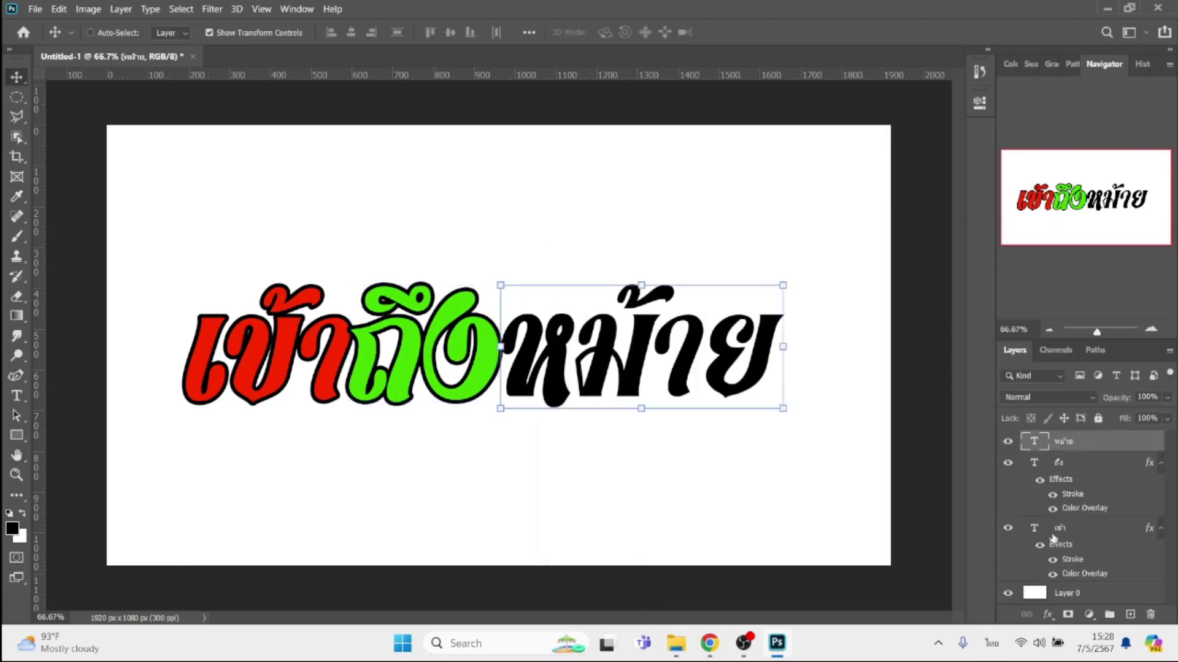
click(1048, 614)
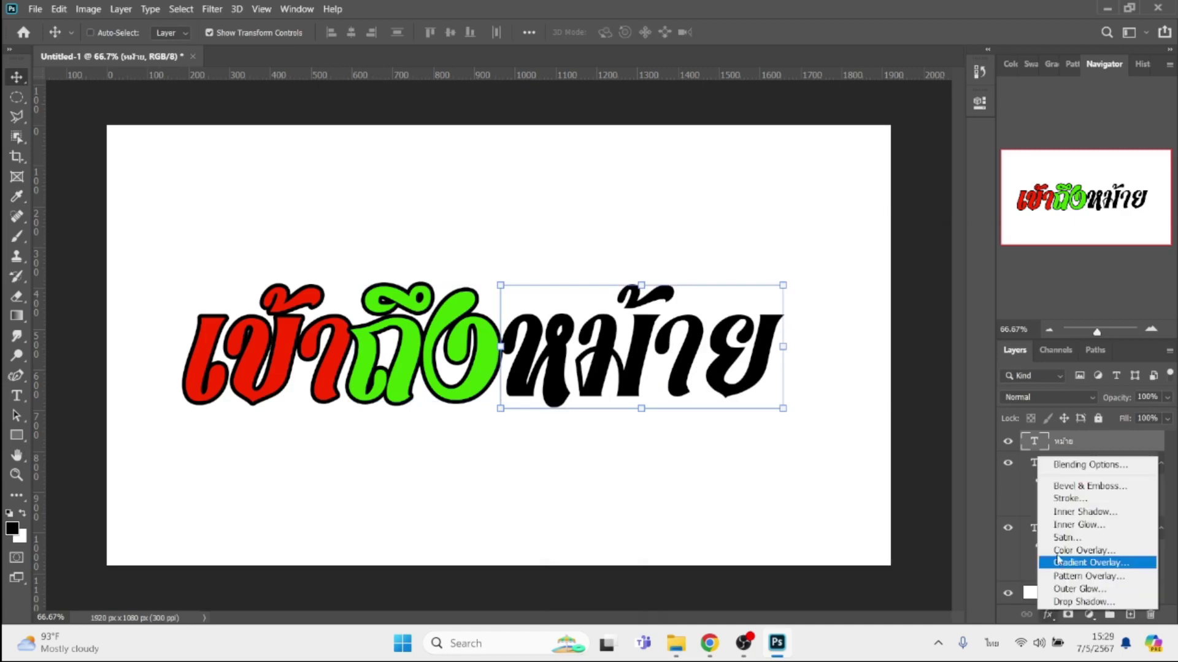
click(1066, 496)
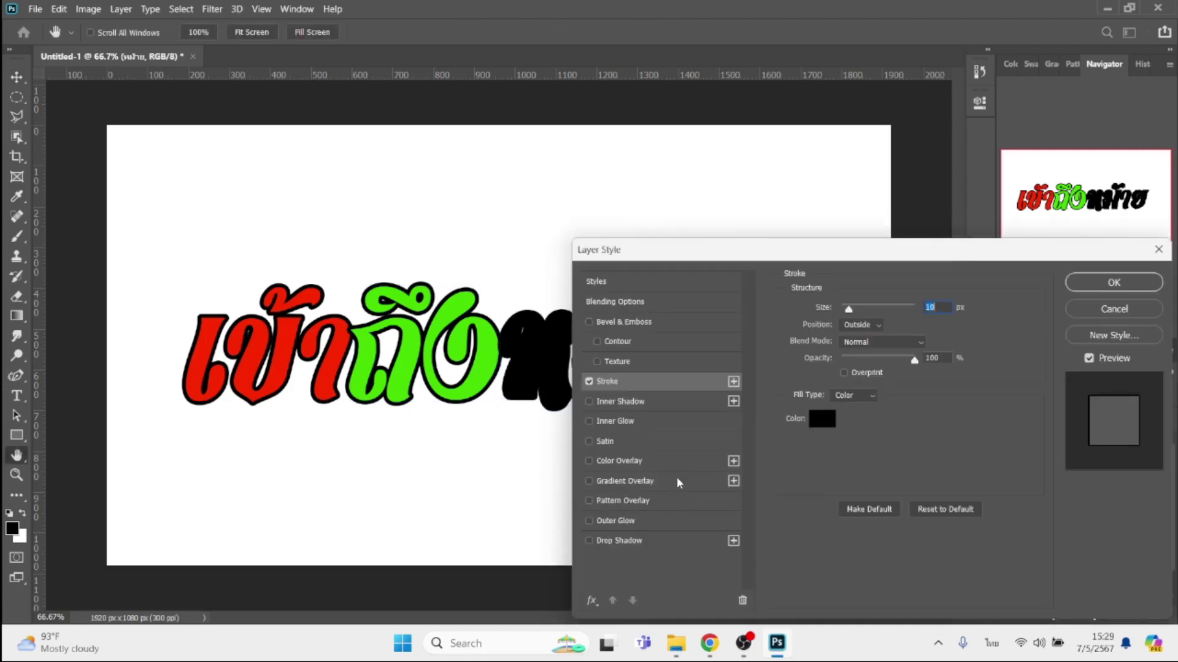
click(675, 461)
click(942, 309)
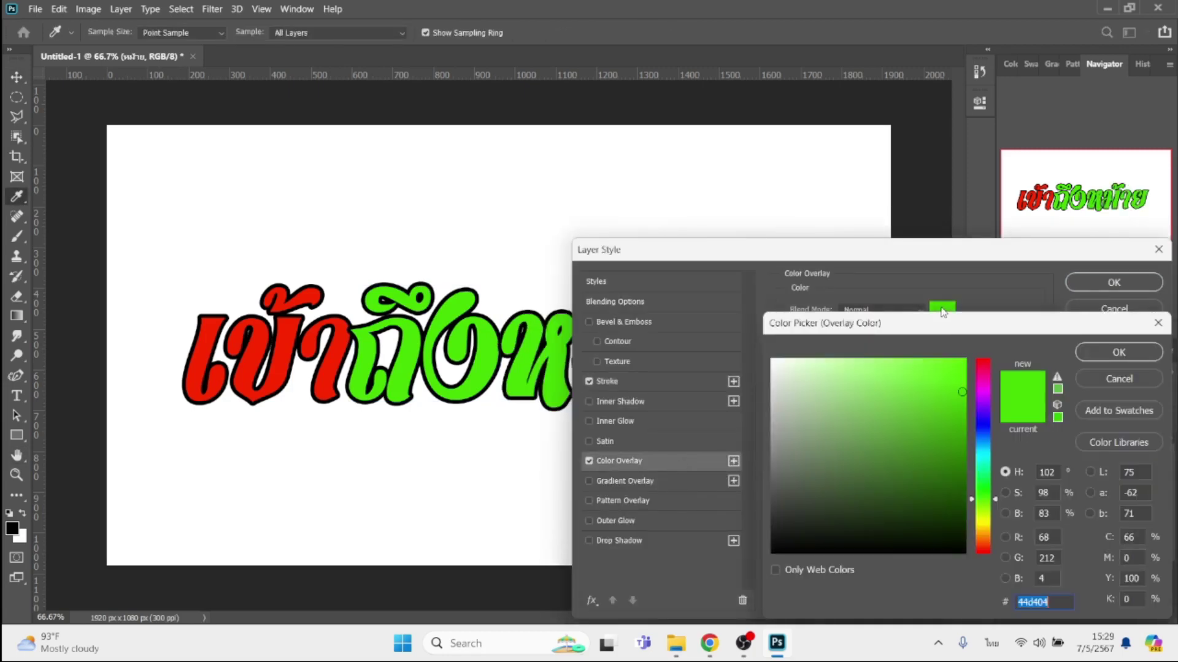
click(982, 529)
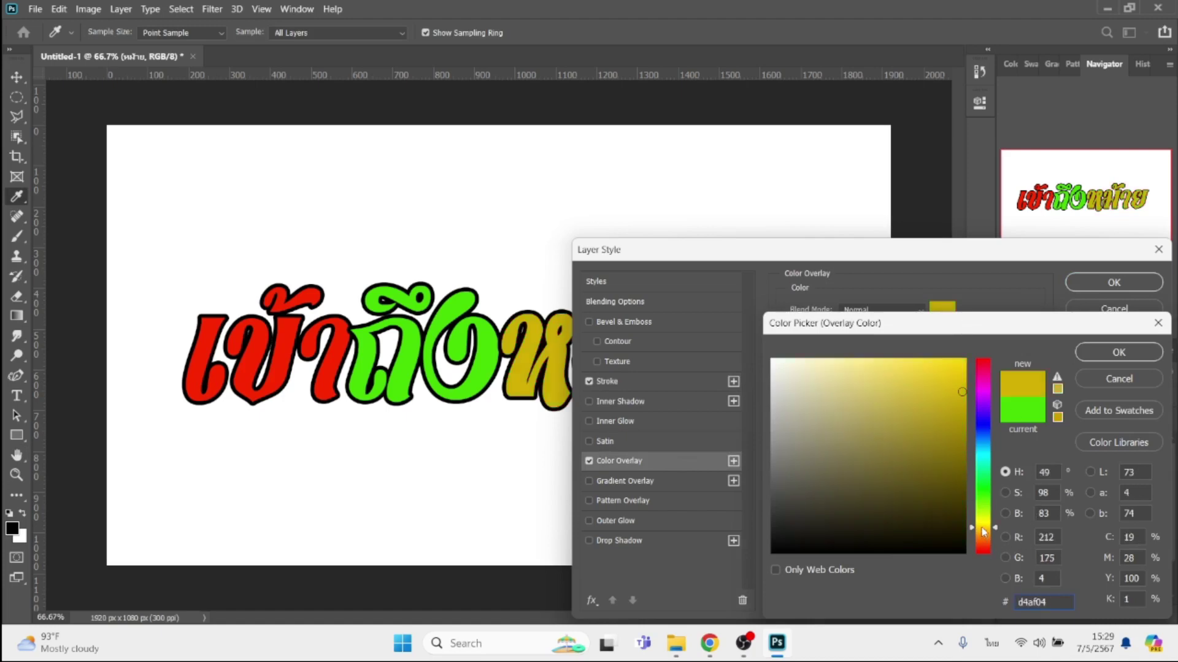
click(965, 359)
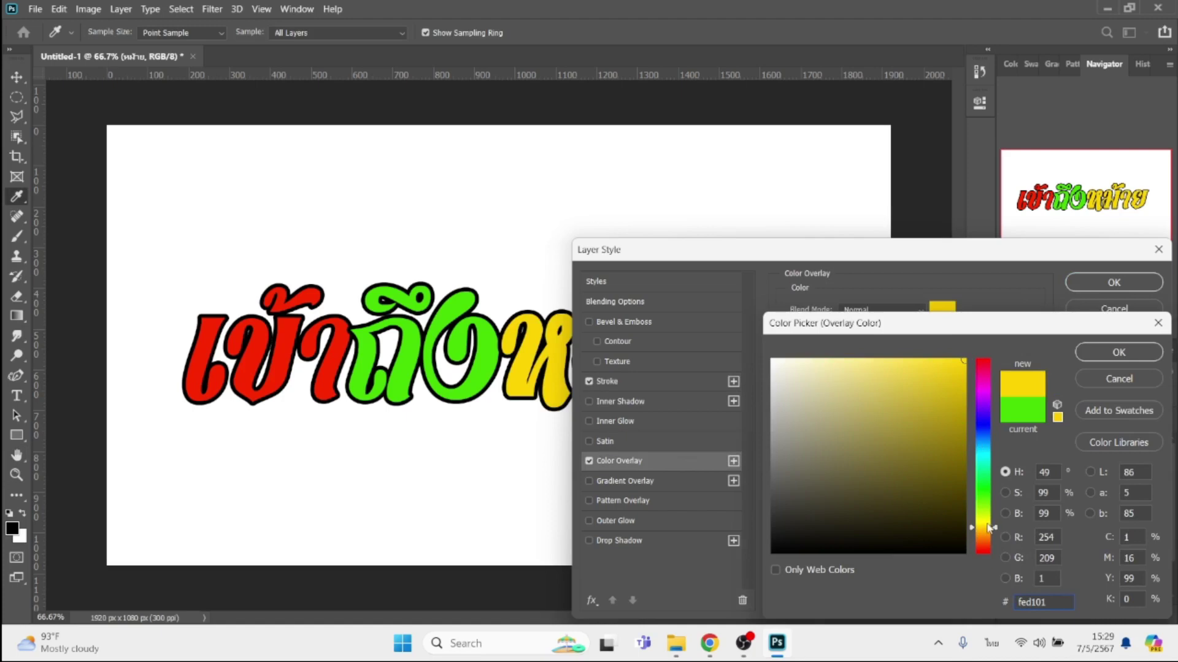
drag(988, 527, 983, 525)
key(Return)
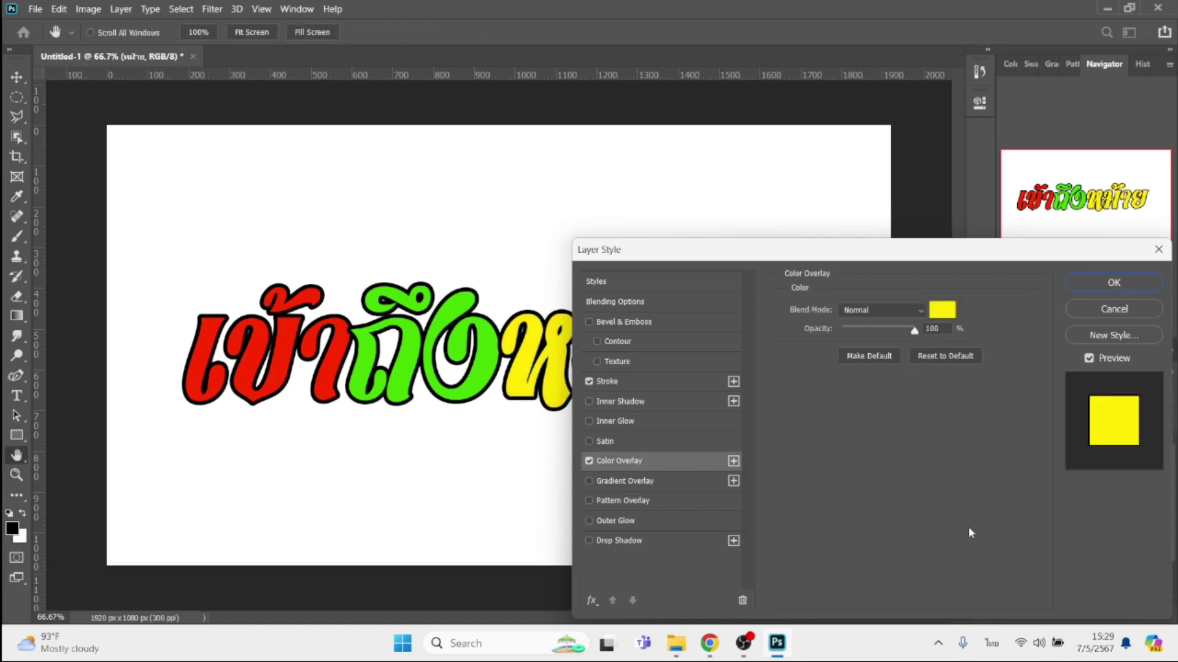
key(Return)
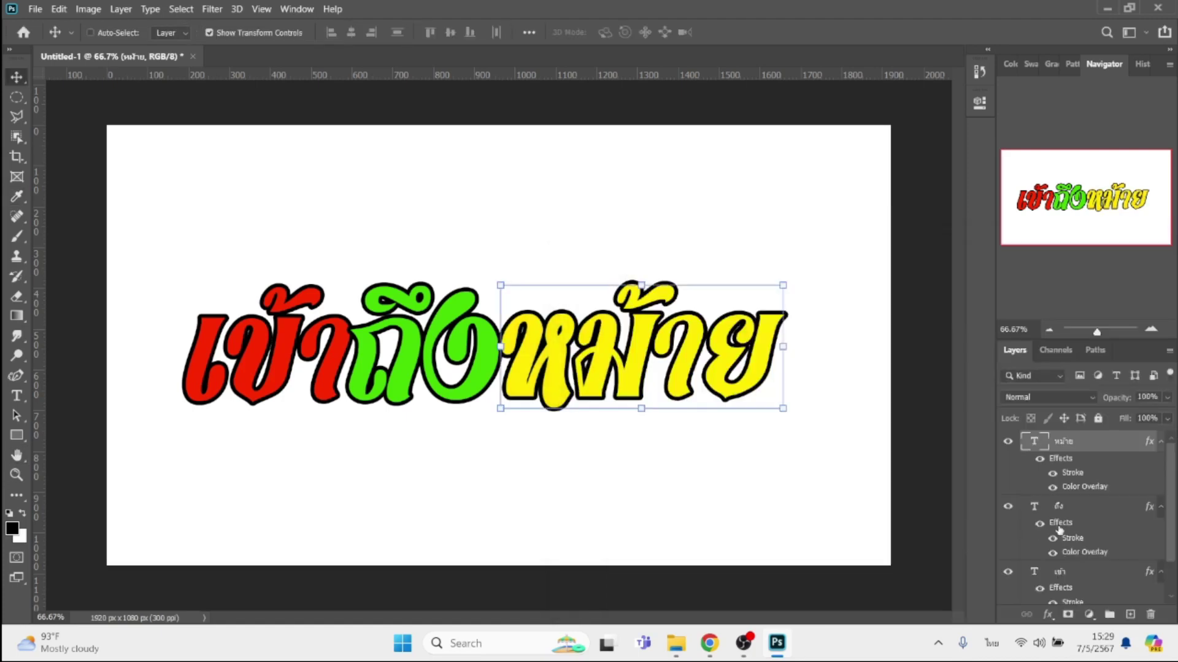
- Nudge ถึง right and หม้าย slightly to space the three words apart
click(1080, 509)
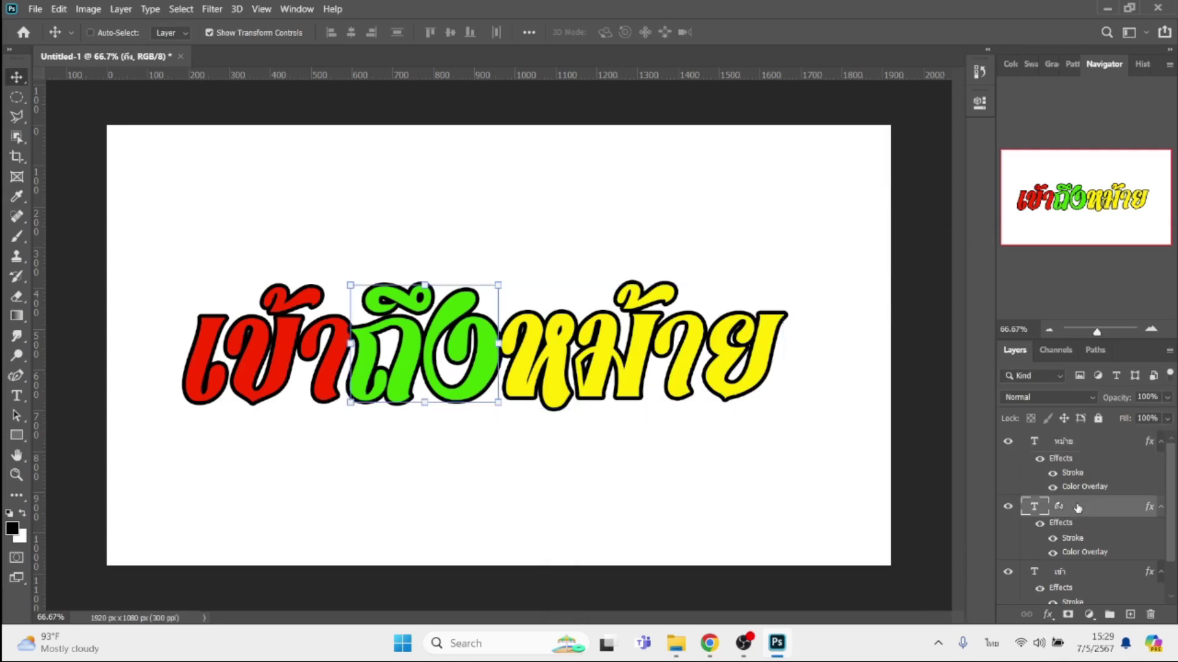
key(Right)
key(Right)
key(Right)
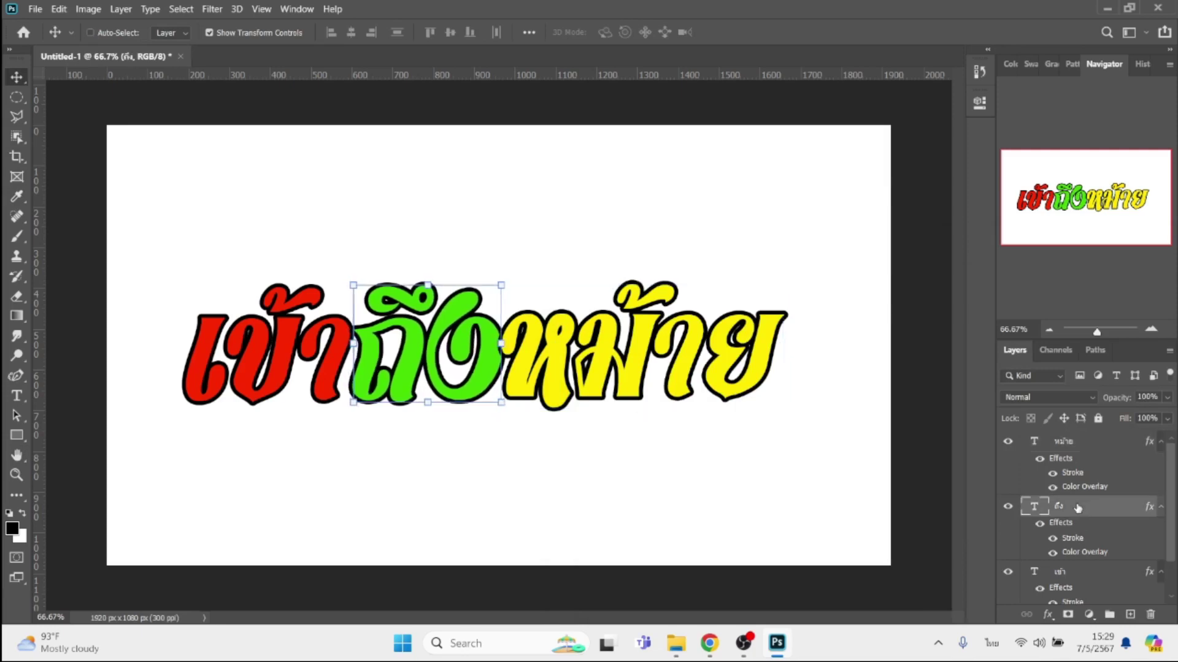
click(1069, 447)
key(Left)
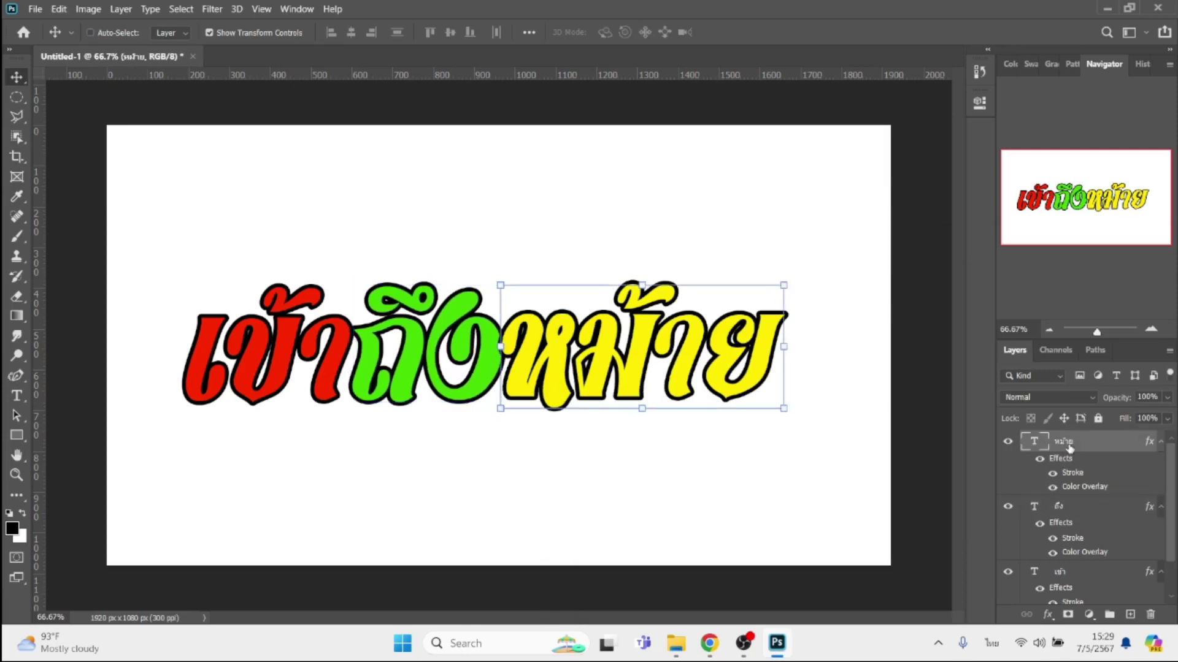
key(Left)
key(Right)
key(Right)
key(Right)
key(Right)
key(Right)
key(Right)
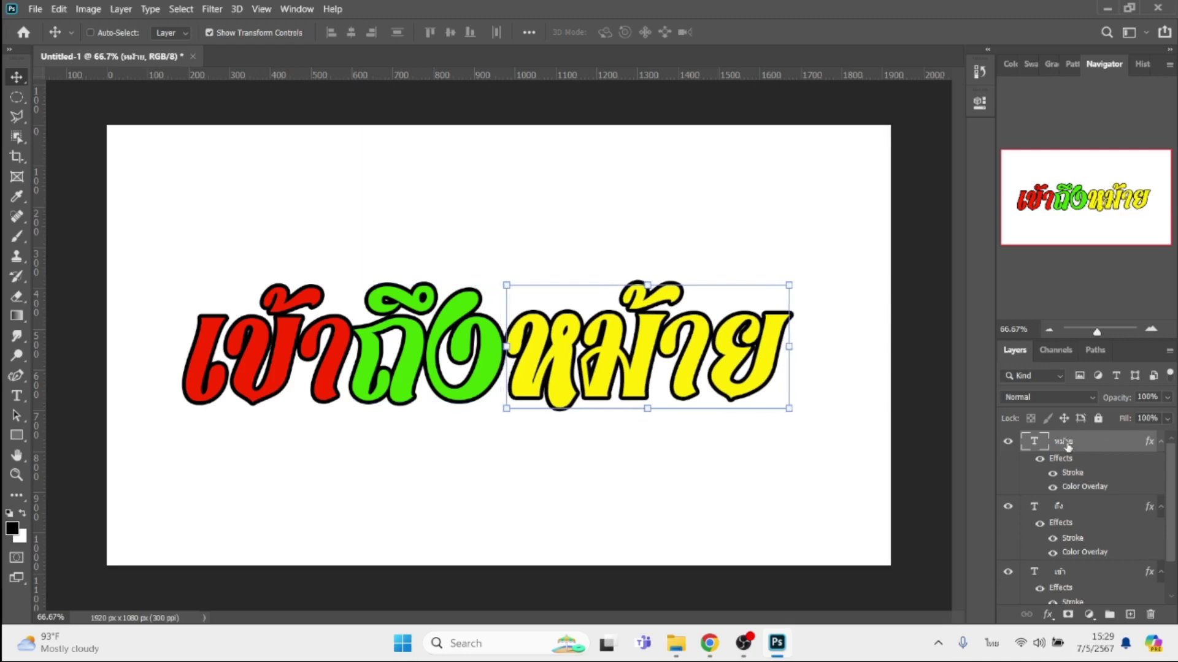
key(Left)
key(Left)
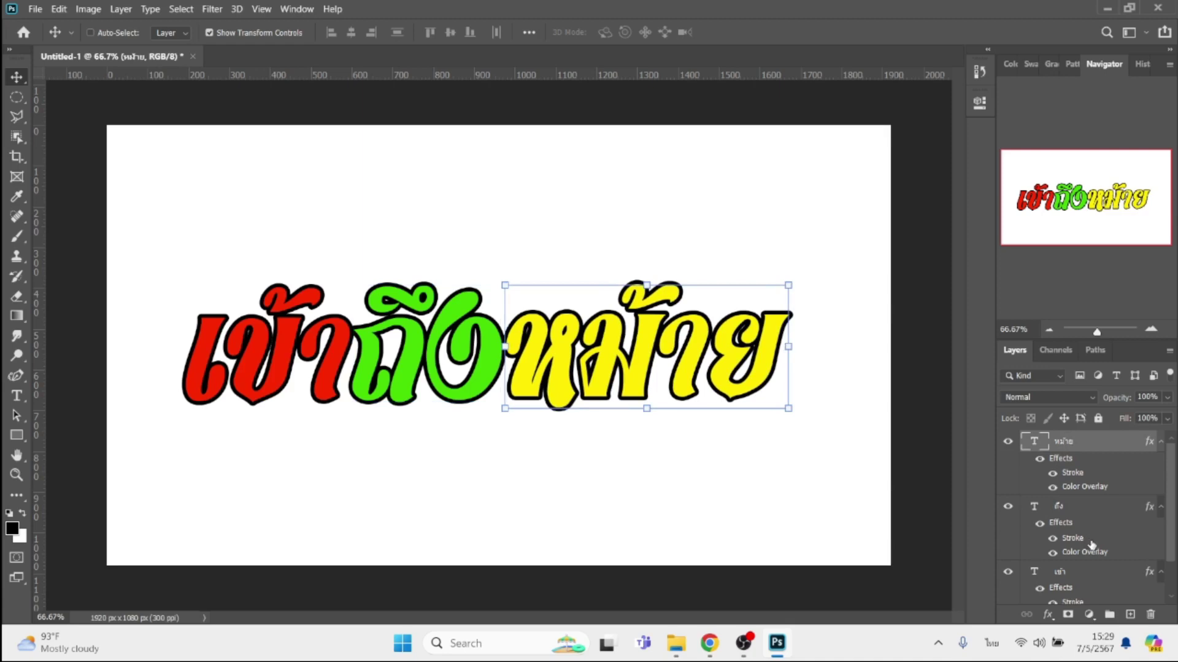
- Duplicate all three word layers beneath the originals and offset them down and right
shift+click(1089, 582)
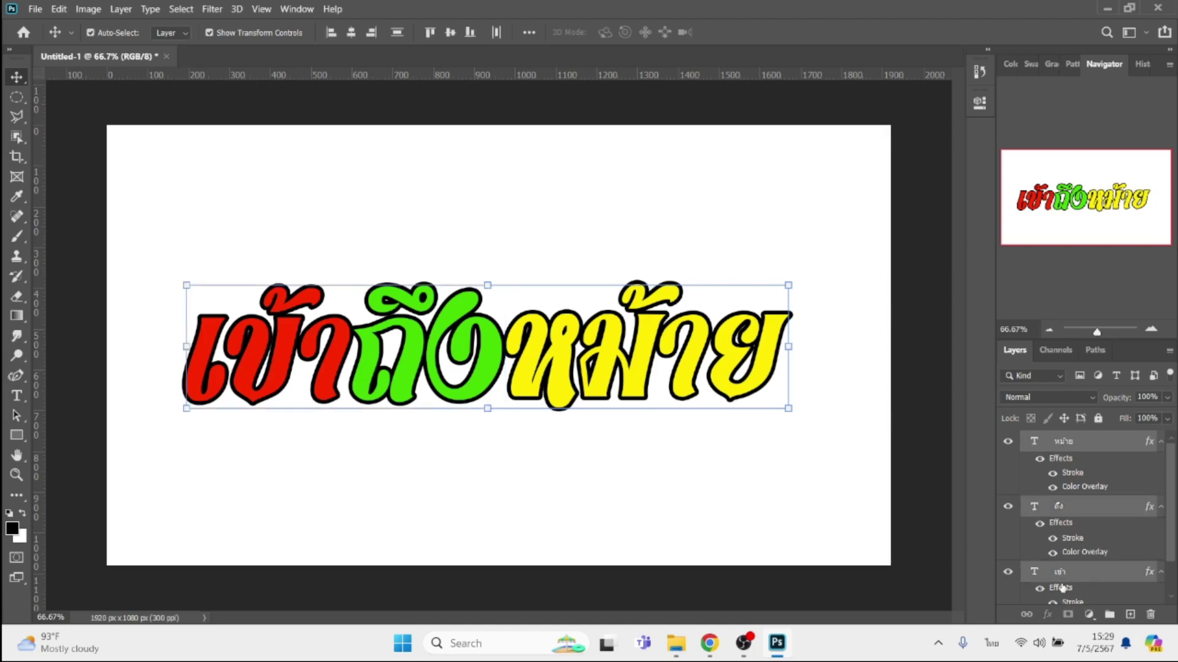
key(ctrl+j)
mouse_move(1095, 501)
mouse_down()
mouse_move(1088, 651)
mouse_move(1083, 589)
mouse_up()
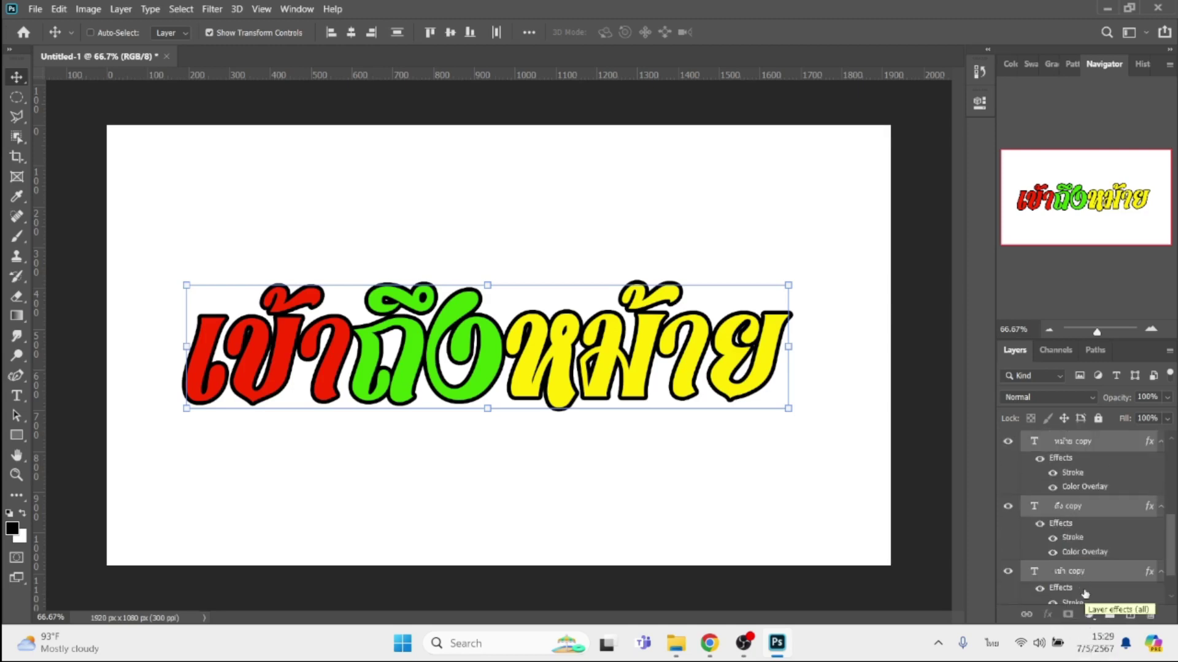
key(Down)
key(Down)
key(Down)
key(Down)
key(Down)
key(Down)
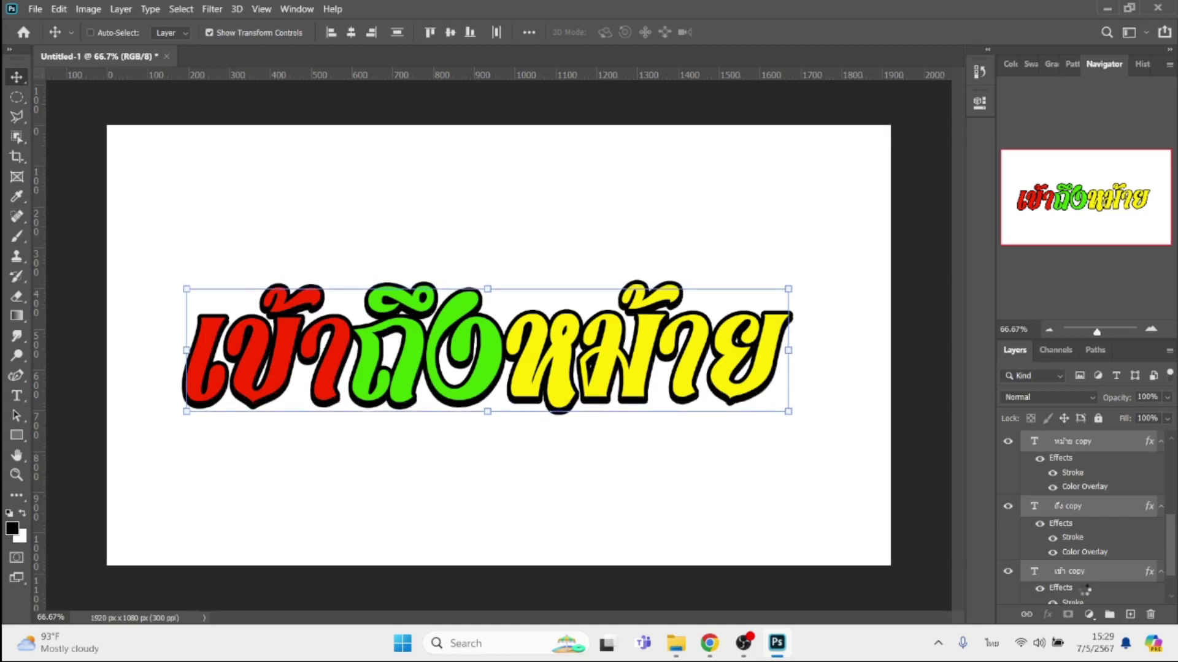
key(Down)
key(Down)
key(Down)
key(Down)
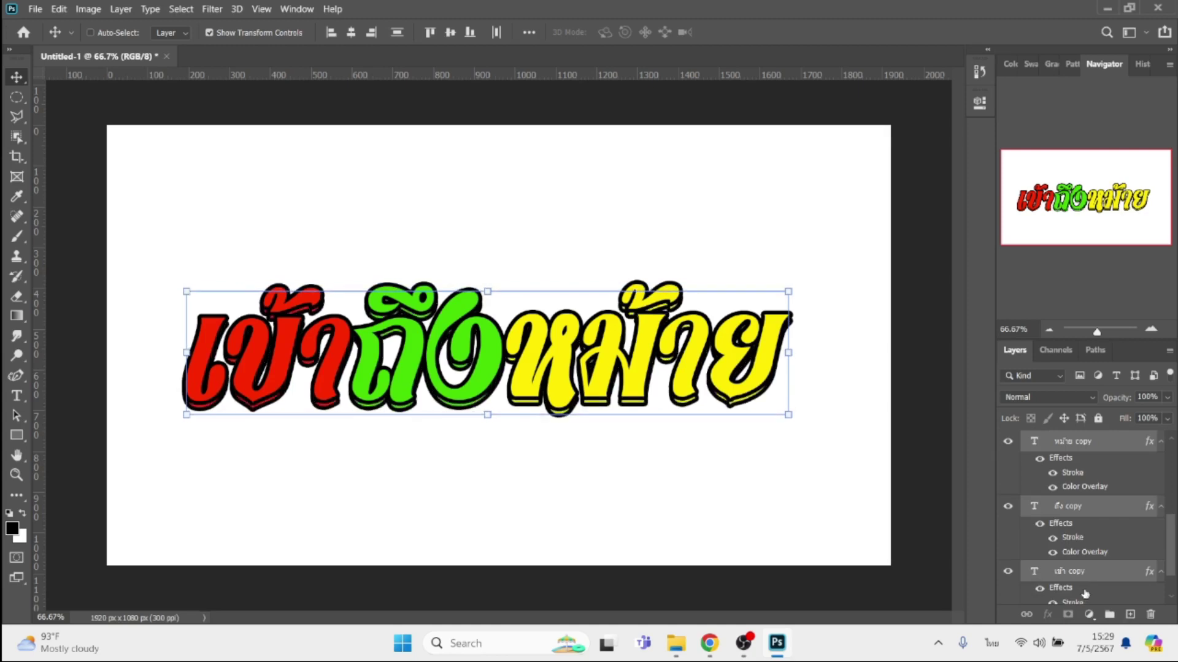
key(Right)
key(Right)
key(Right)
key(Right)
key(Right)
key(Right)
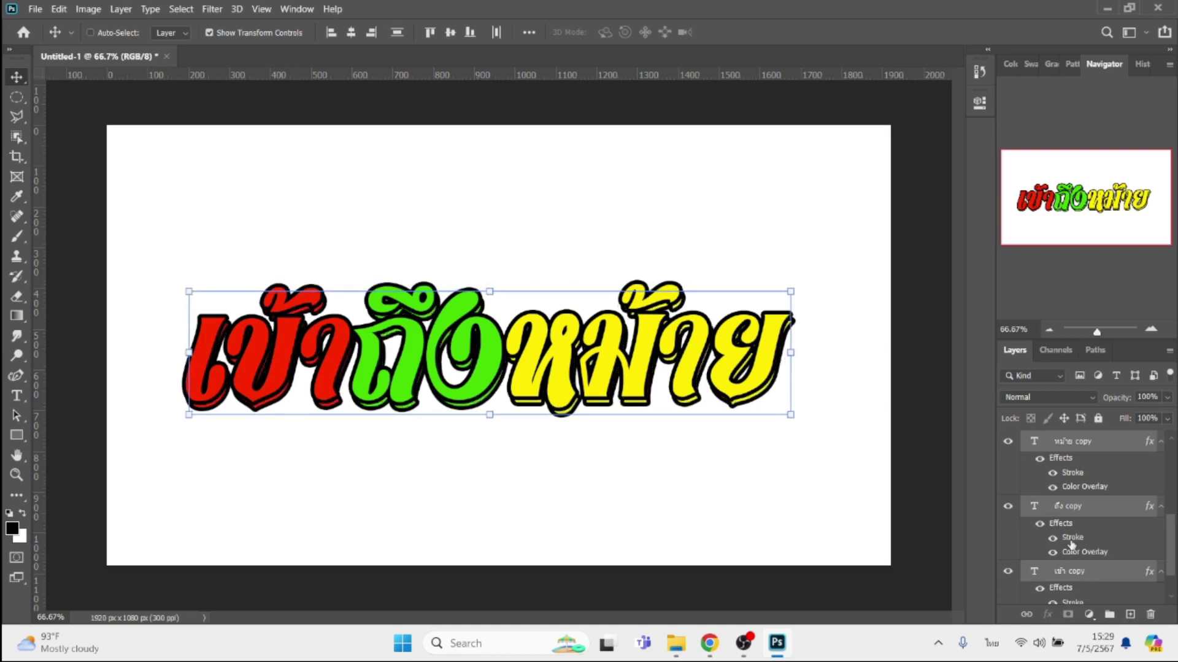
- Hide the Color Overlay on the three copies so the shadow shows plain black
scroll(1070, 544, down, 2)
click(1053, 574)
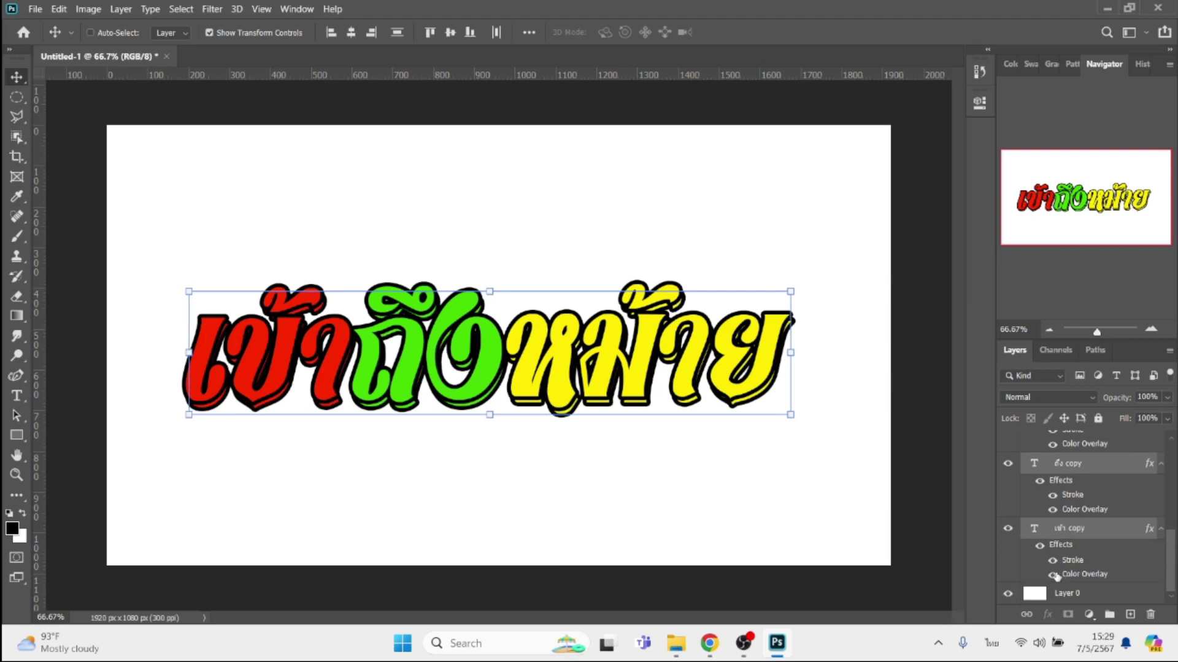
click(1052, 509)
click(1053, 444)
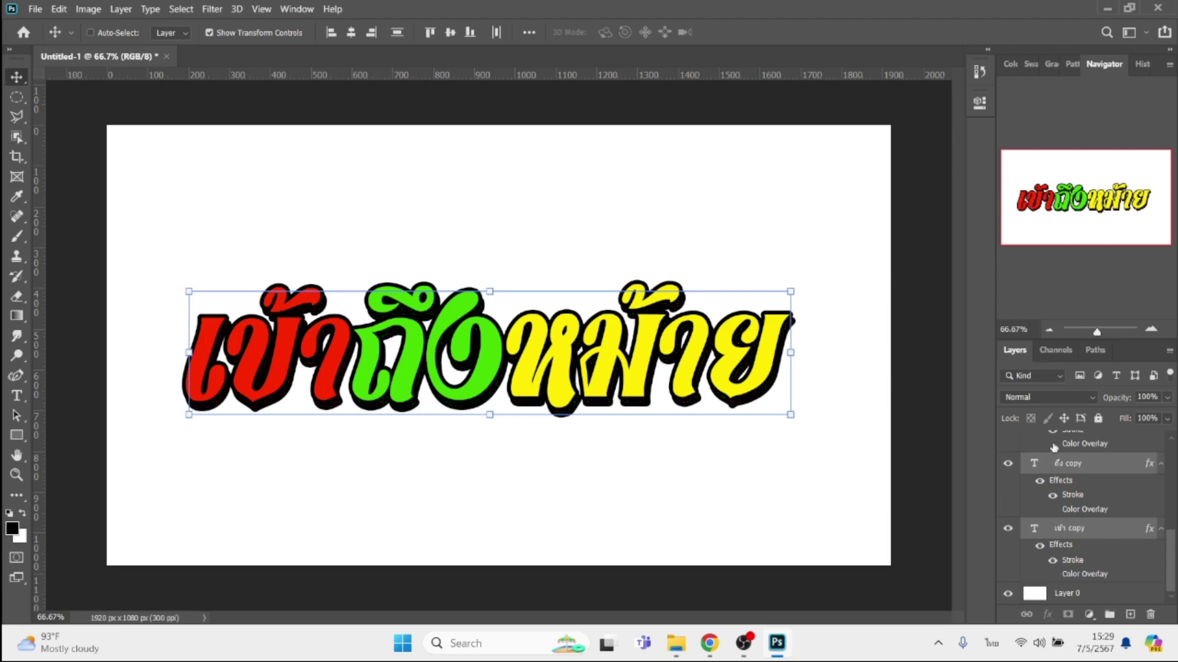
scroll(1067, 491, up, 5)
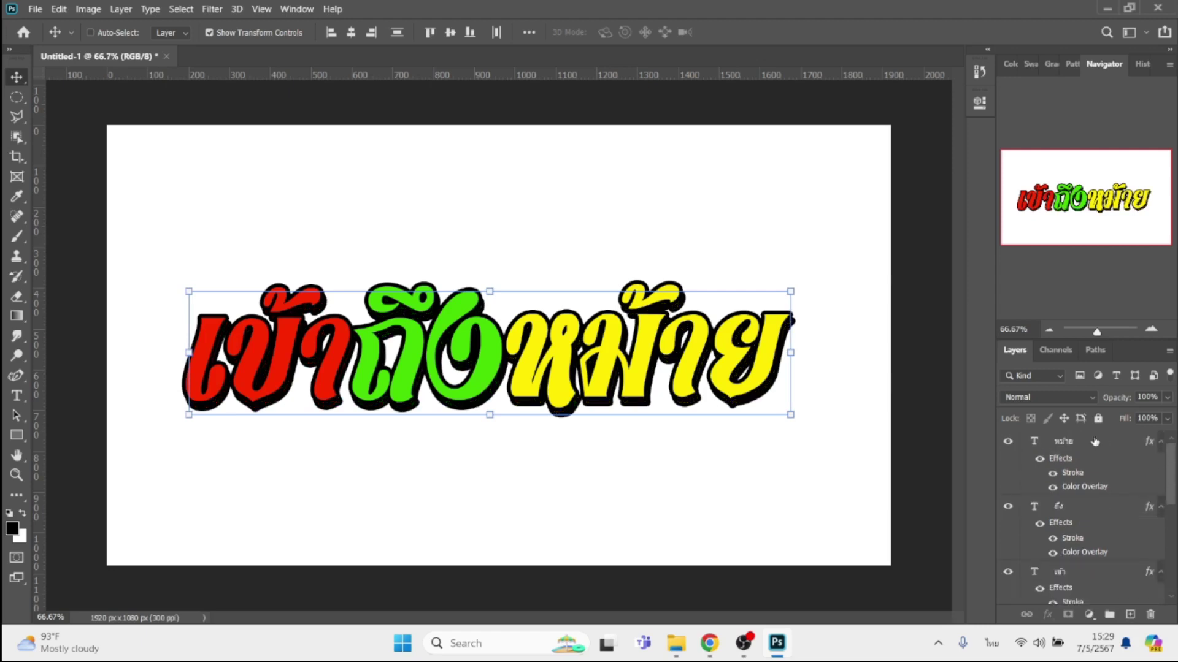
click(1095, 442)
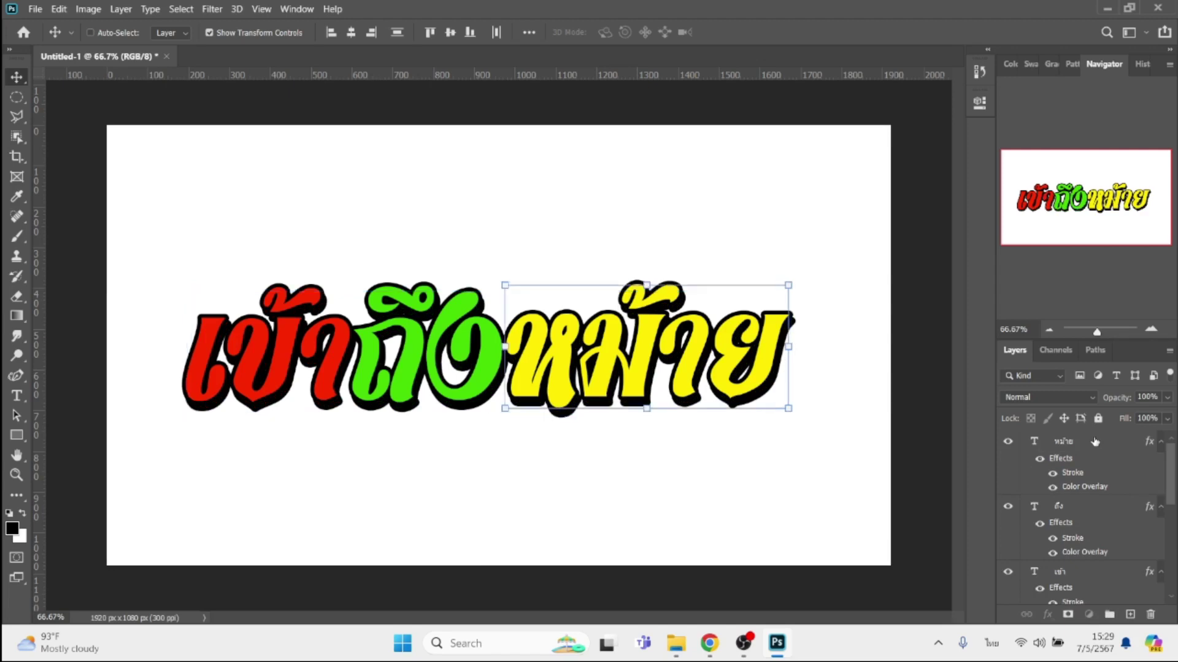
- Add black Thai text พี่บ่าว and scale it about 265% above the end of หม้าย
key(t)
click(611, 206)
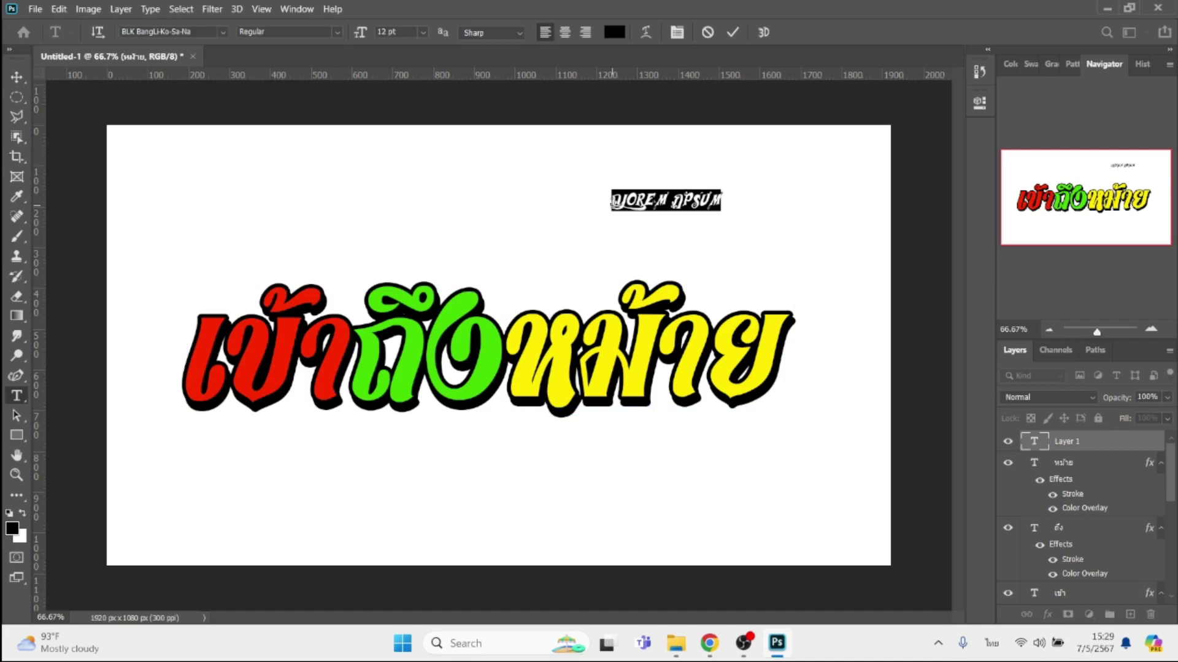
text(มี่)
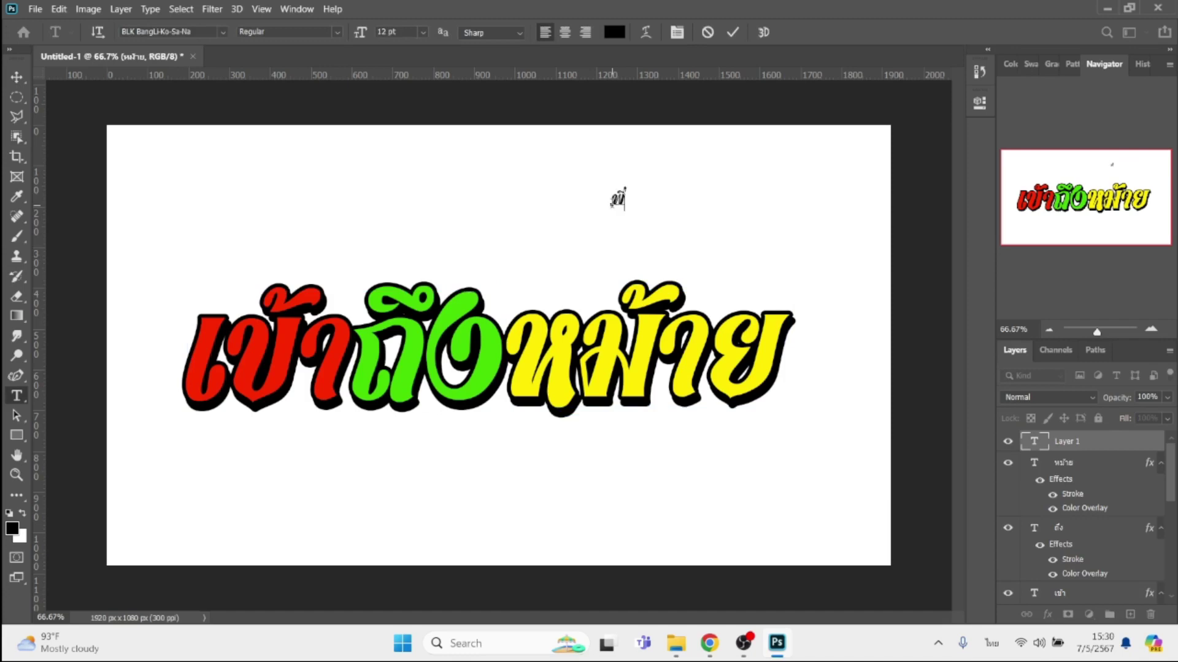
text(ทำดู)
click(17, 77)
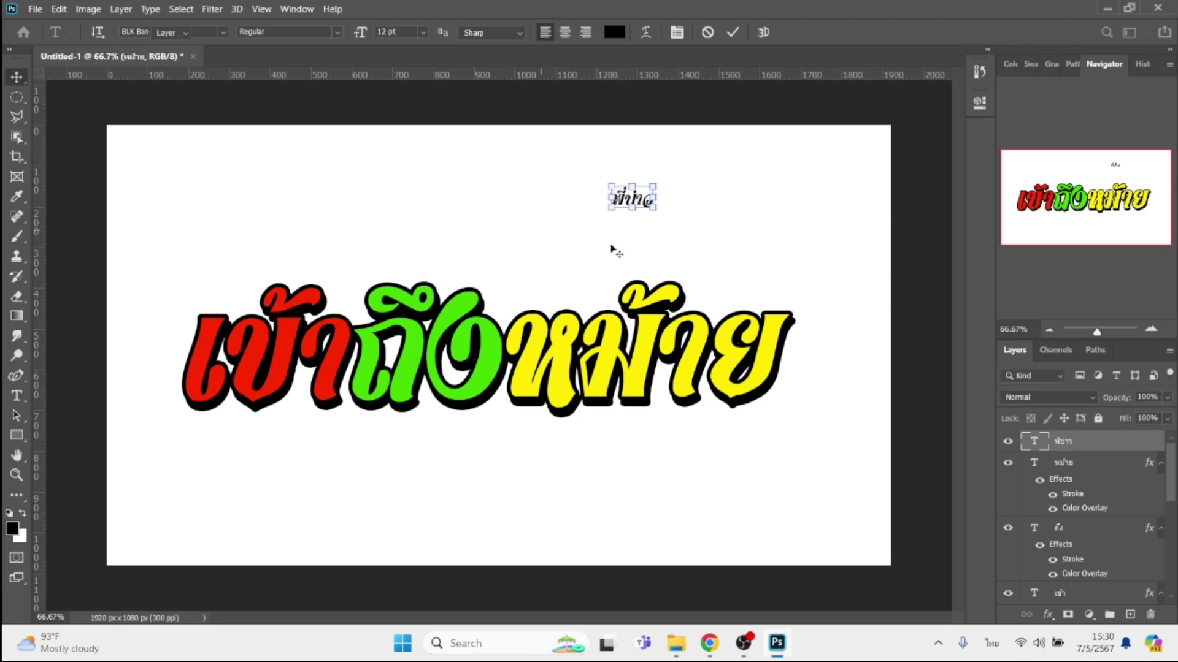
drag(655, 209, 729, 252)
drag(680, 204, 753, 270)
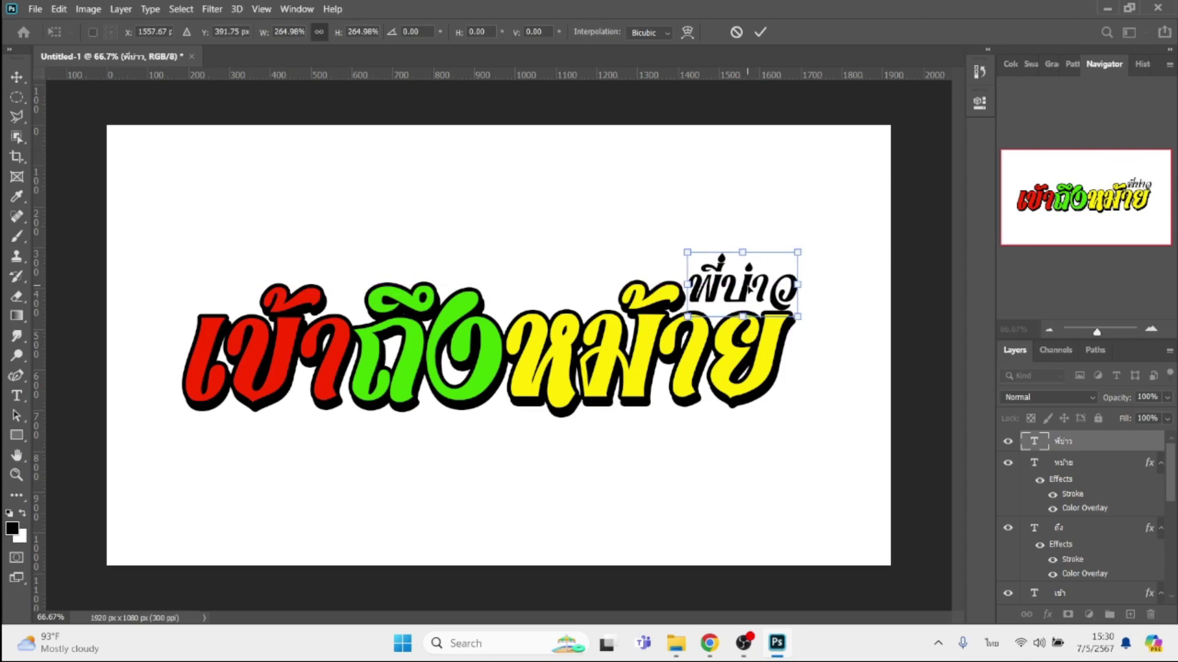
key(Return)
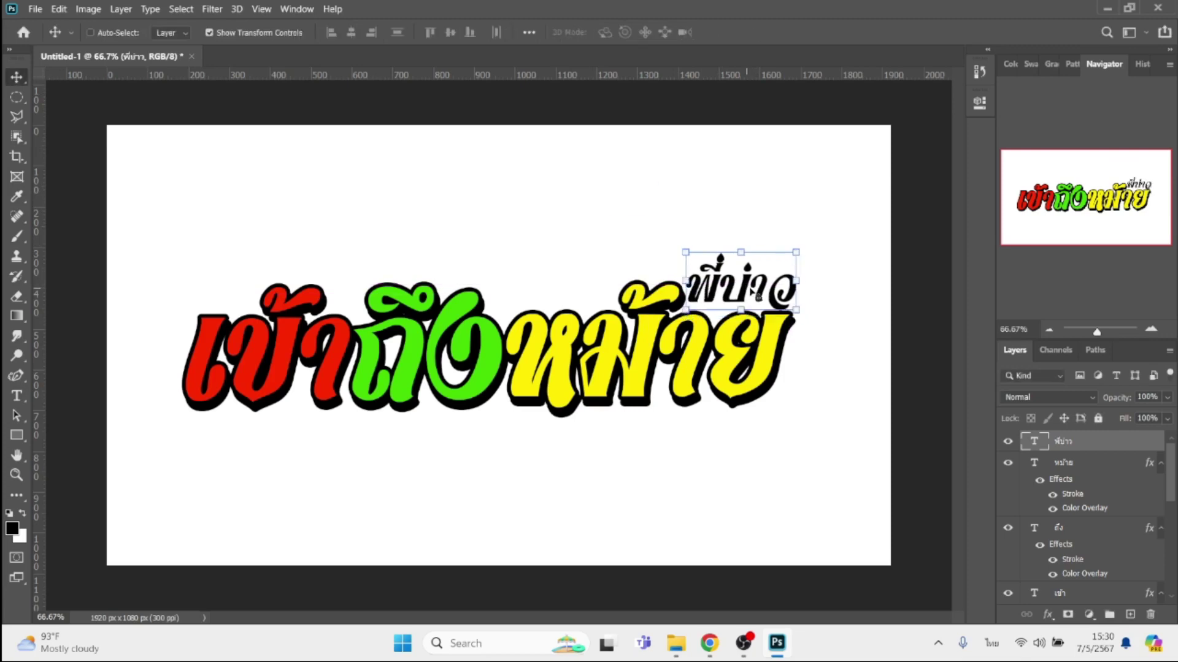
- Give พี่บ่าว a black stroke and white colour overlay, then nudge it slightly lower
click(1048, 615)
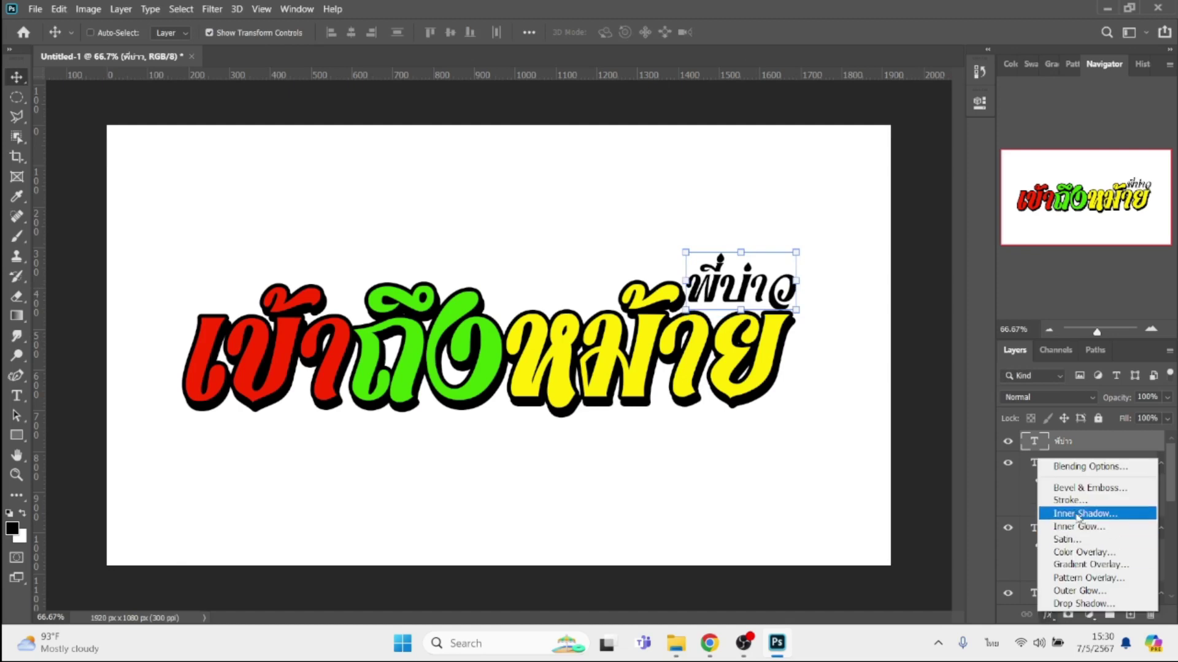
click(1083, 500)
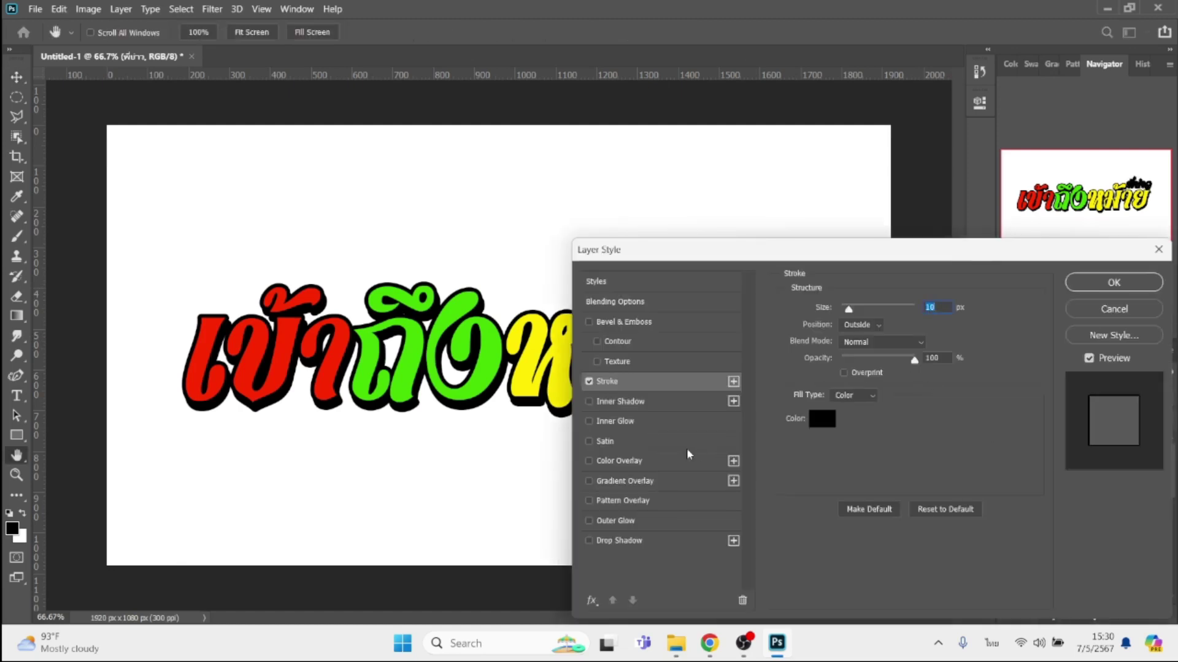
click(652, 462)
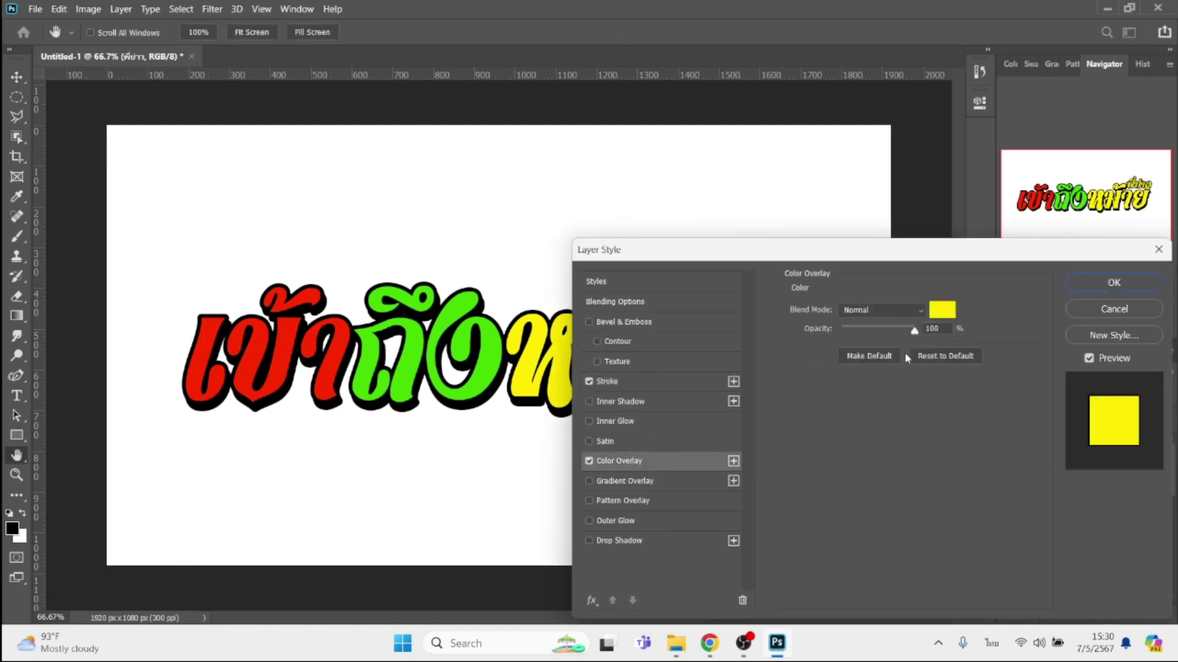
click(943, 309)
click(764, 177)
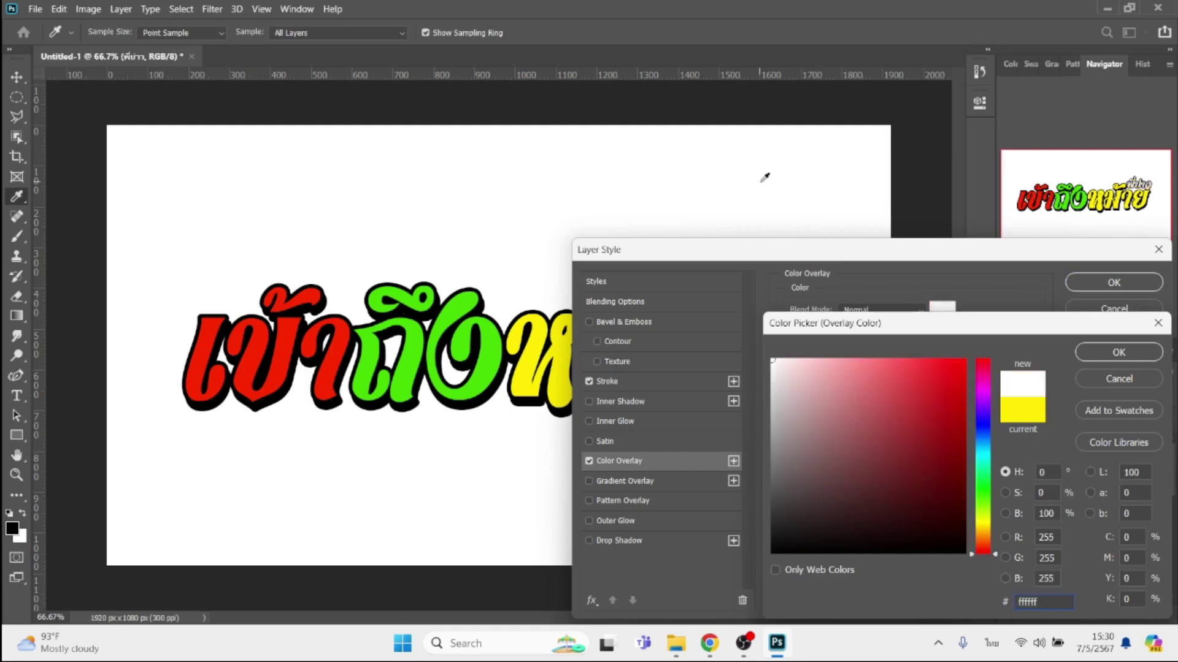
click(491, 323)
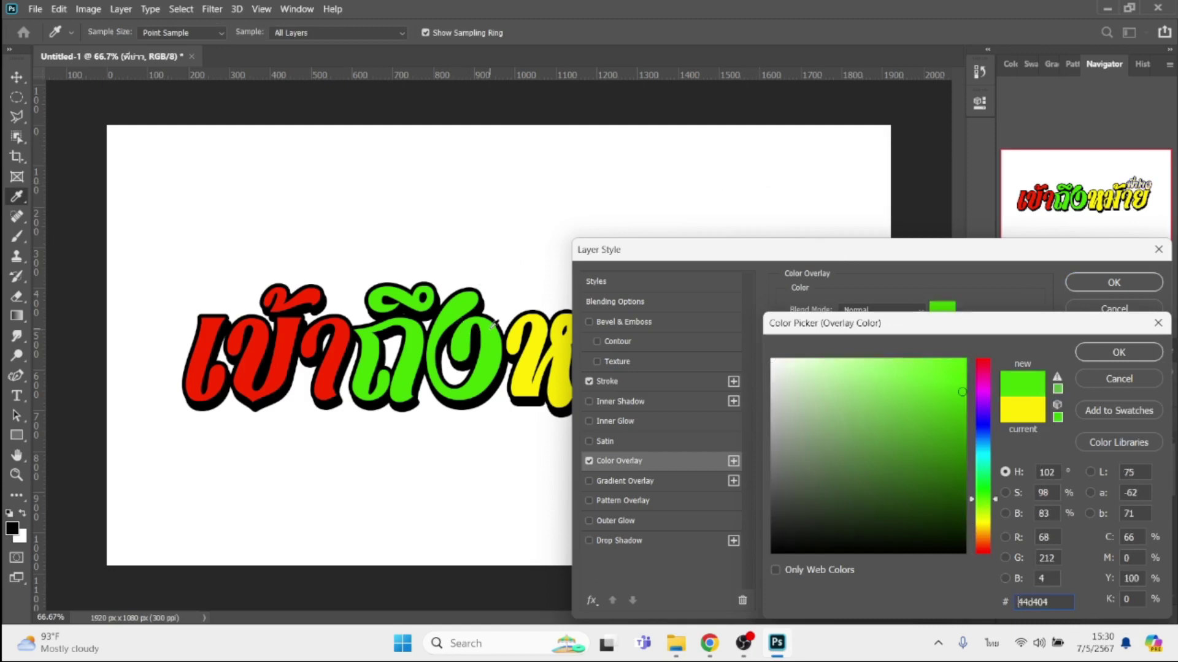
click(339, 354)
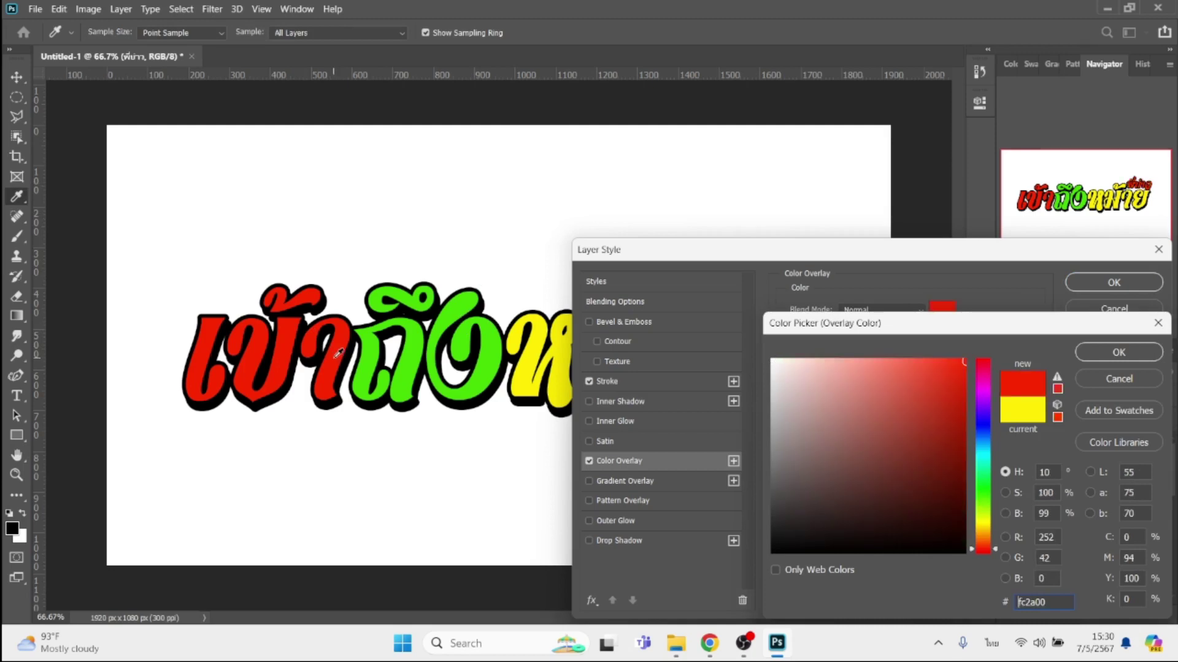
click(552, 196)
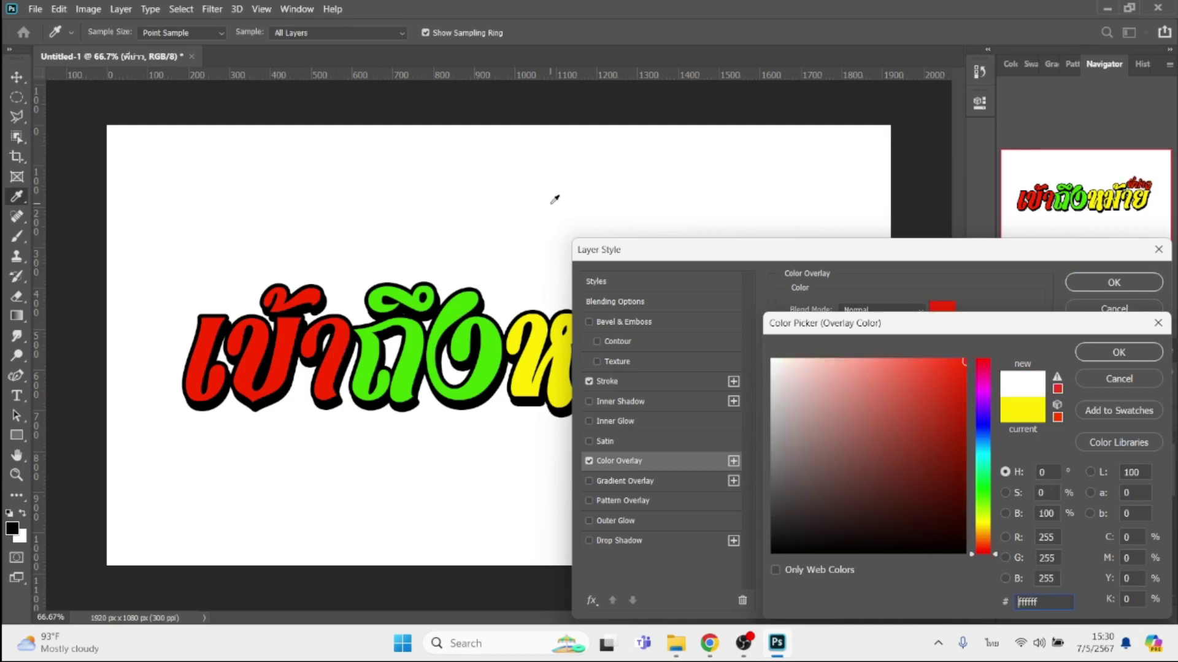
key(Return)
key(Return)
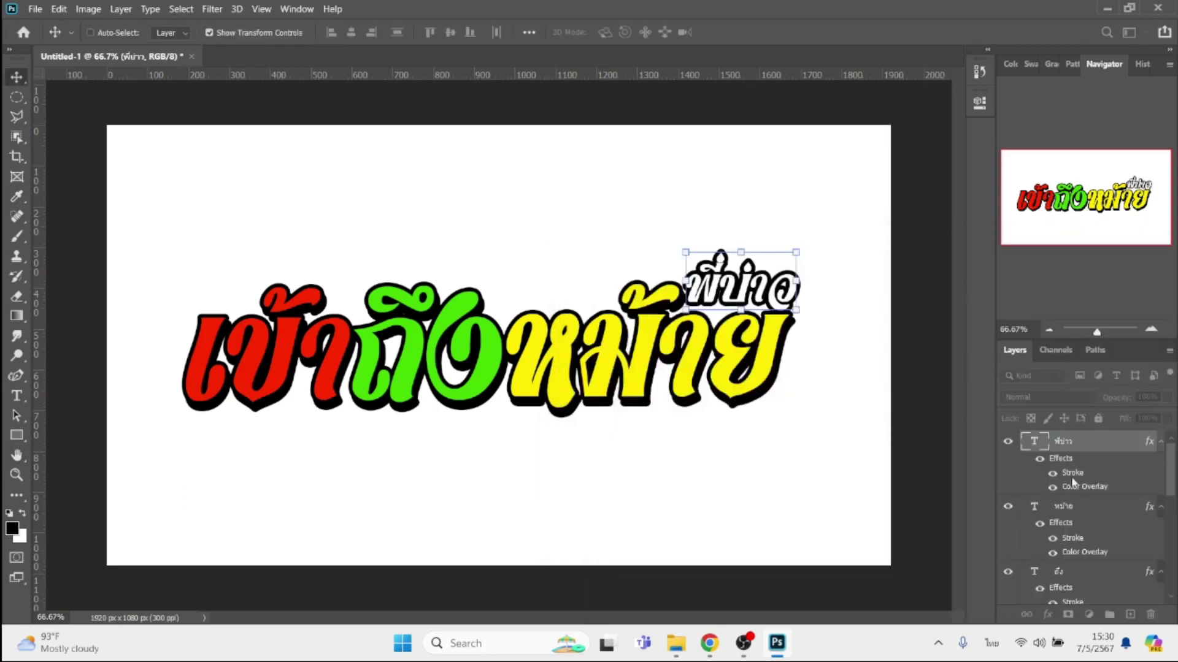
key(Down)
key(Down)
key(Down)
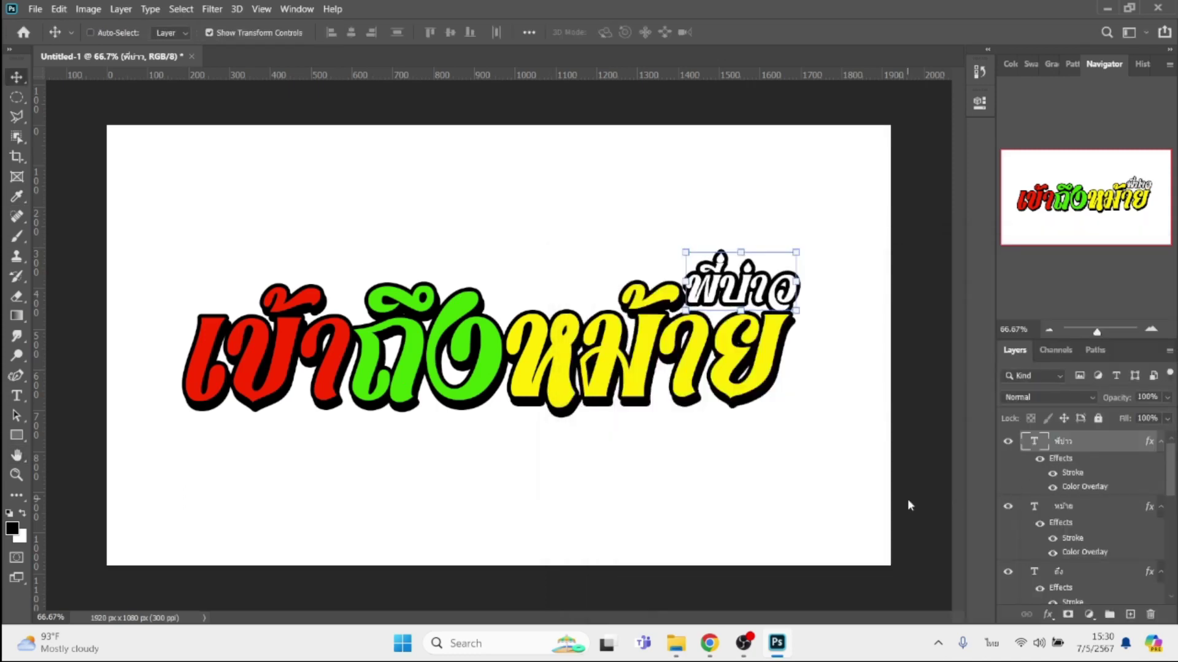
key(Down)
key(Down)
key(Down)
key(Down)
key(Down)
key(Down)
key(Down)
key(Down)
key(Down)
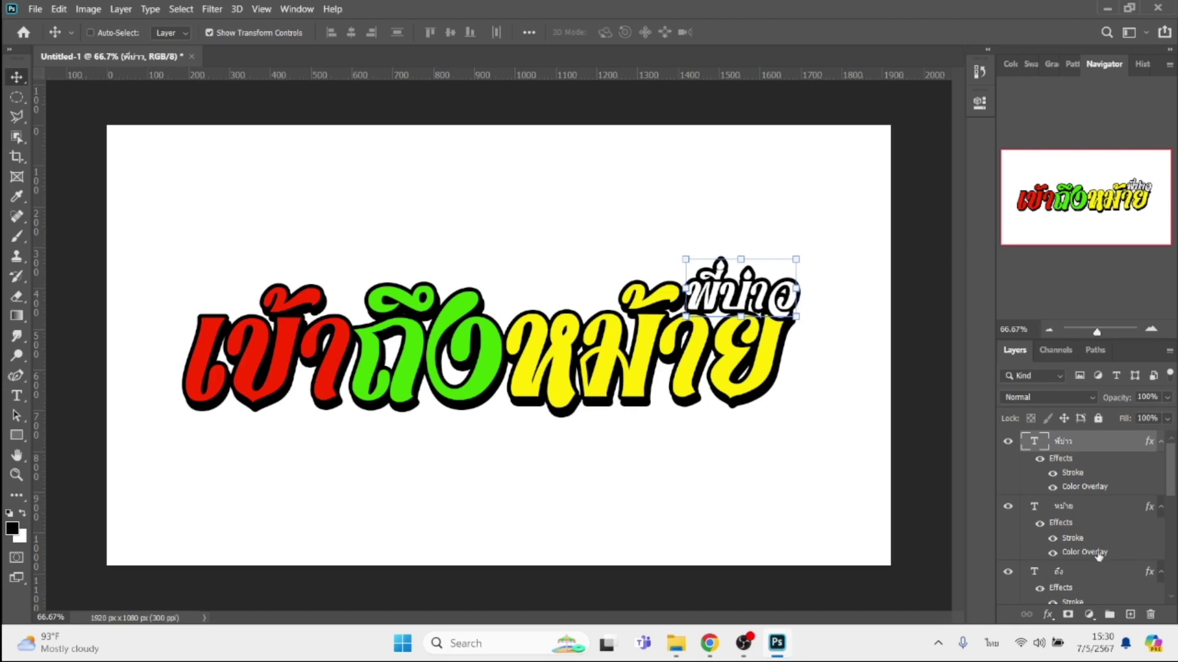
- Set the Pen to Shape mode and trace a wavy edge under the first two words
click(1099, 515)
key(p)
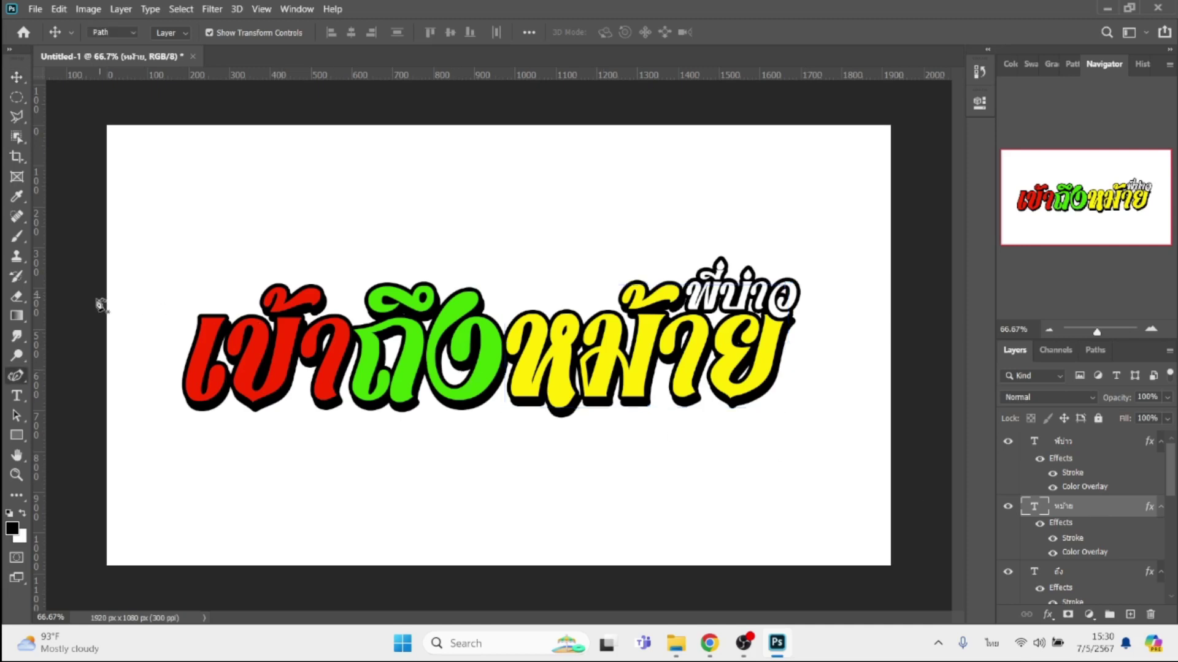
click(120, 34)
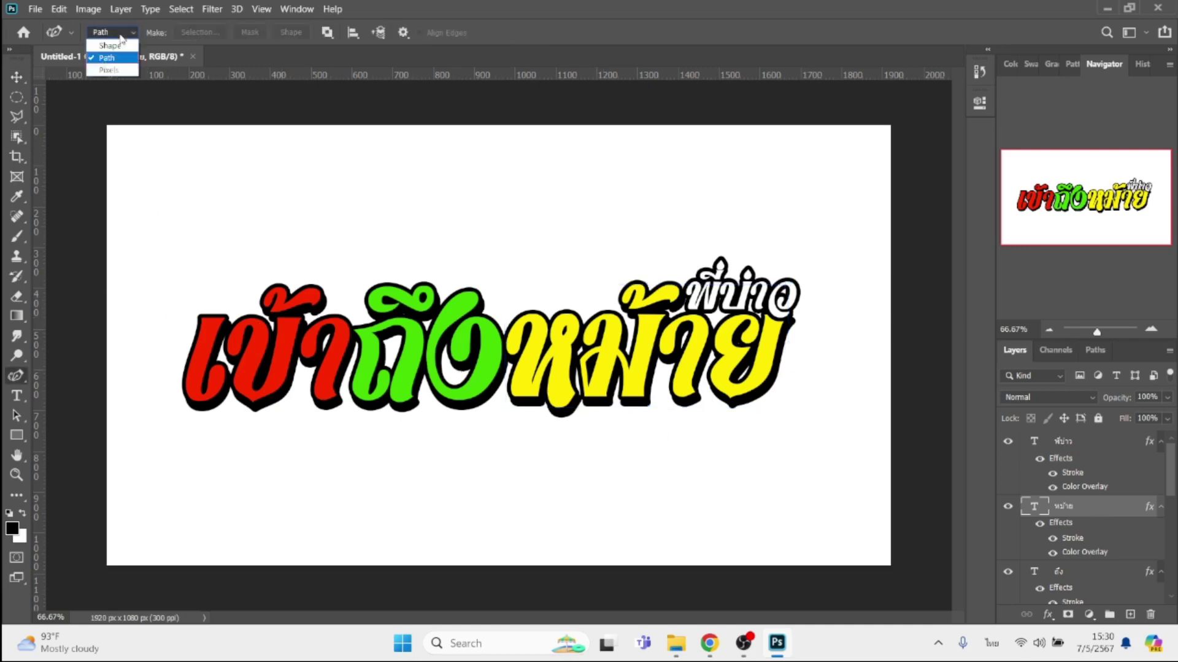
click(111, 46)
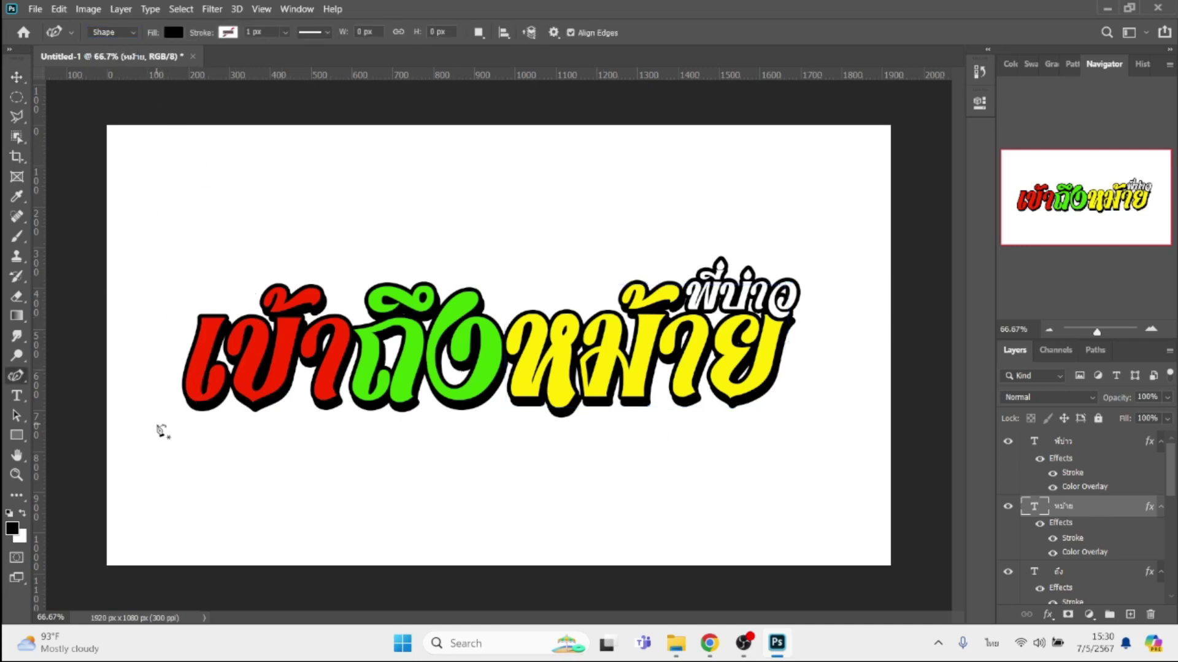
click(157, 424)
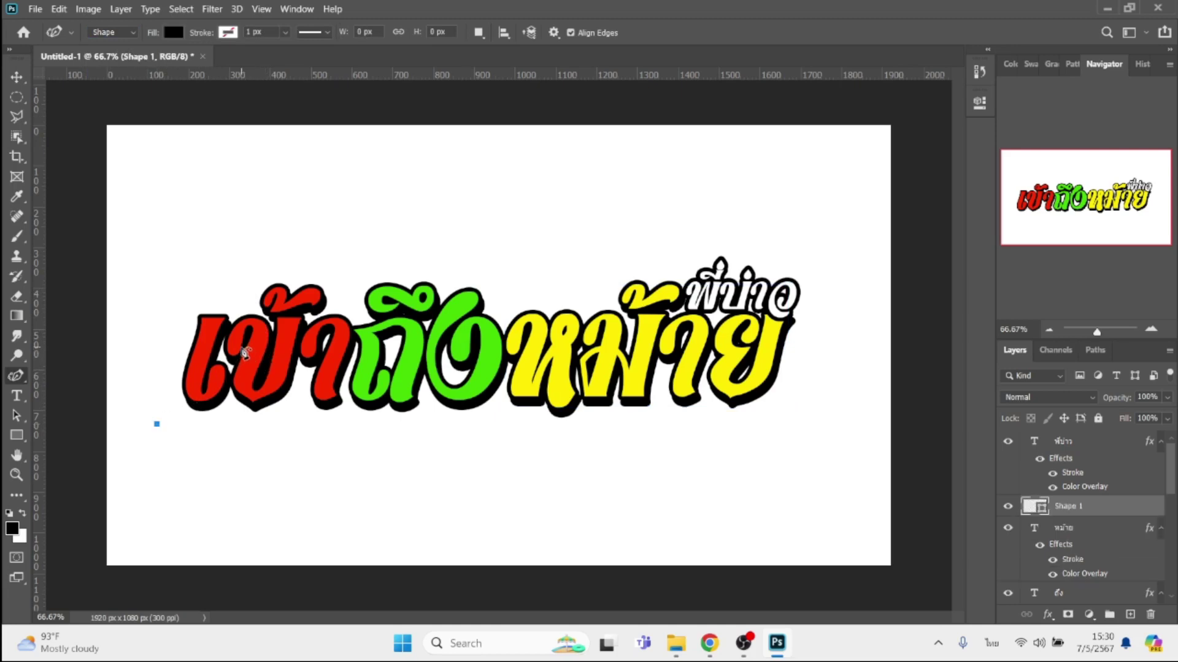
click(245, 345)
click(277, 383)
click(316, 342)
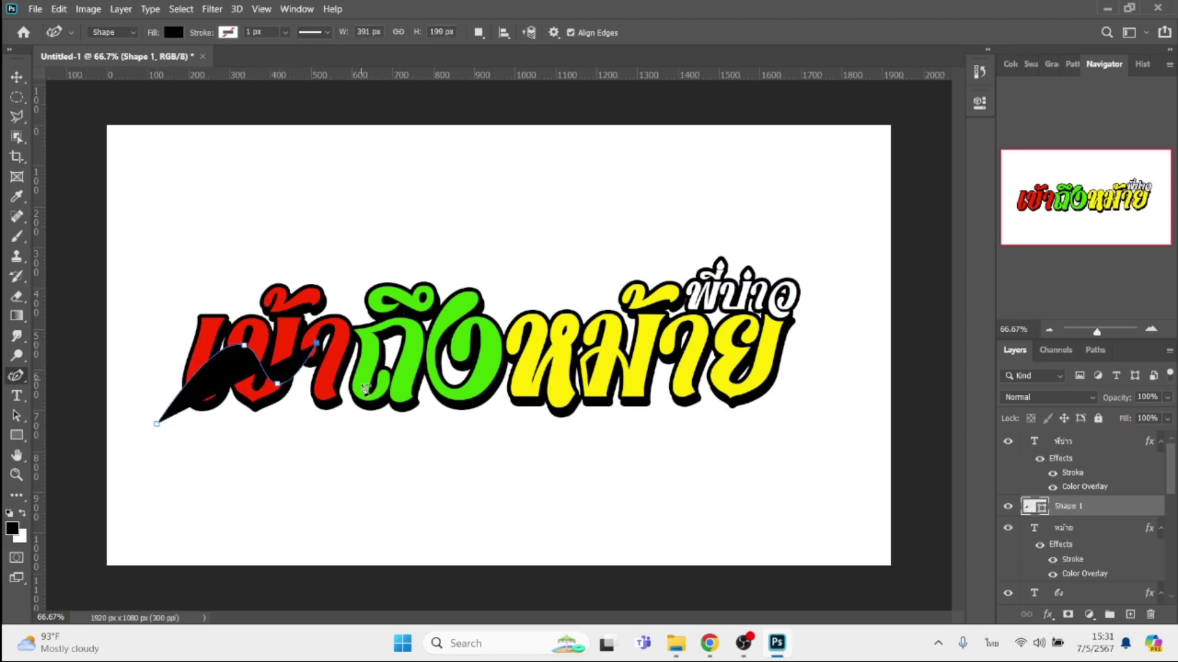
click(362, 390)
click(411, 335)
click(451, 381)
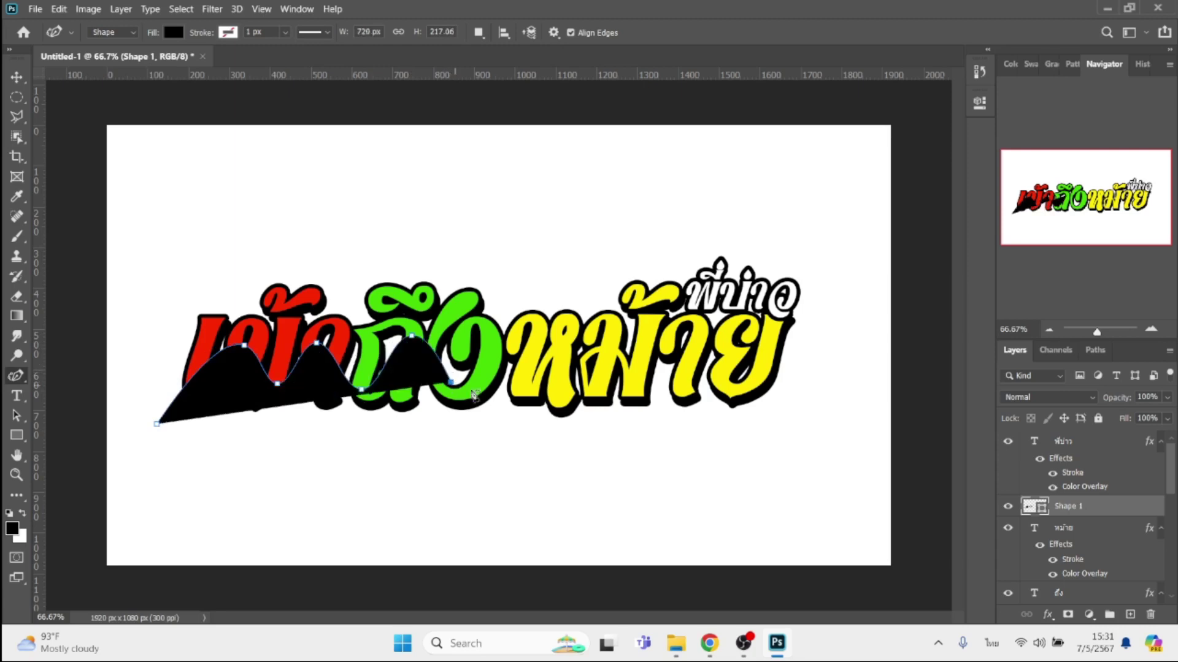
click(505, 344)
- Continue the wave under หม้าย and close the black shape with a curved base
click(532, 382)
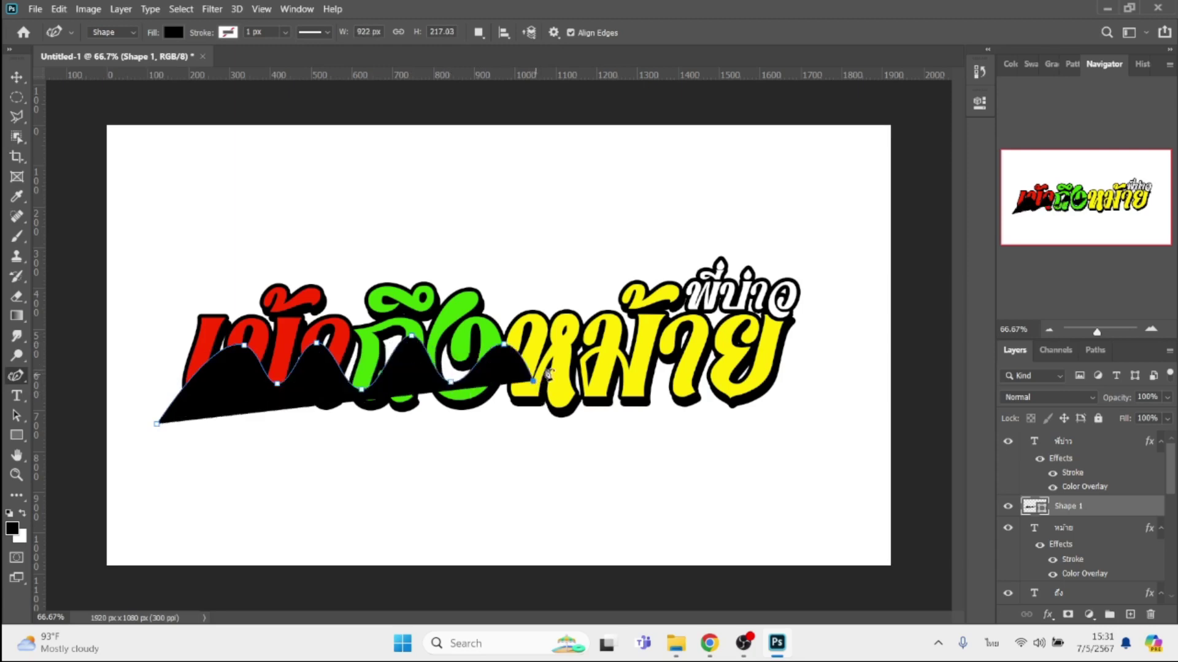
click(556, 331)
click(594, 388)
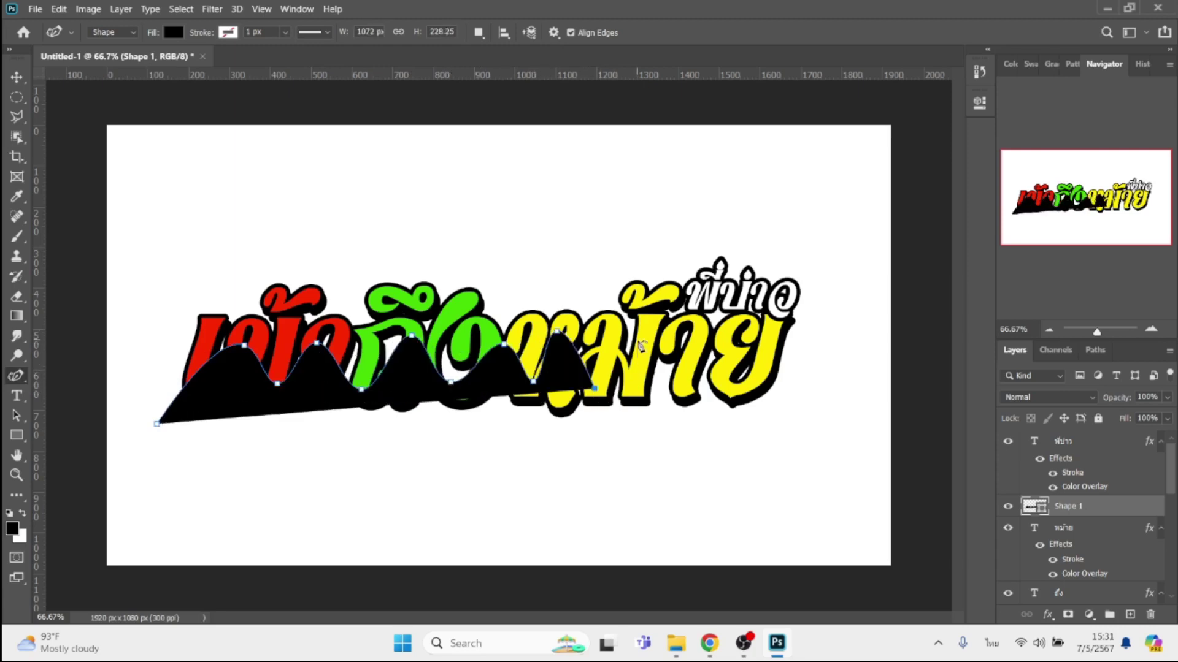
click(638, 341)
click(662, 383)
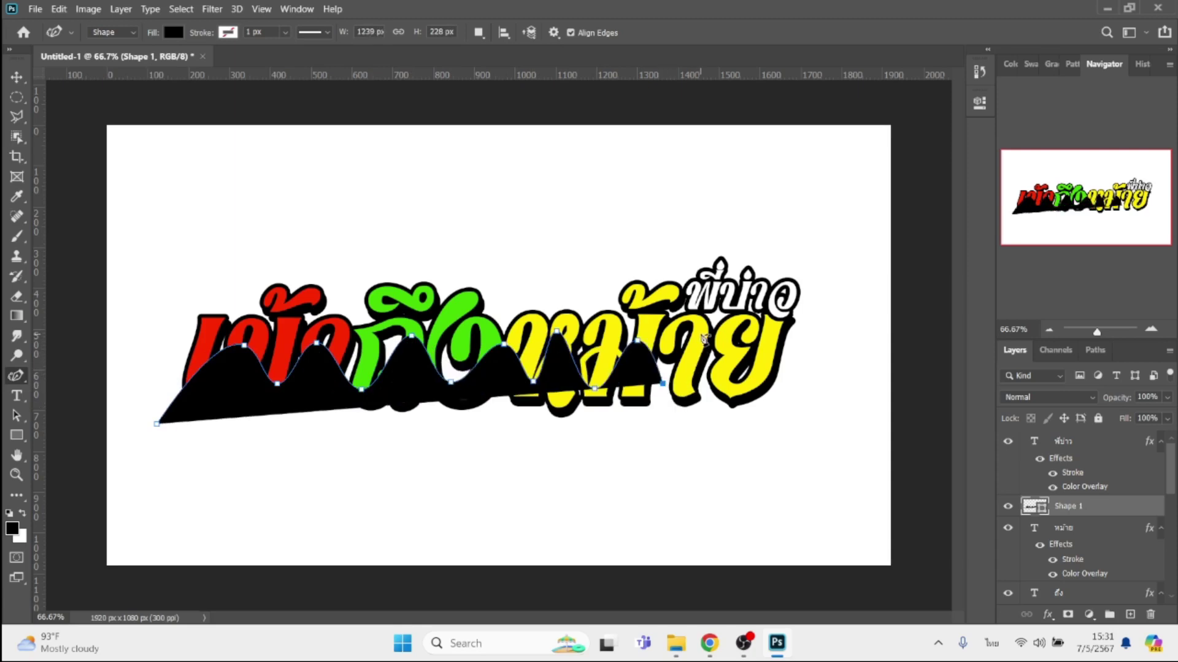
click(700, 334)
click(740, 390)
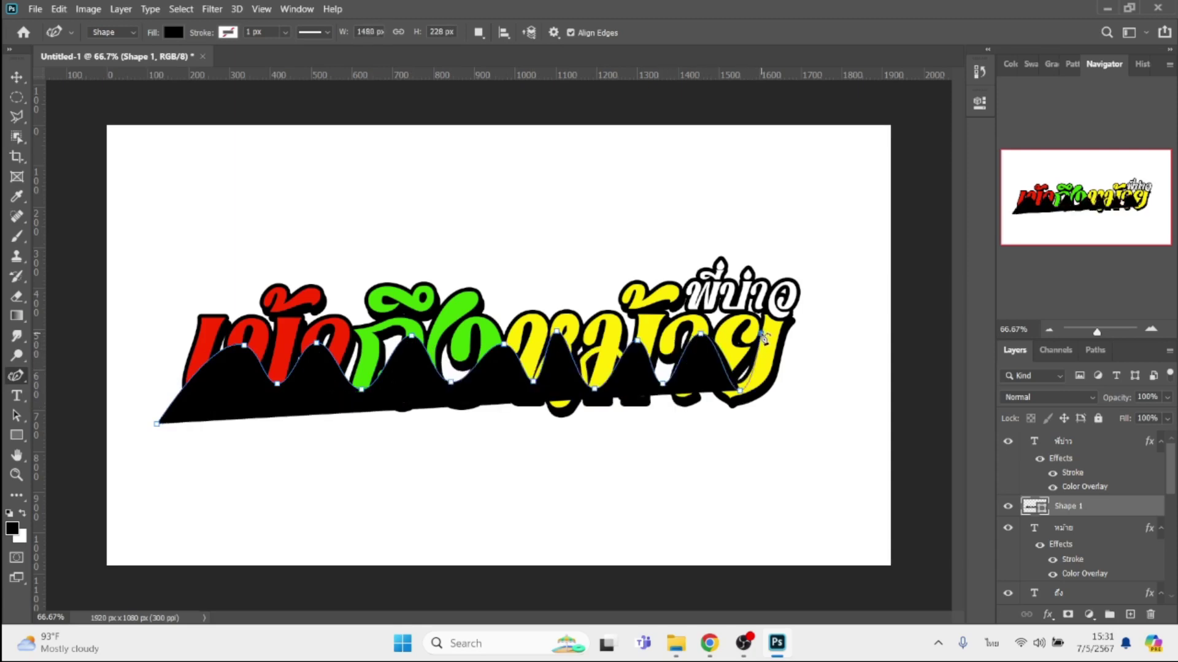
click(761, 333)
click(795, 383)
click(727, 465)
click(336, 518)
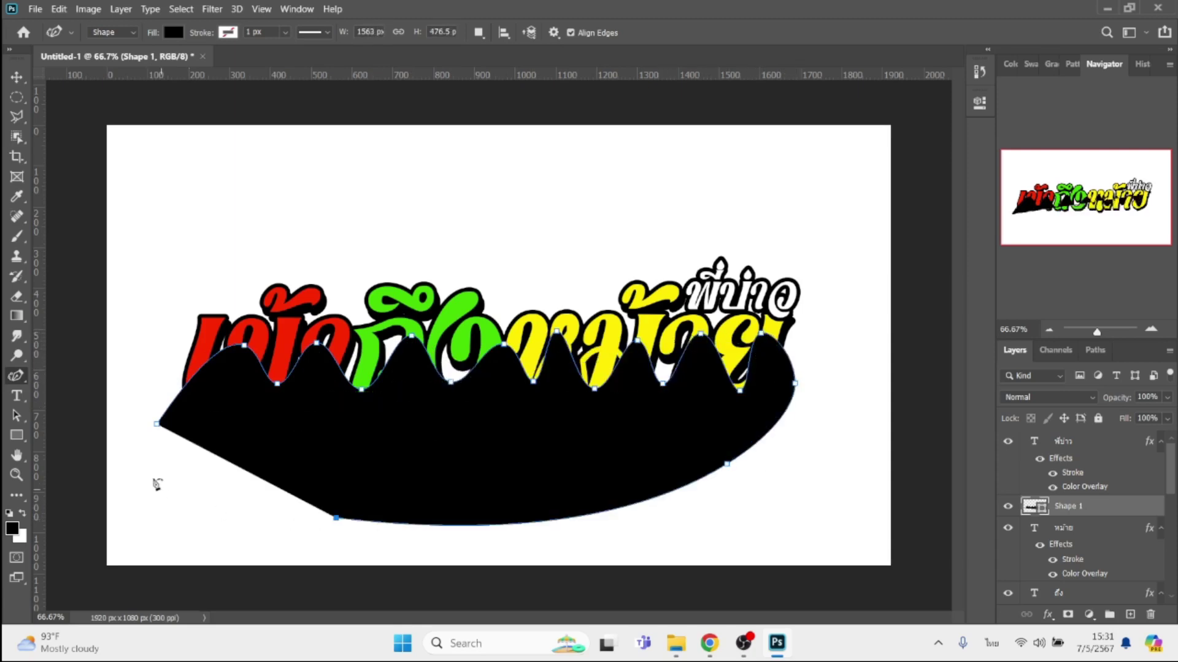
drag(157, 424, 167, 435)
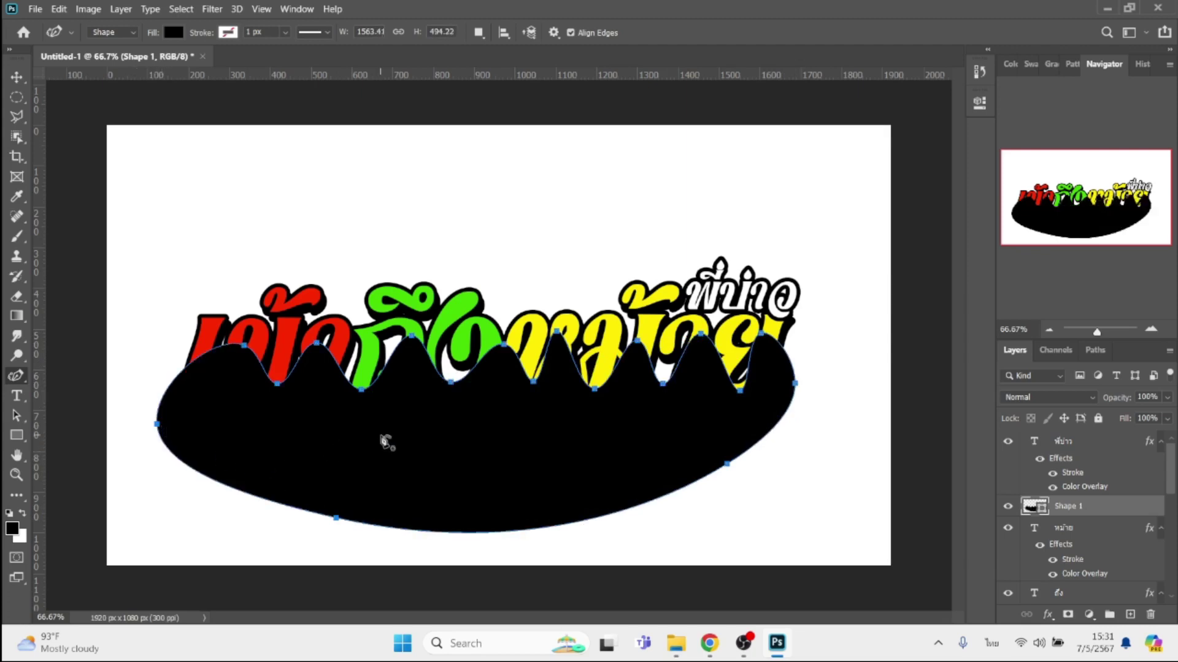
- Rasterize Shape 1 and cut the area behind หม้าย into its own layer
right_click(1071, 509)
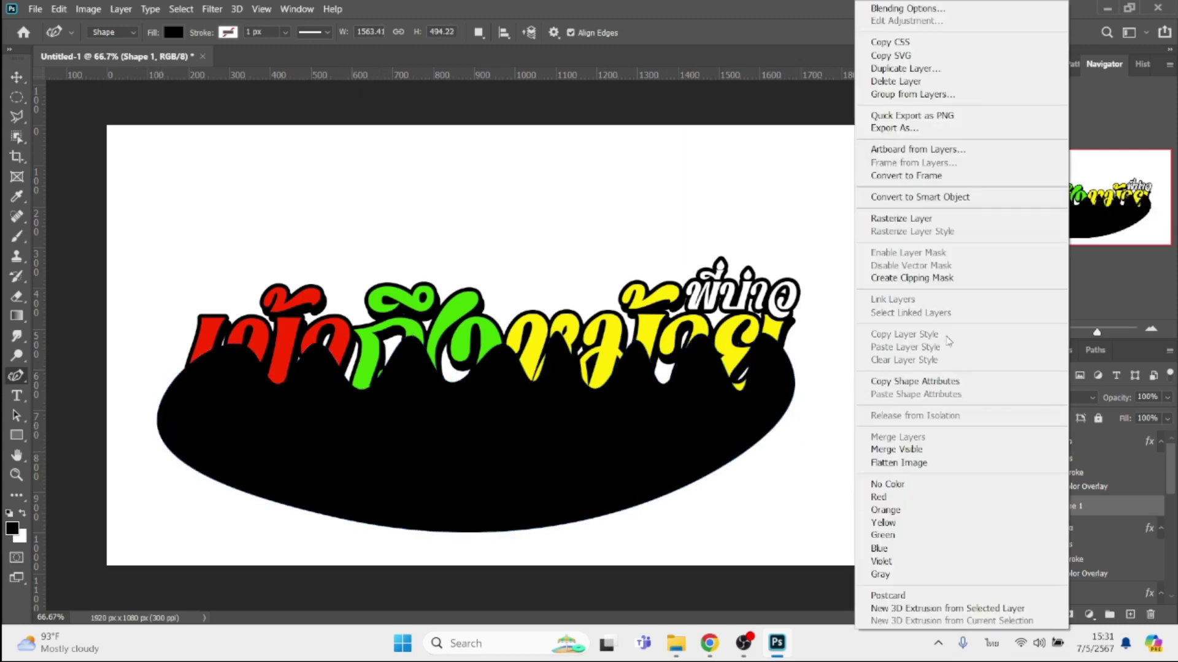
click(920, 220)
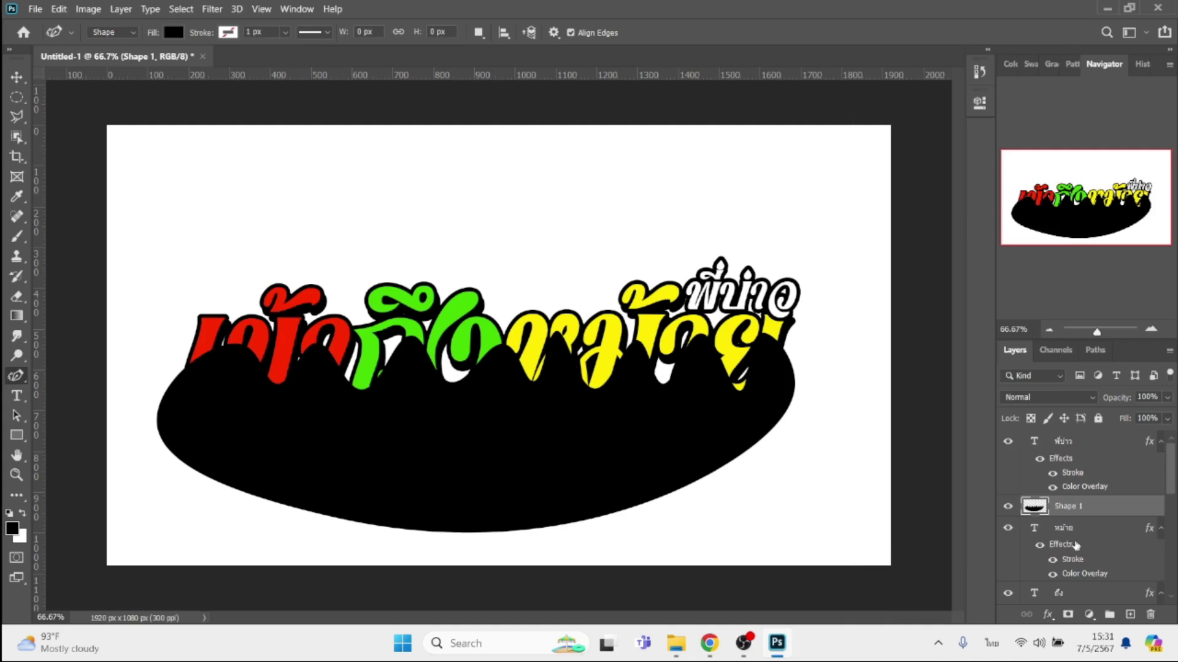
click(1085, 536)
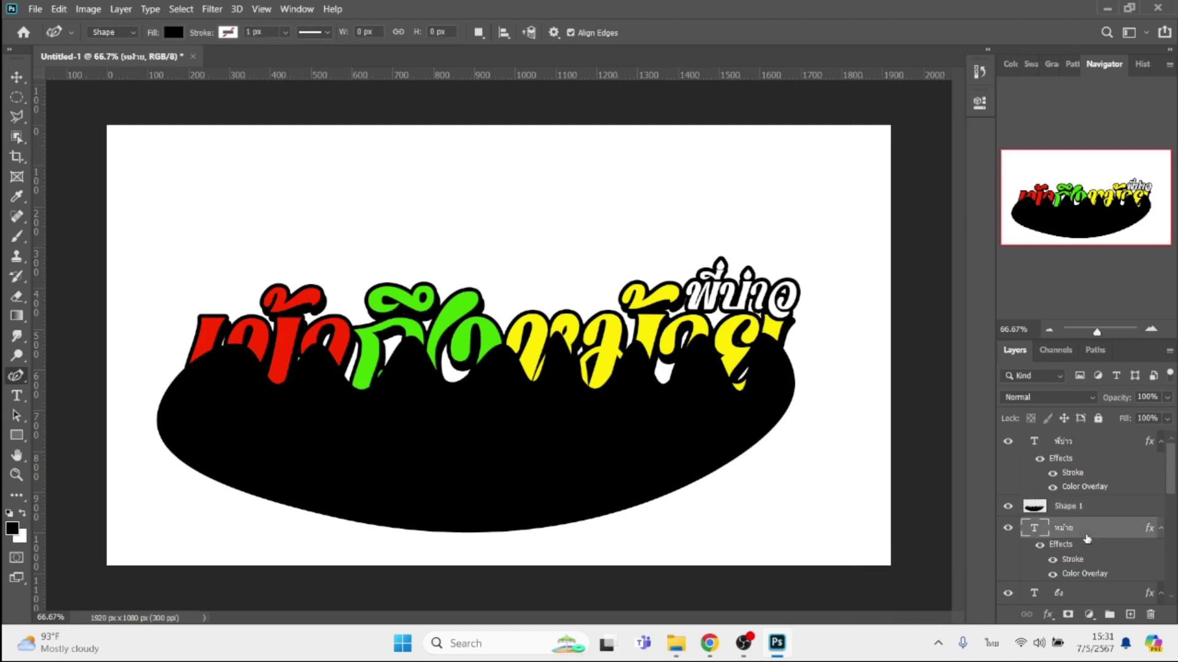
key(w)
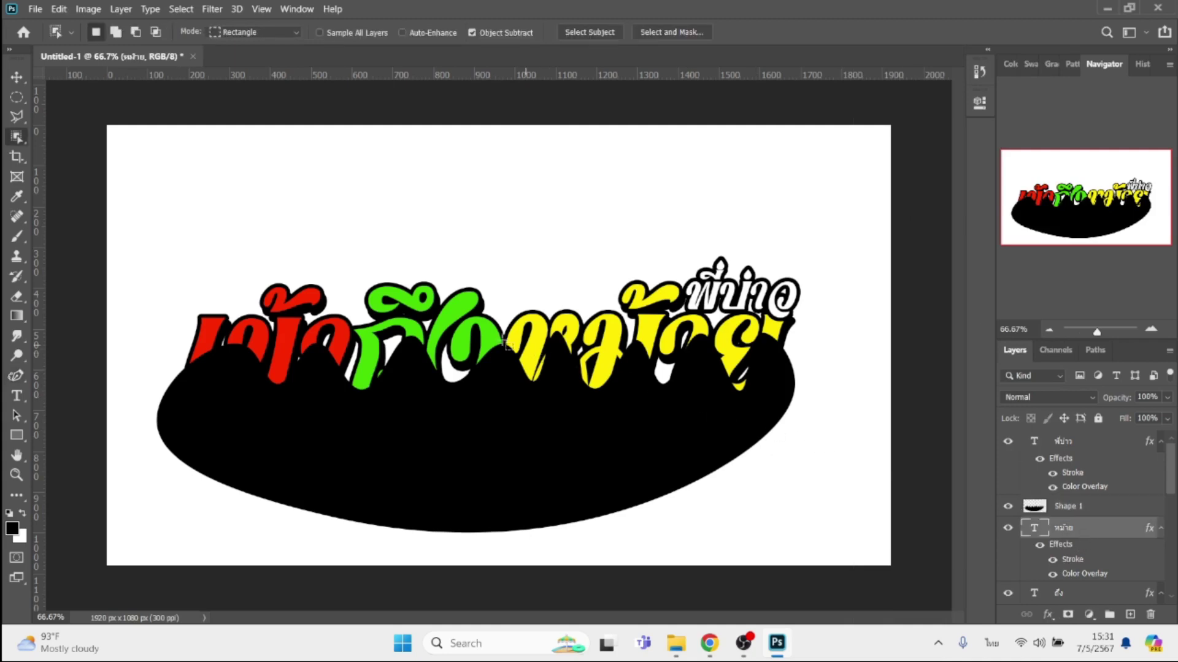
mouse_move(462, 195)
mouse_down()
mouse_move(641, 494)
mouse_move(833, 487)
mouse_up()
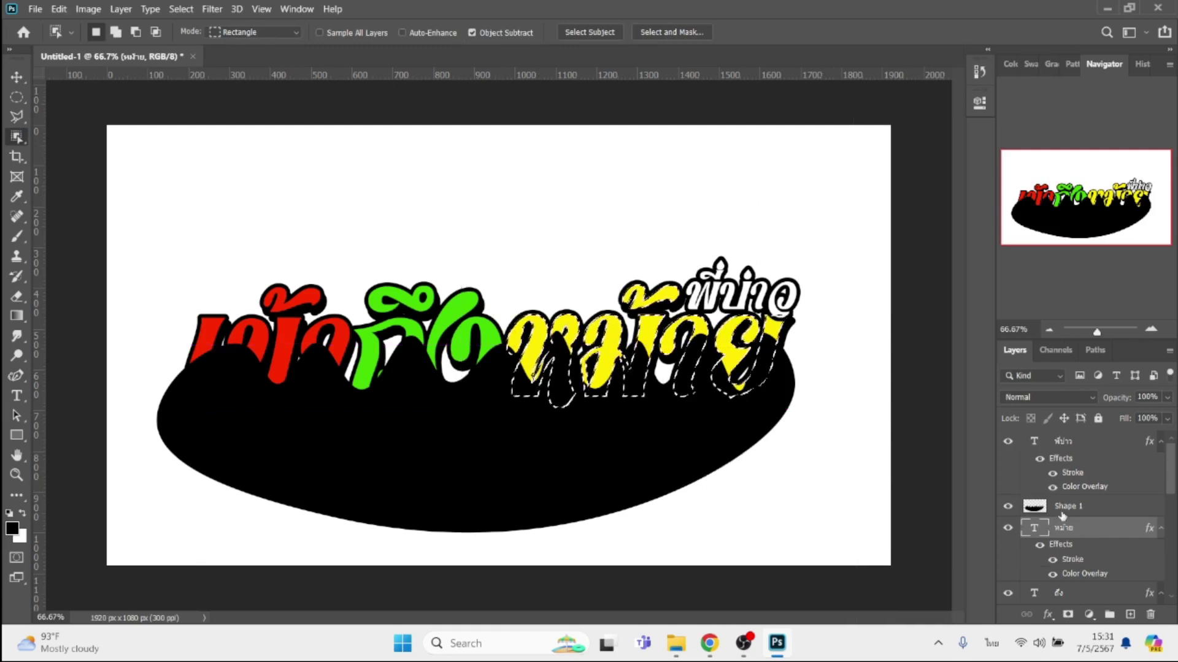
key(alt+bracketright)
right_click(632, 374)
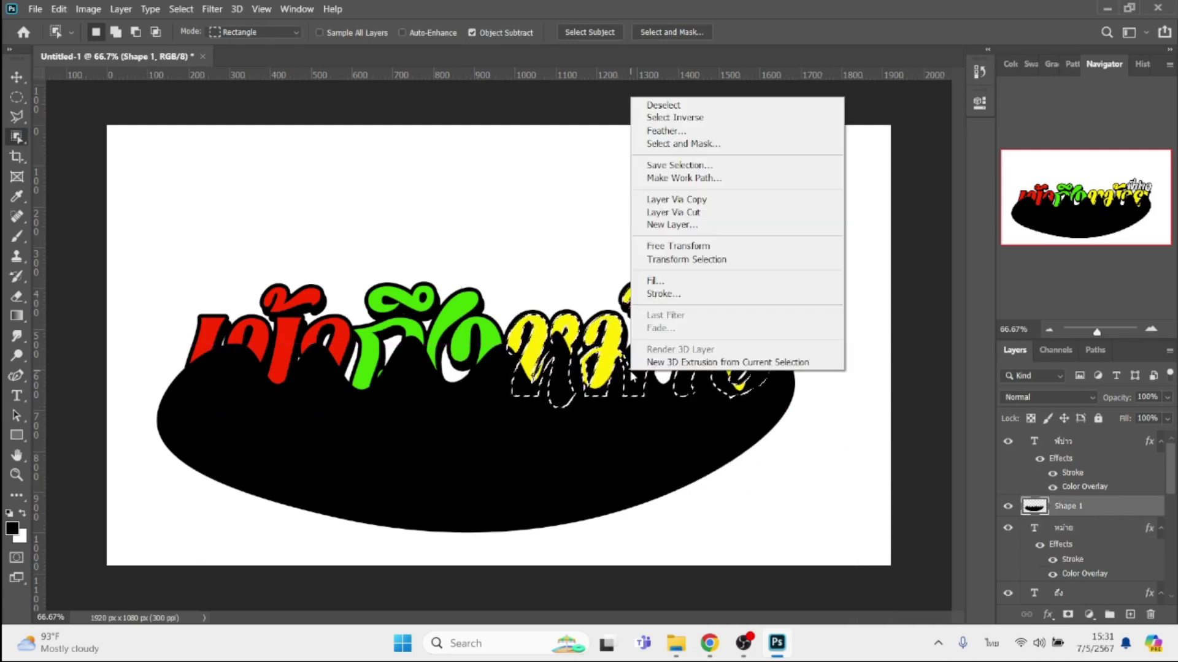
click(722, 212)
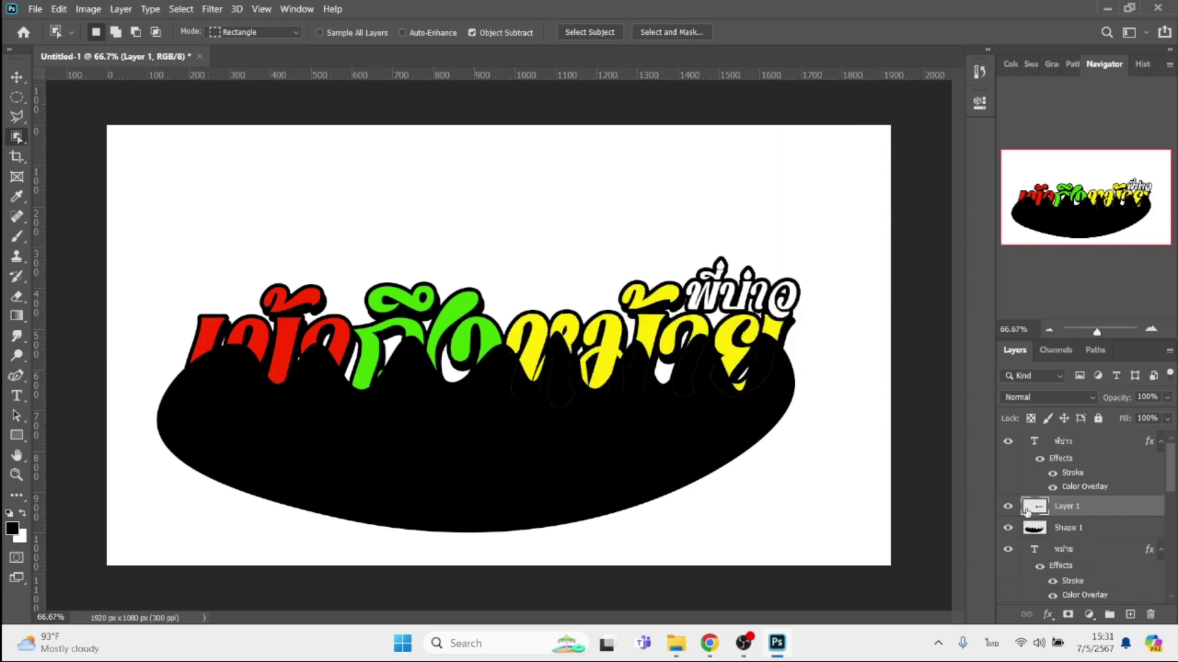
- Cut the black area behind ถึง into its own layer
click(1073, 551)
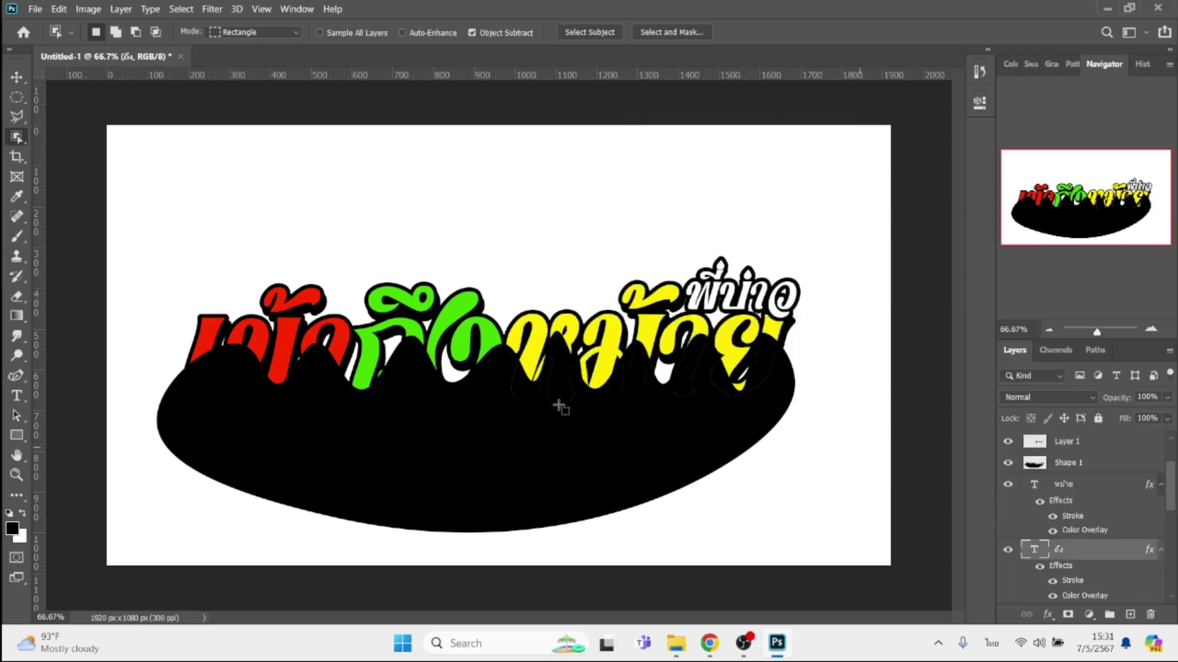
mouse_move(283, 239)
mouse_down()
mouse_move(422, 483)
mouse_move(540, 503)
mouse_up()
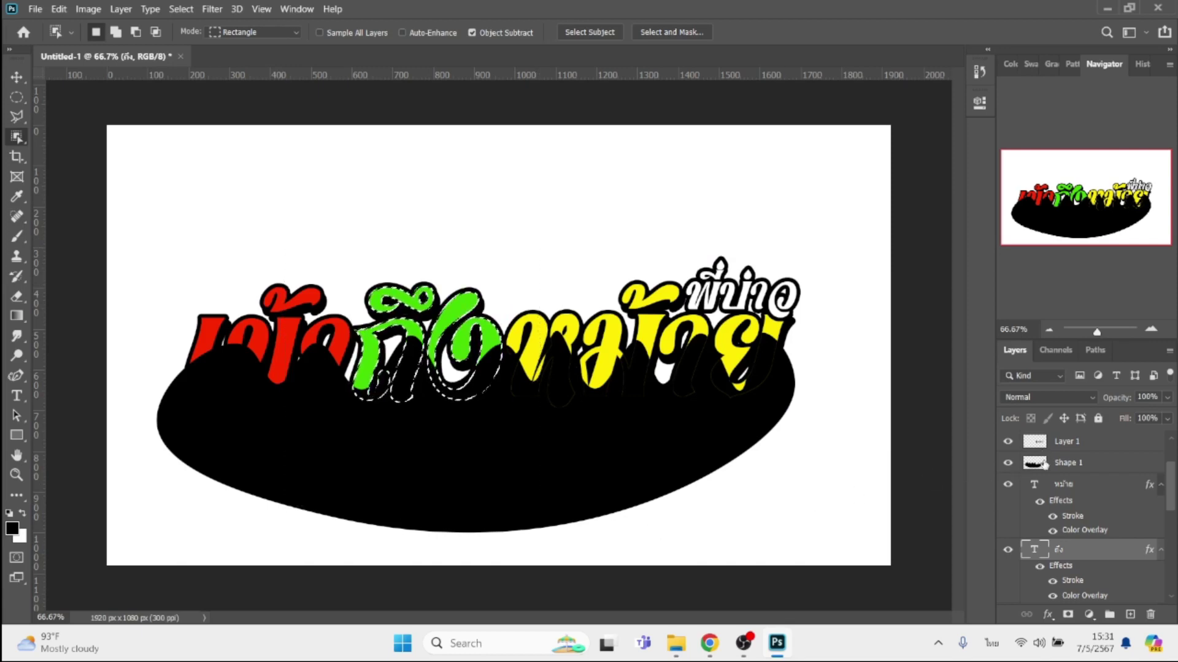
click(1070, 462)
right_click(397, 379)
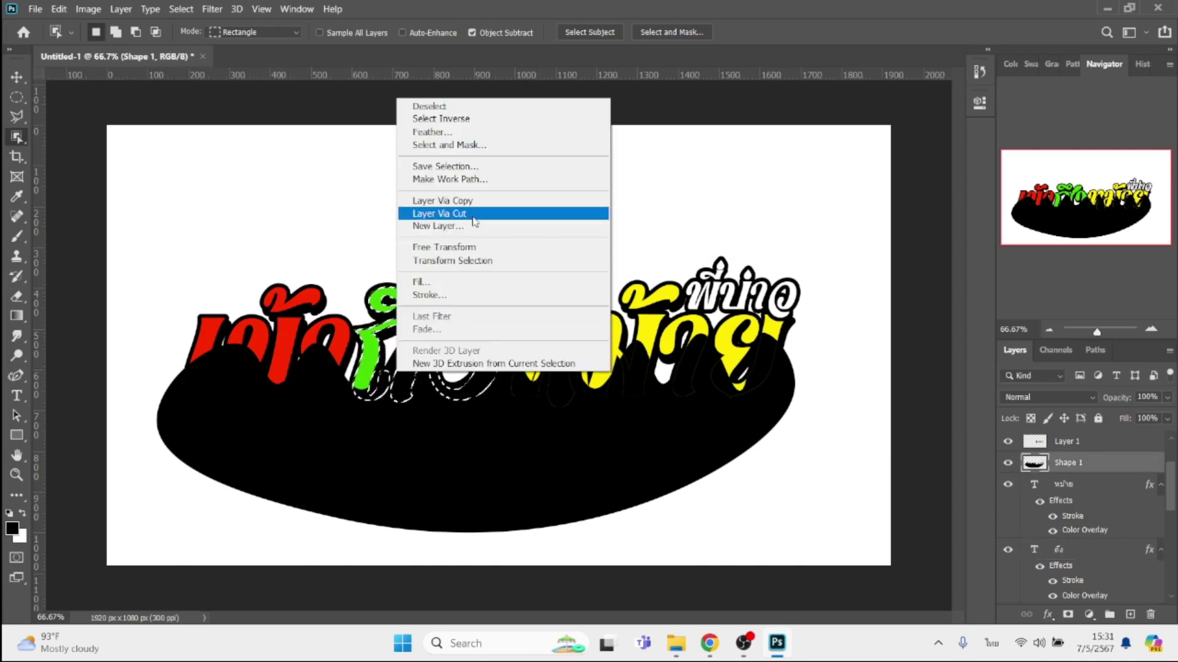
click(414, 212)
scroll(1093, 559, down, 3)
scroll(1093, 560, down, 1)
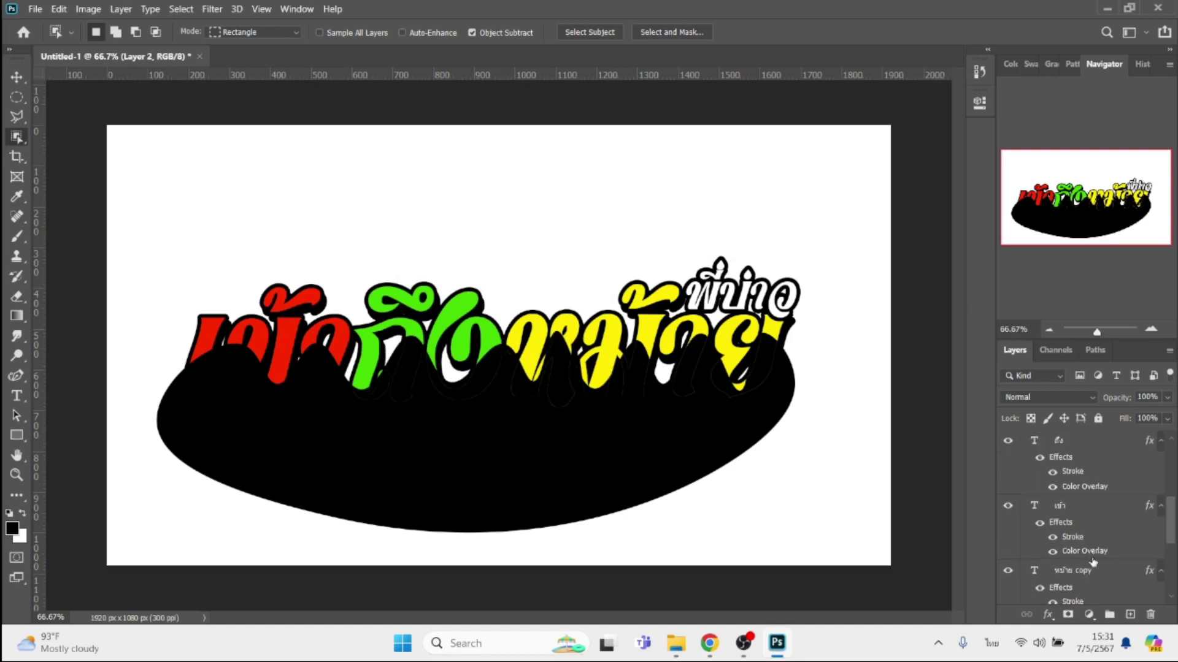
- Cut the area behind เข้า into a layer and delete the leftover Shape 1 ellipse
click(1085, 509)
drag(132, 232, 363, 513)
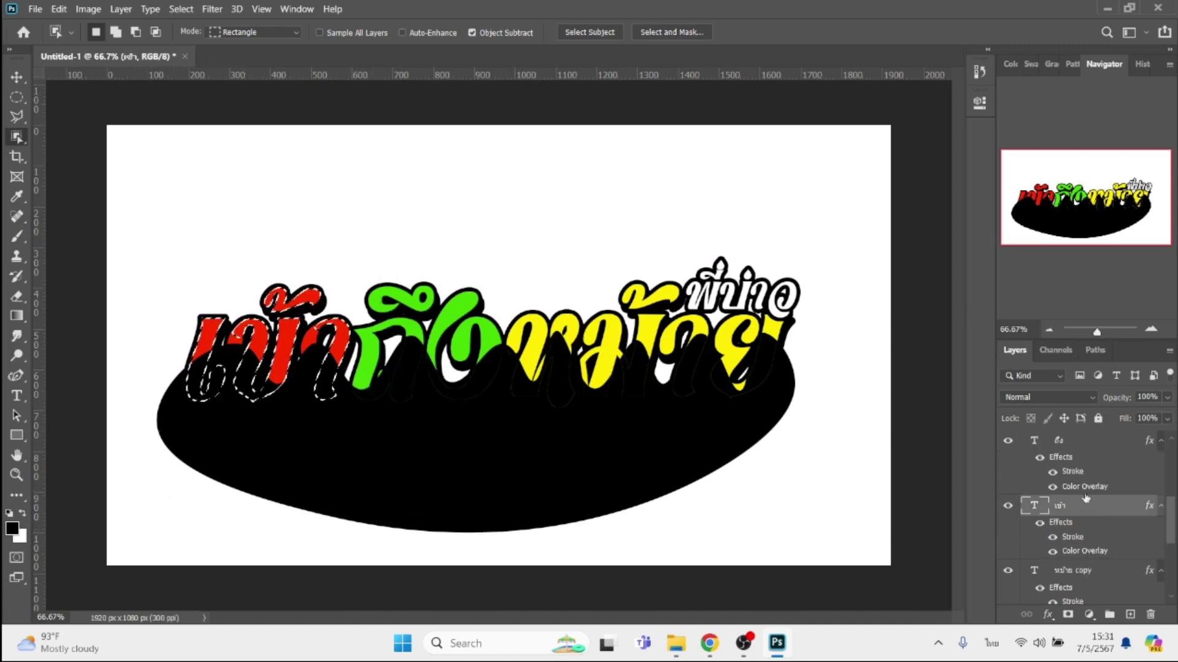
scroll(1111, 514, up, 3)
scroll(1110, 514, up, 1)
click(1092, 549)
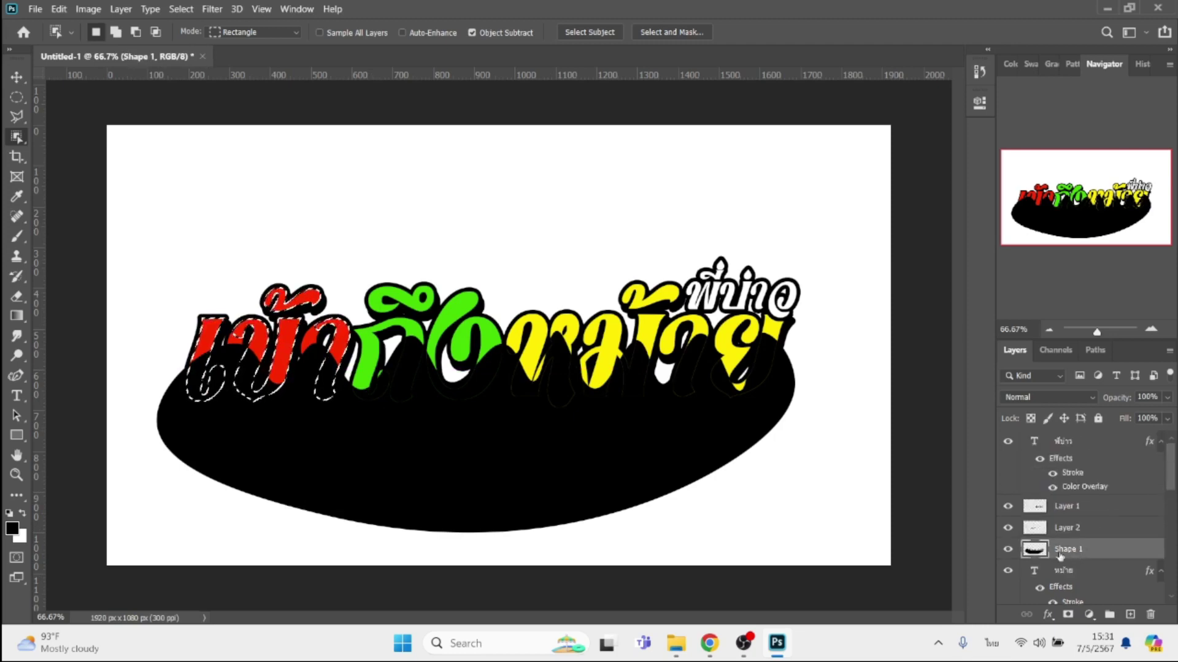
right_click(281, 388)
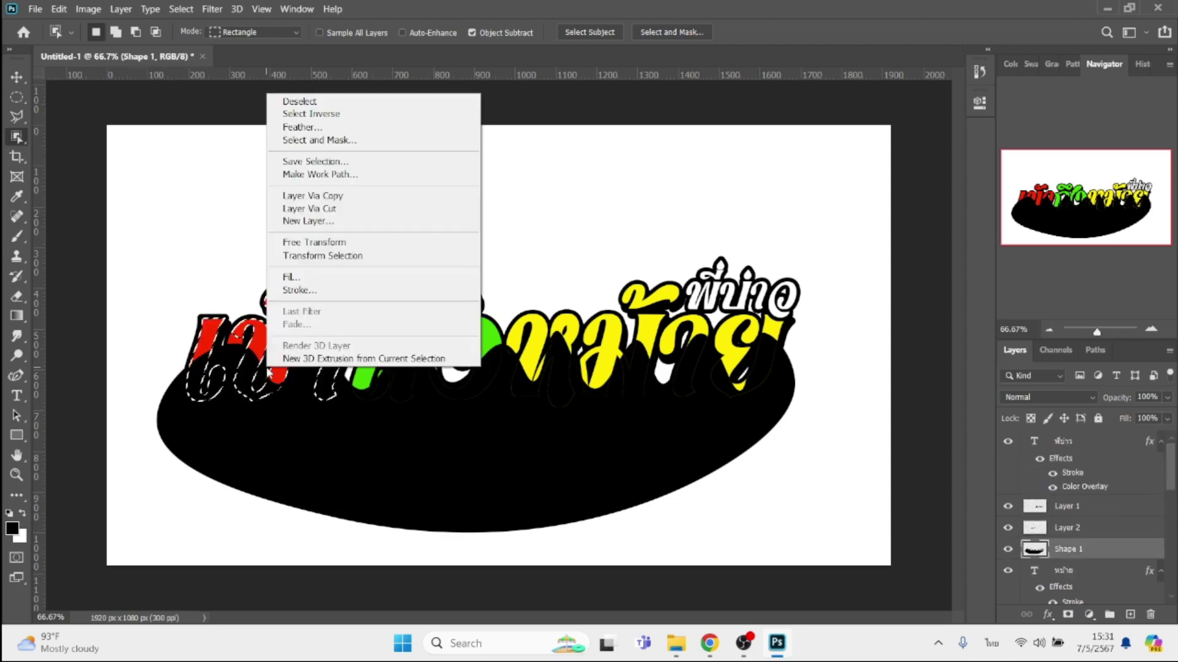
click(343, 208)
click(1072, 571)
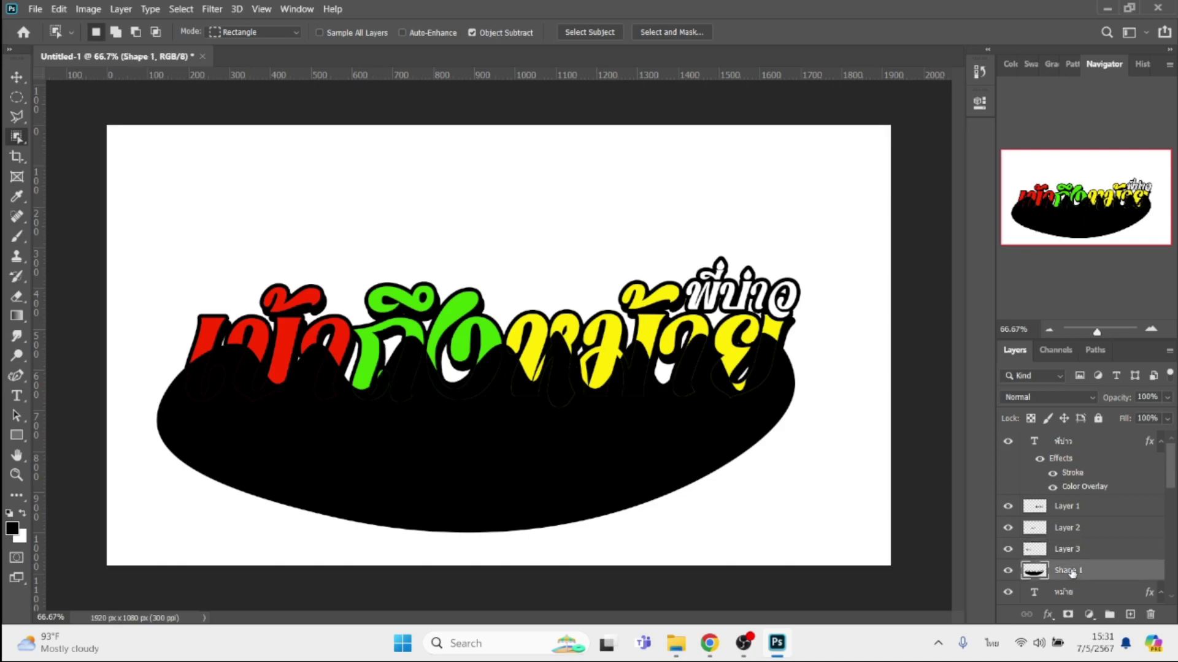
key(Delete)
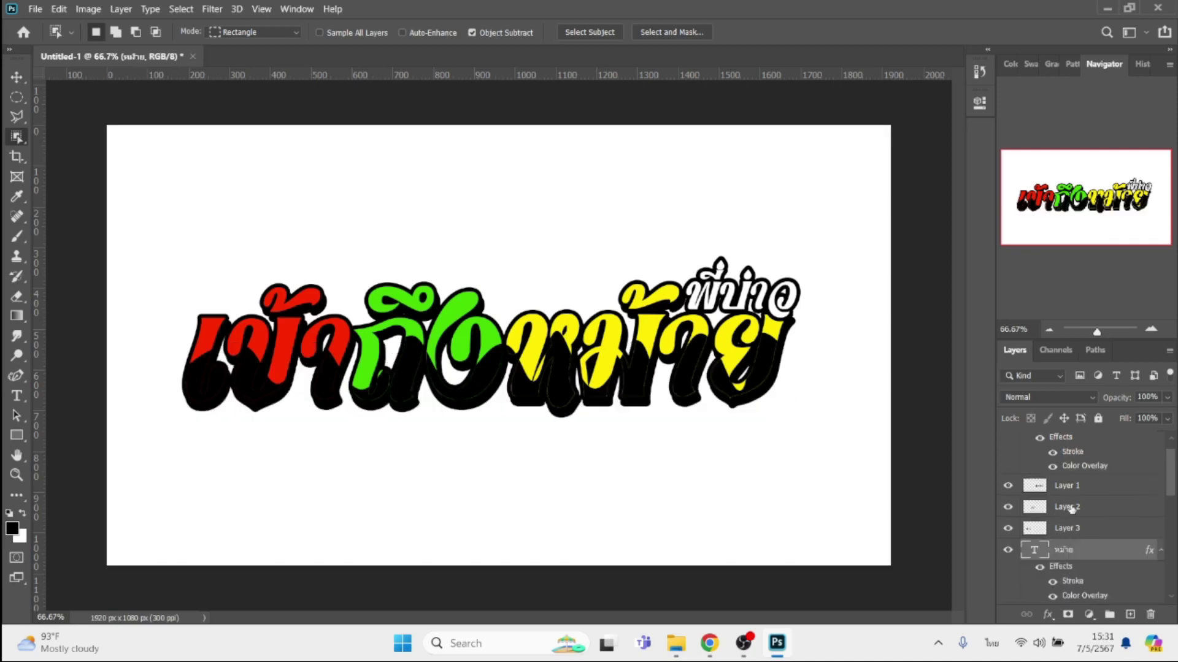
- Give Layer 1 a 4 px inside Stroke in yellow sampled from the yellow letters
click(1067, 489)
key(v)
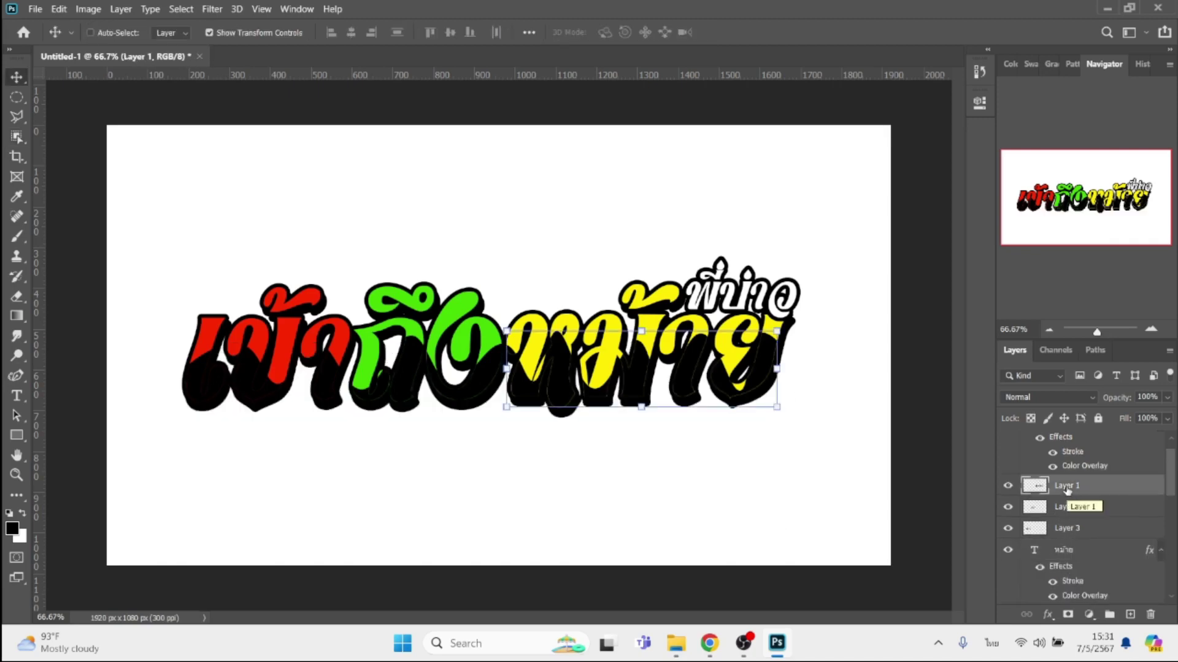
click(1053, 611)
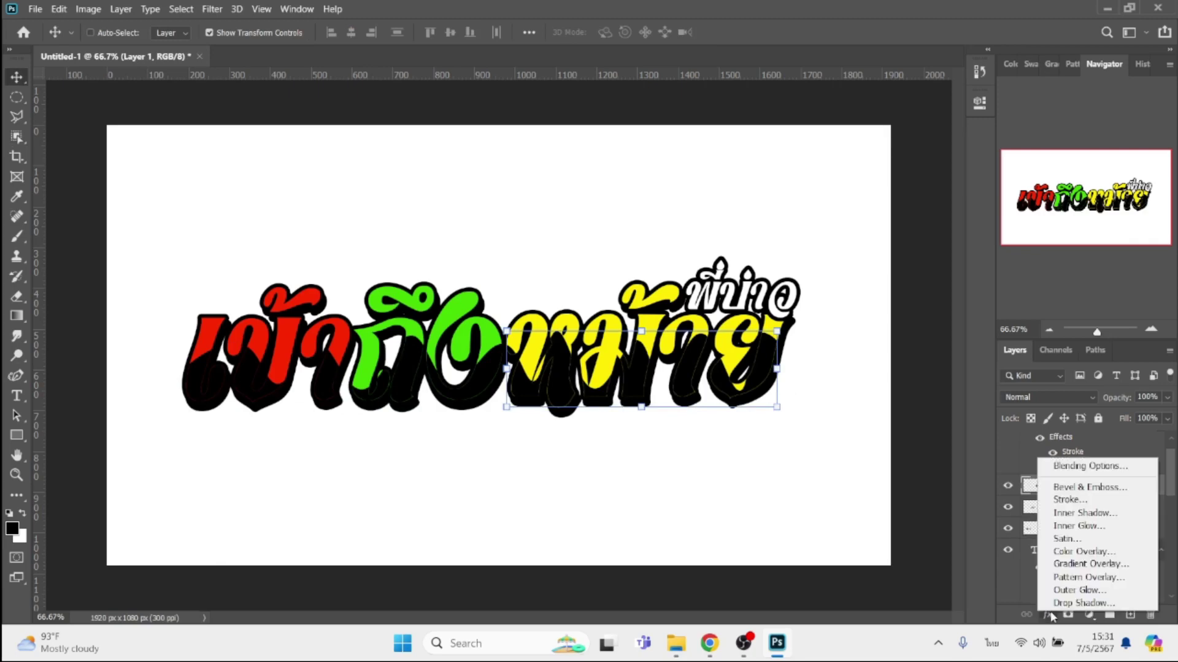
click(1087, 501)
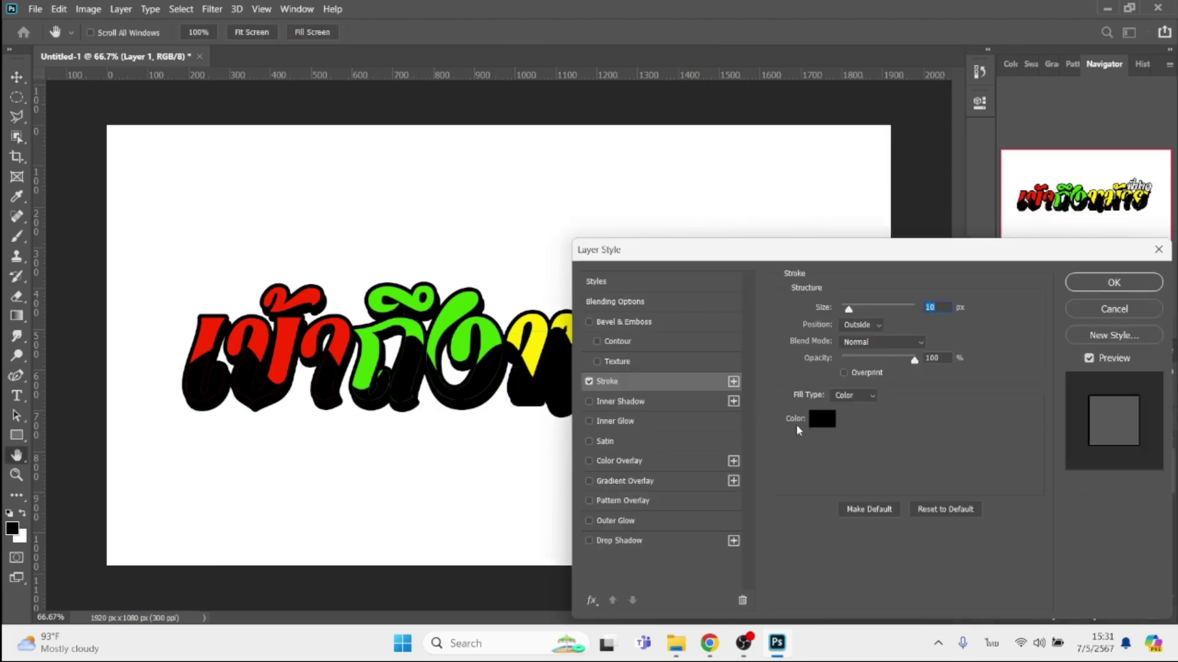
click(872, 326)
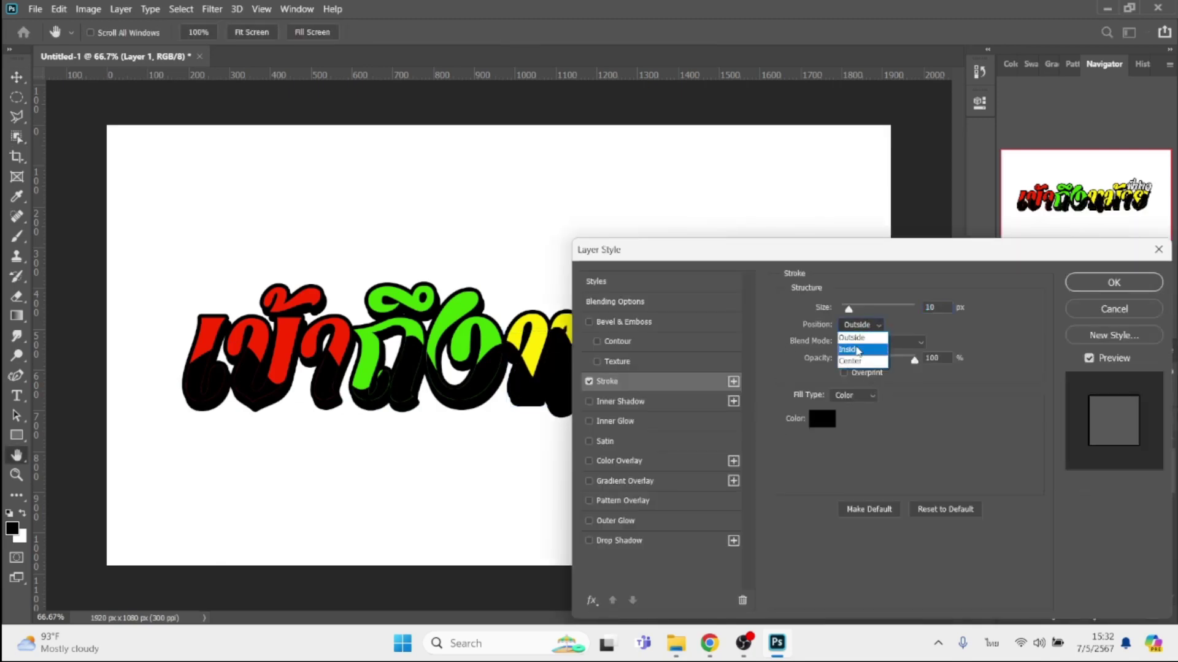
click(850, 349)
click(828, 423)
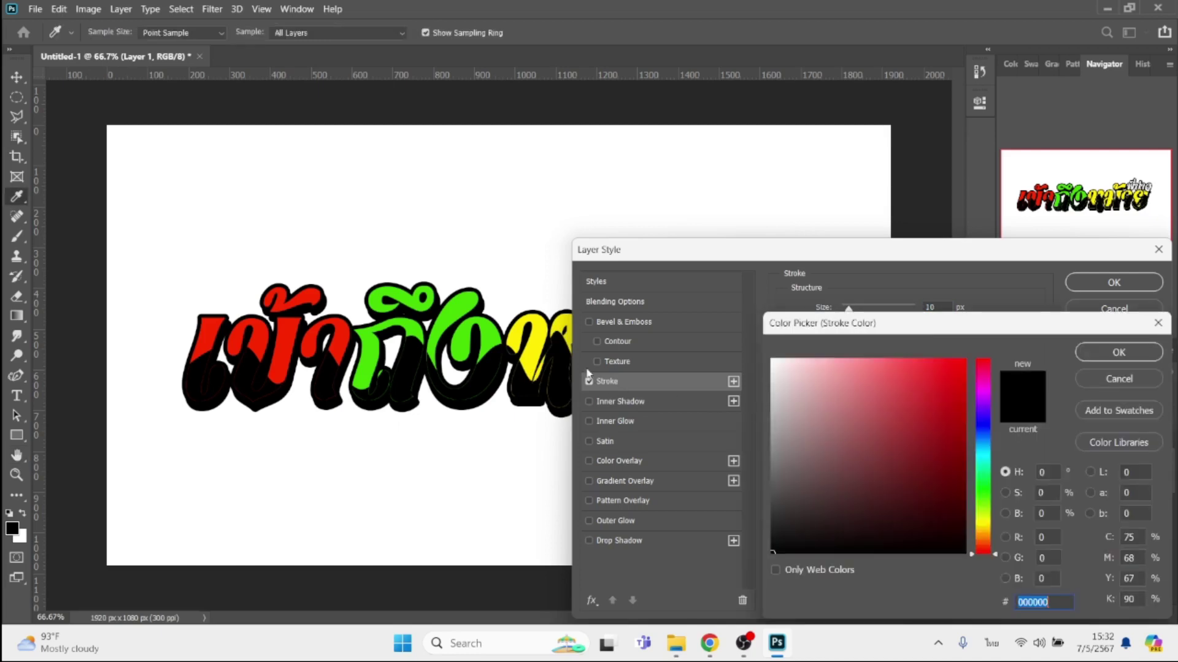
click(538, 347)
key(Return)
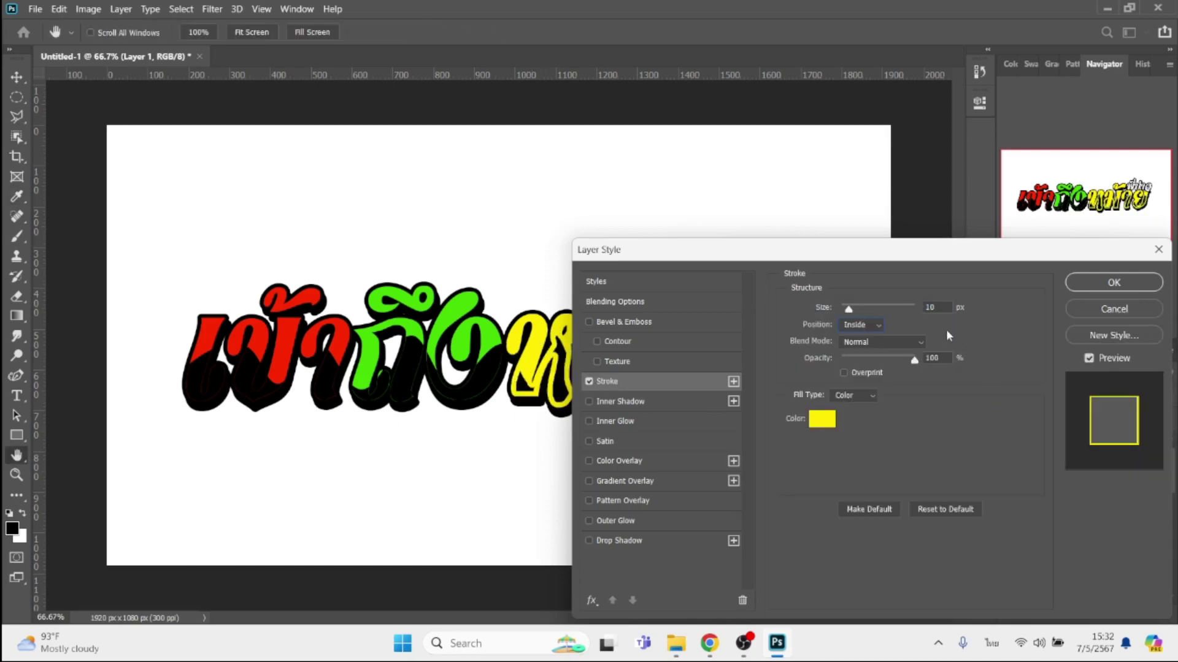
- Add an orange #fbad05 Color Overlay to Layer 1 and apply the style
scroll(943, 308, down, 4)
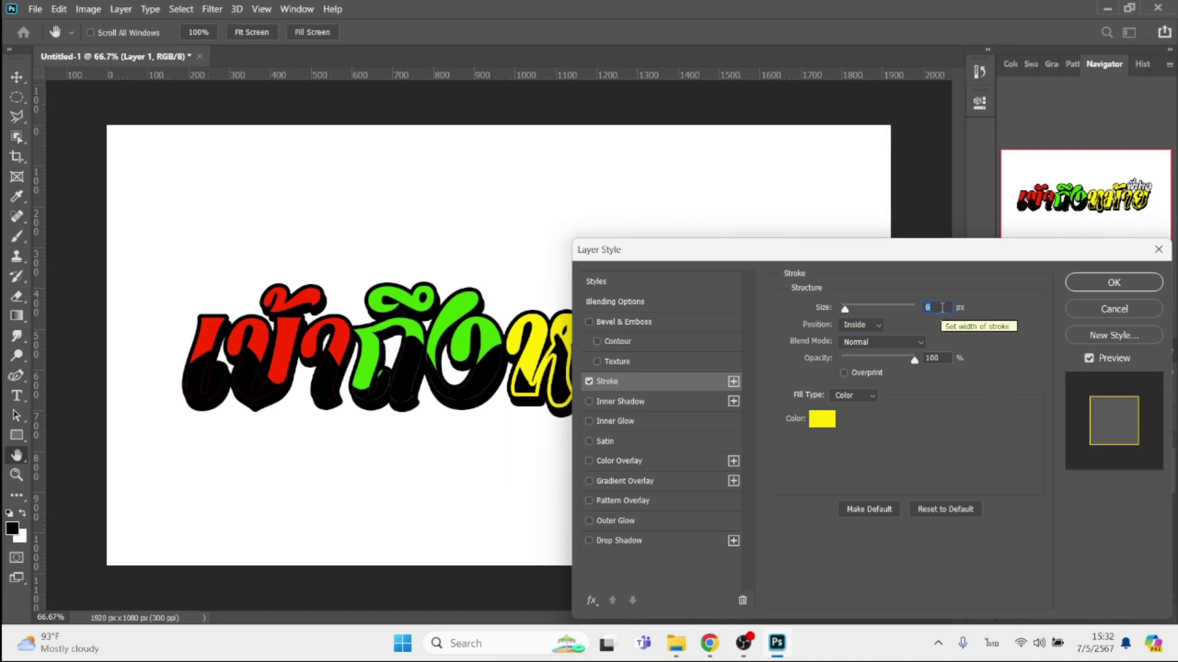
scroll(942, 307, down, 1)
scroll(944, 307, down, 1)
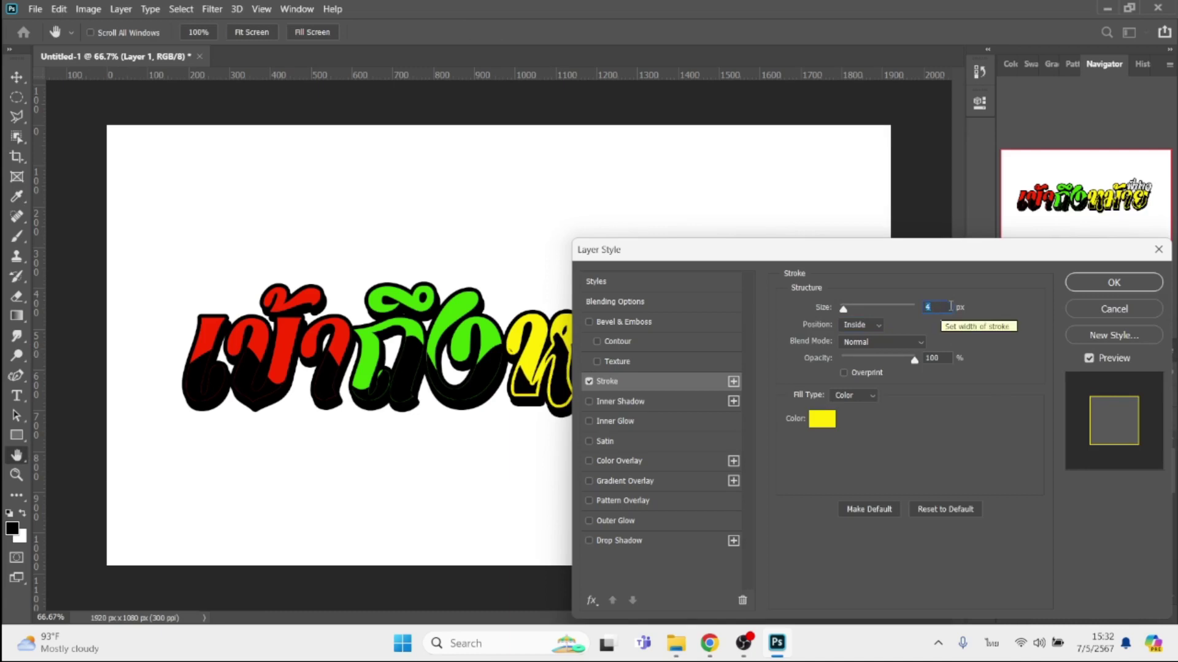
click(664, 461)
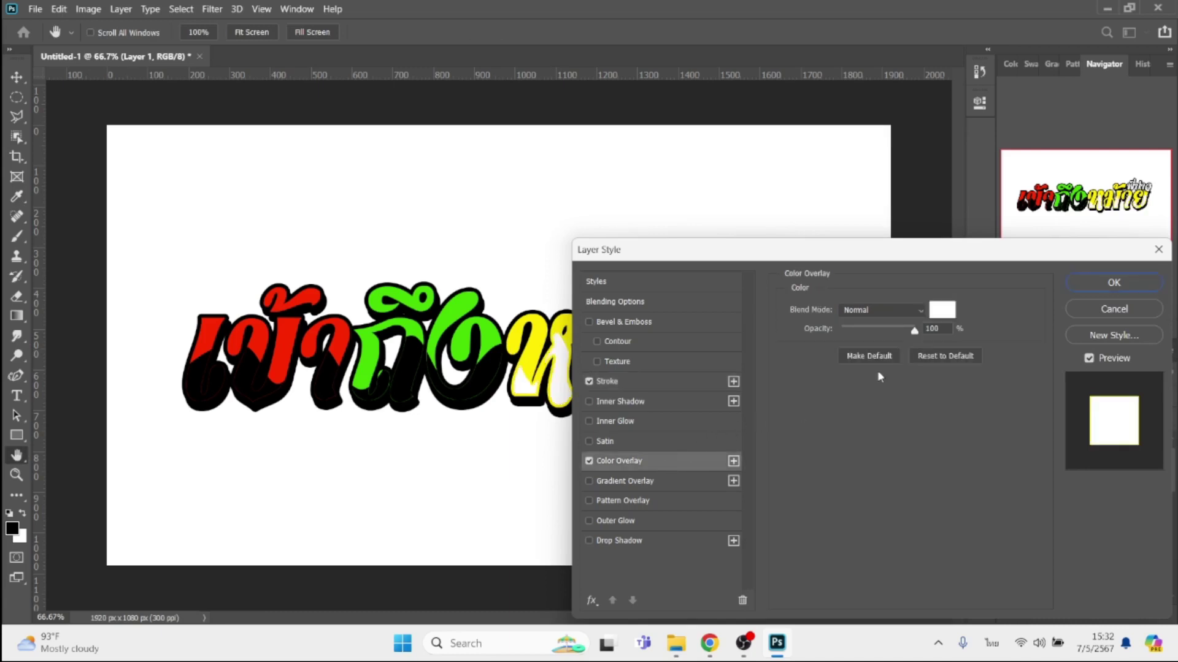
click(948, 315)
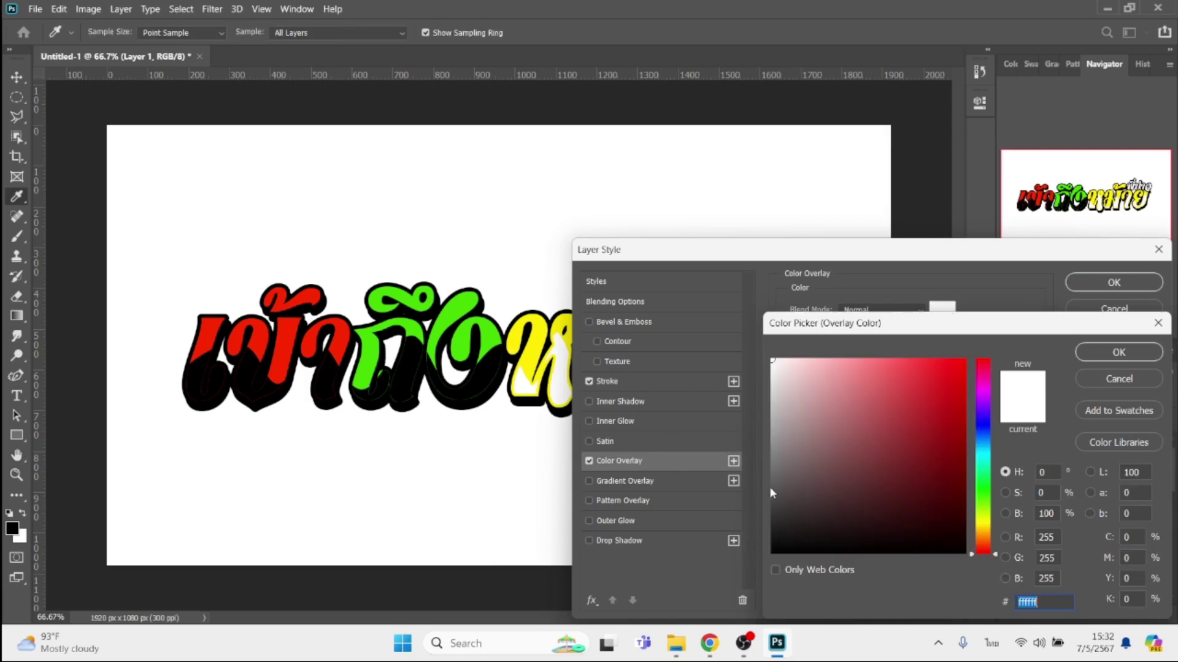
drag(988, 536, 985, 531)
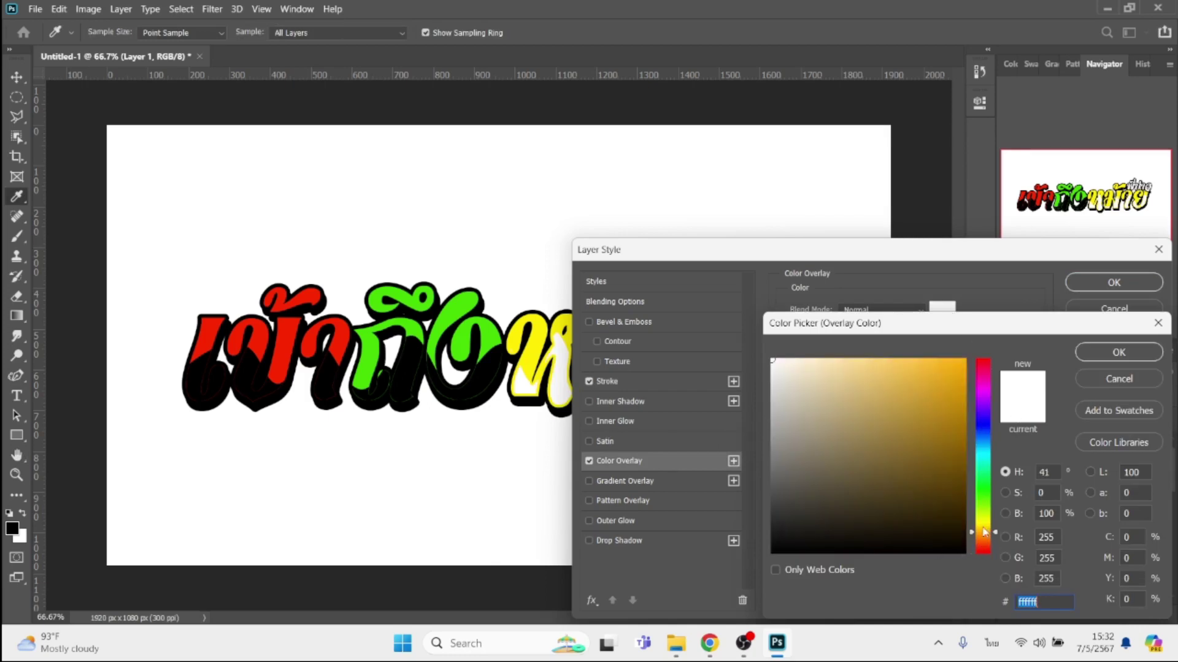
click(963, 361)
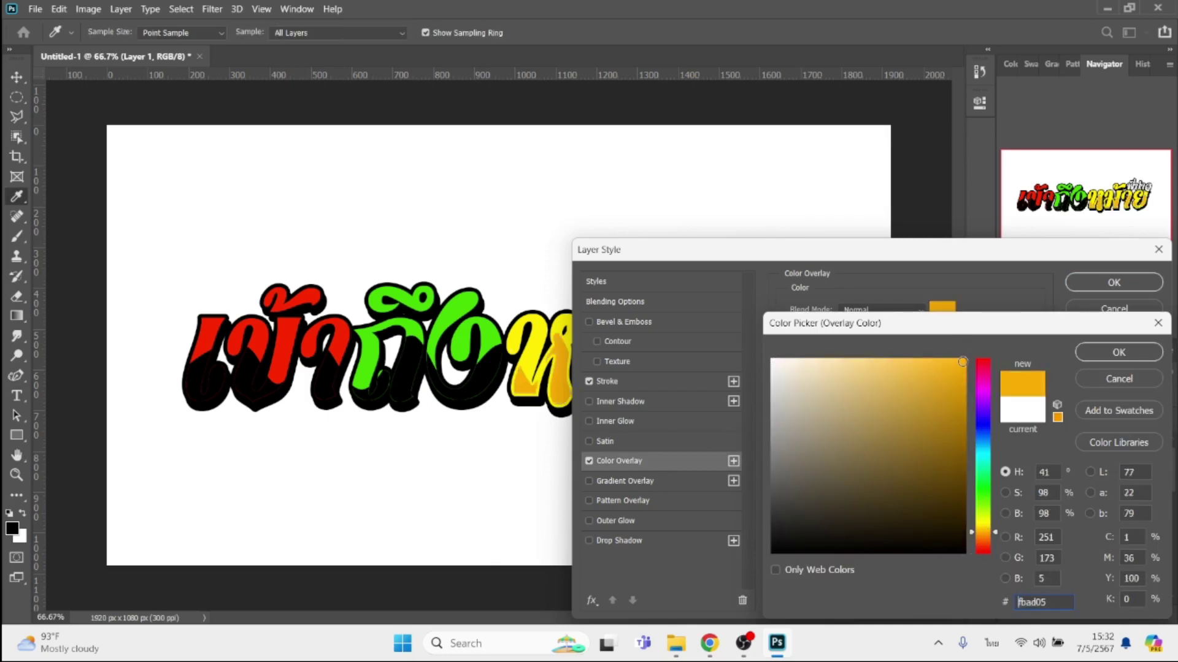
key(Return)
key(Return)
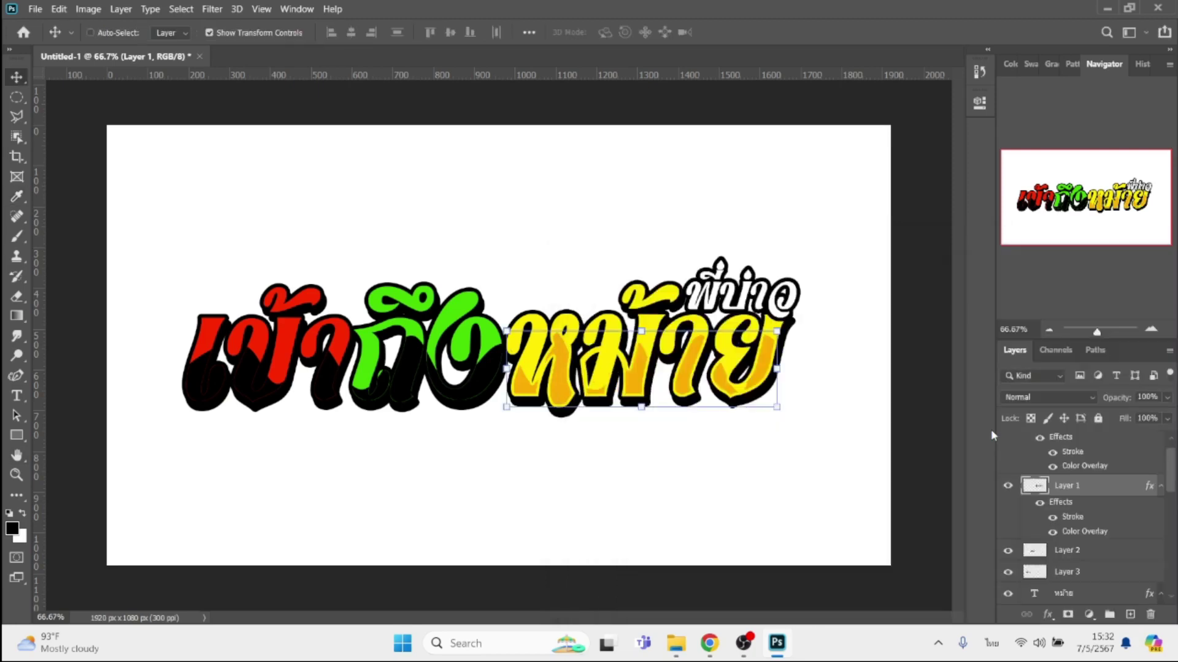
- Give Layer 2 a bright green #44d404 Stroke sampled from the green letters
click(1083, 558)
click(1048, 614)
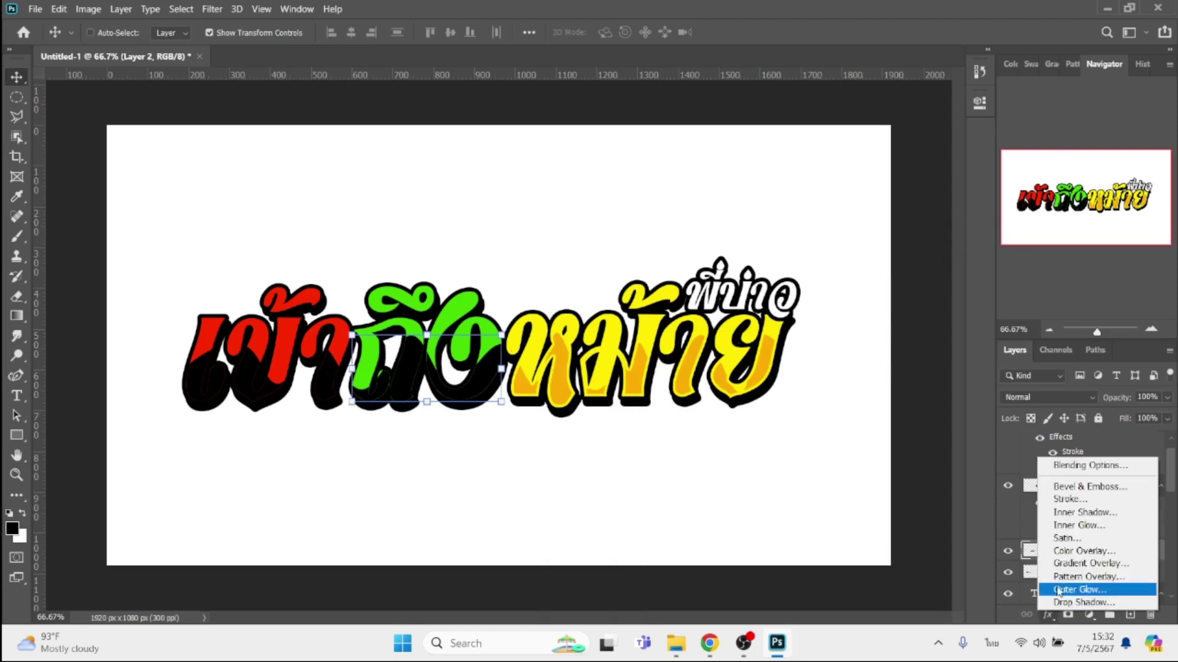
click(1077, 501)
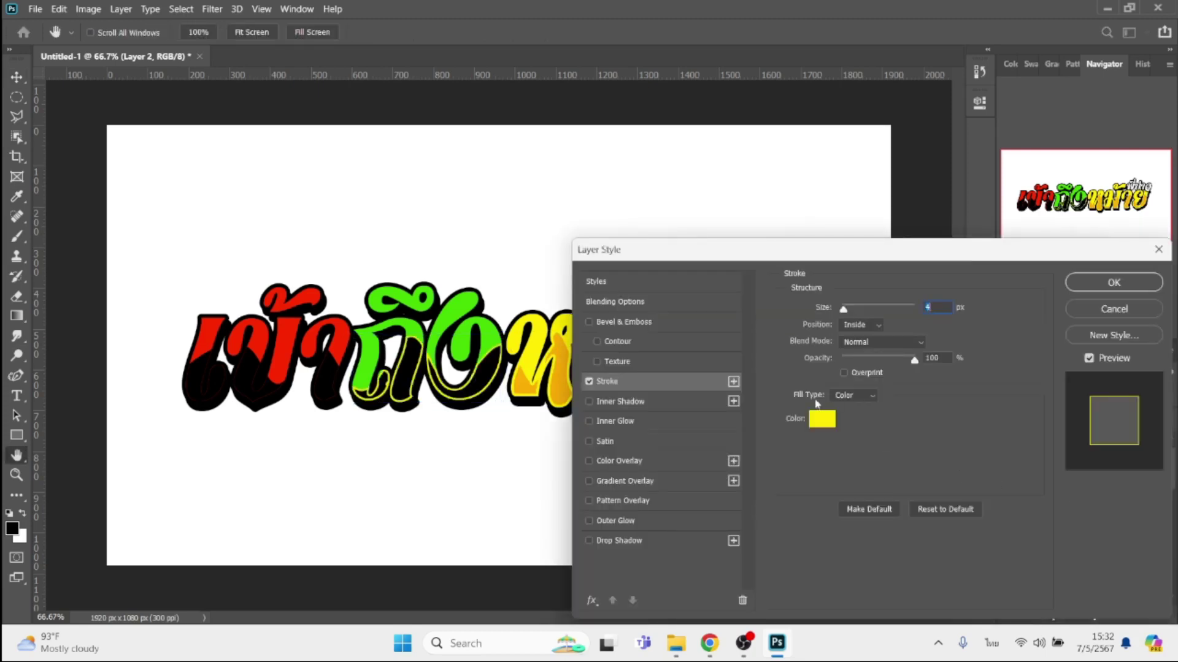
click(824, 423)
click(491, 329)
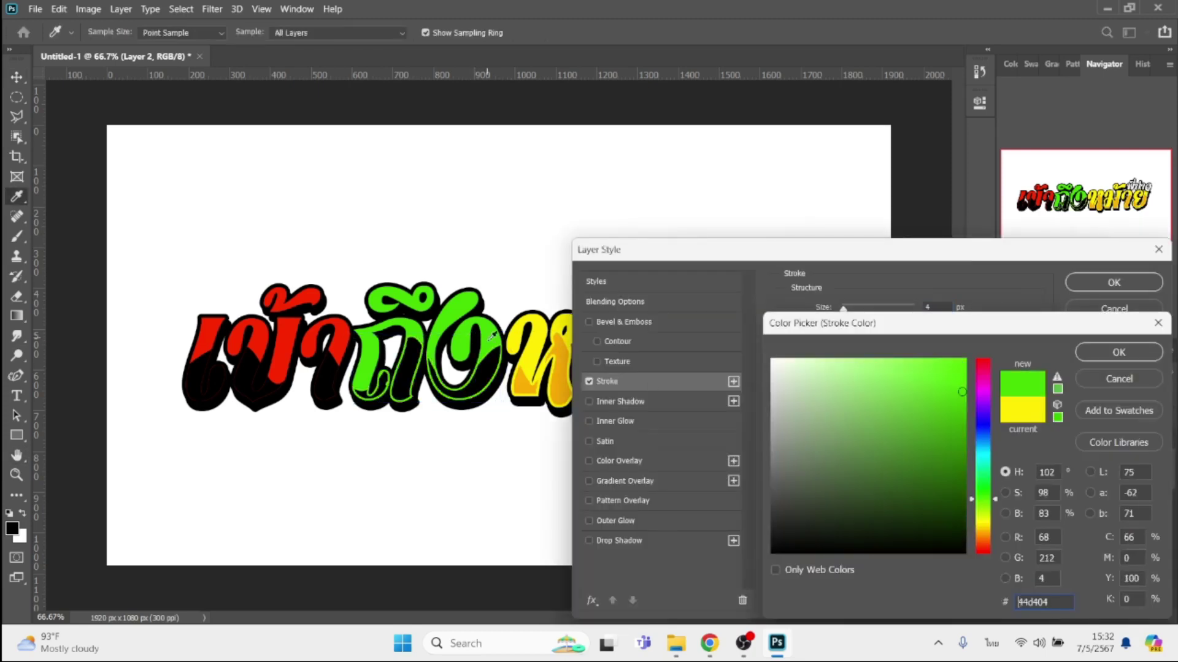
key(Return)
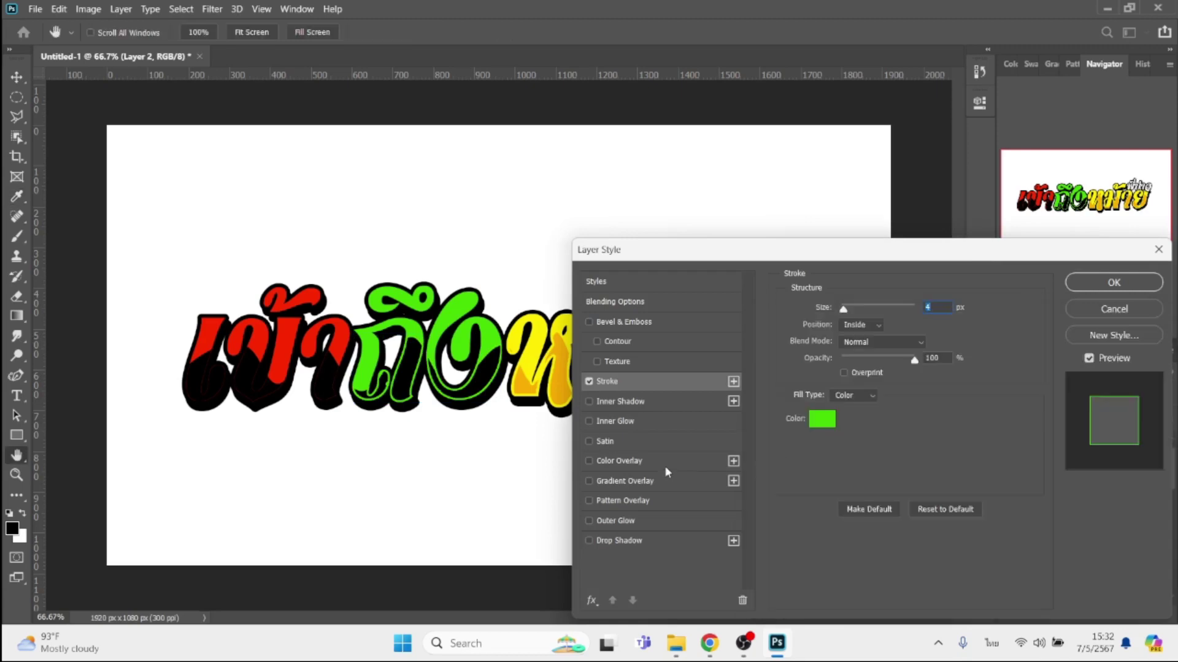
- Add a dark green #297f02 Color Overlay to Layer 2 and apply the style
click(667, 472)
click(942, 309)
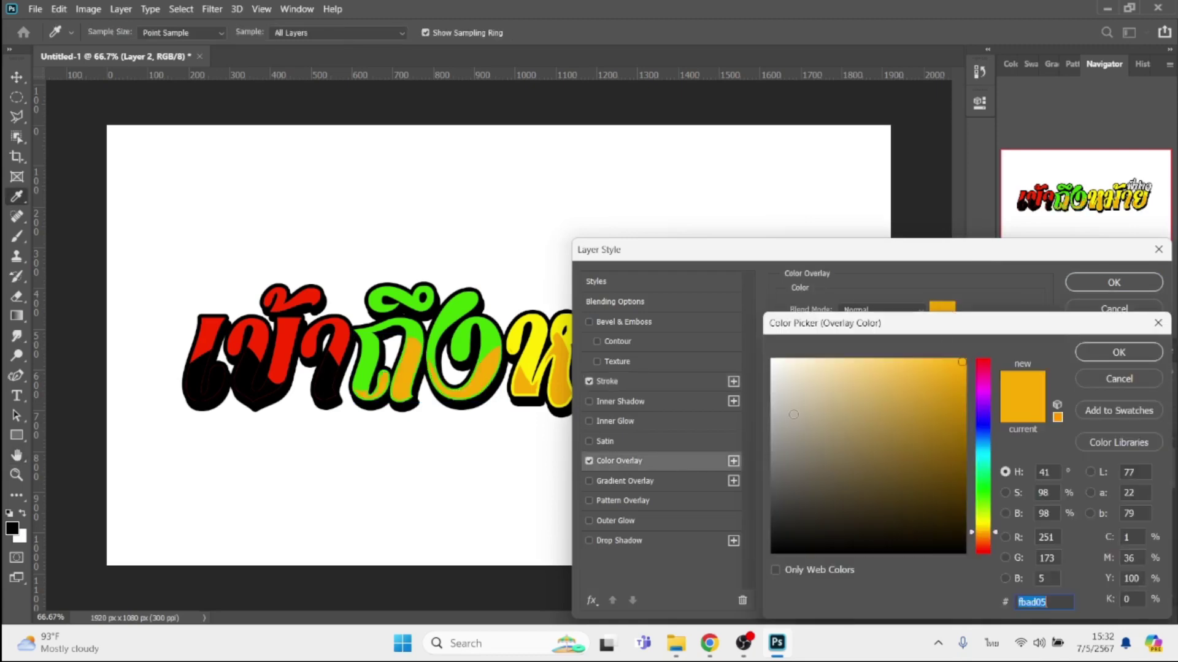
click(496, 348)
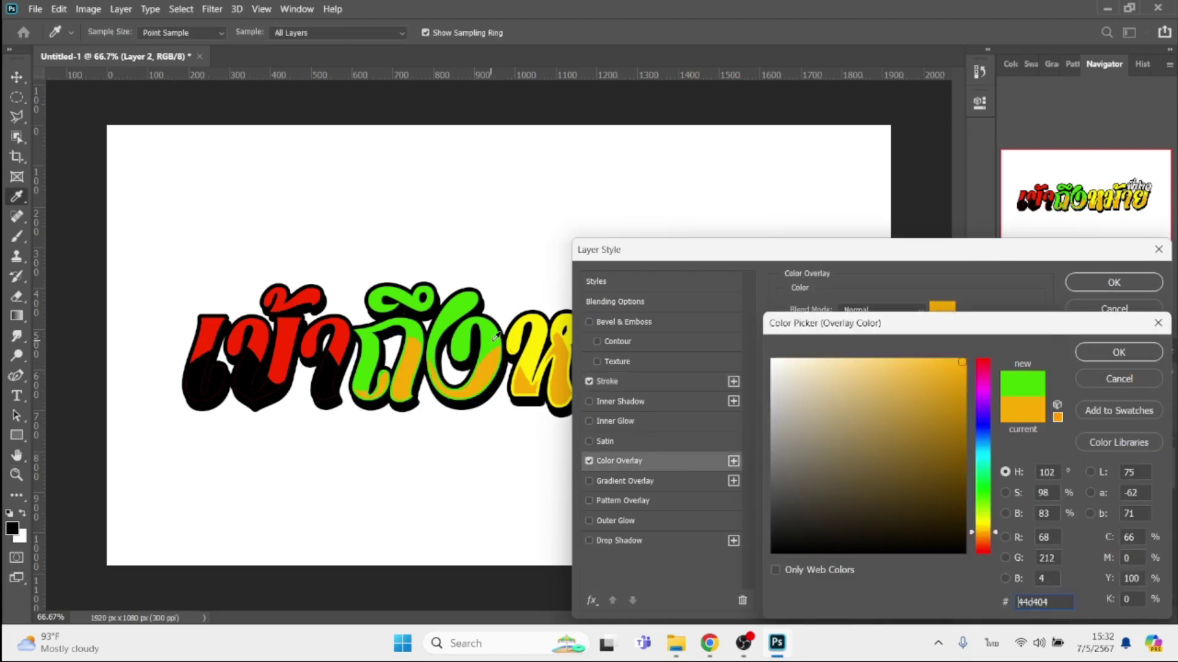
click(963, 456)
key(Return)
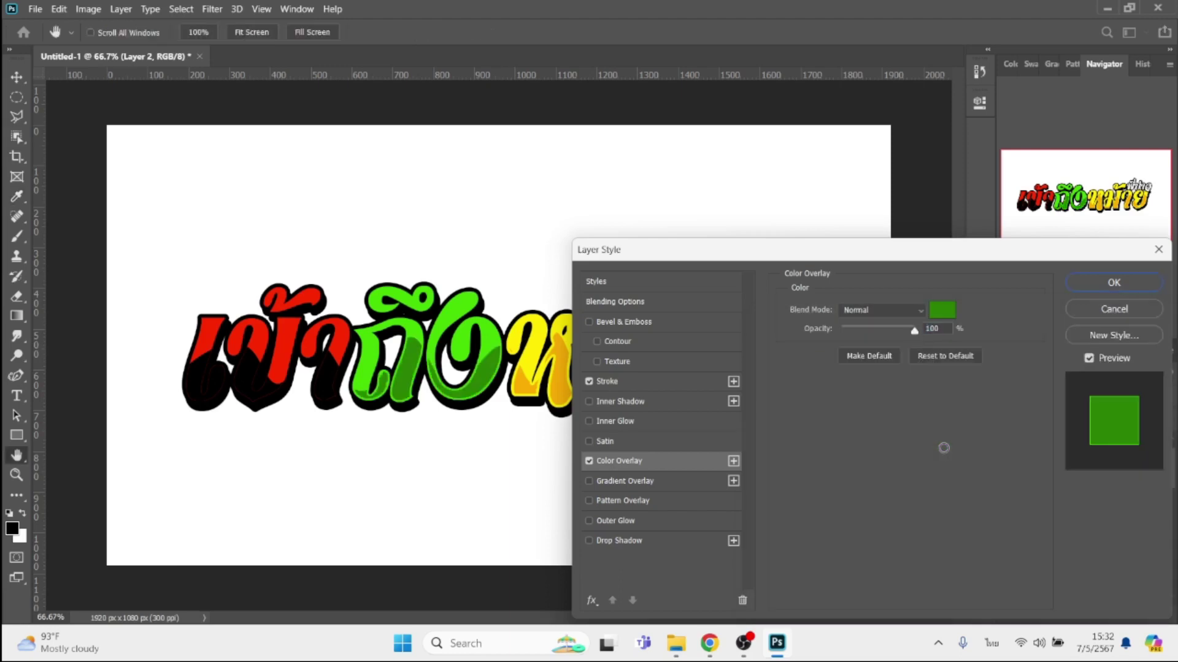
key(Return)
key(v)
scroll(1109, 559, up, 3)
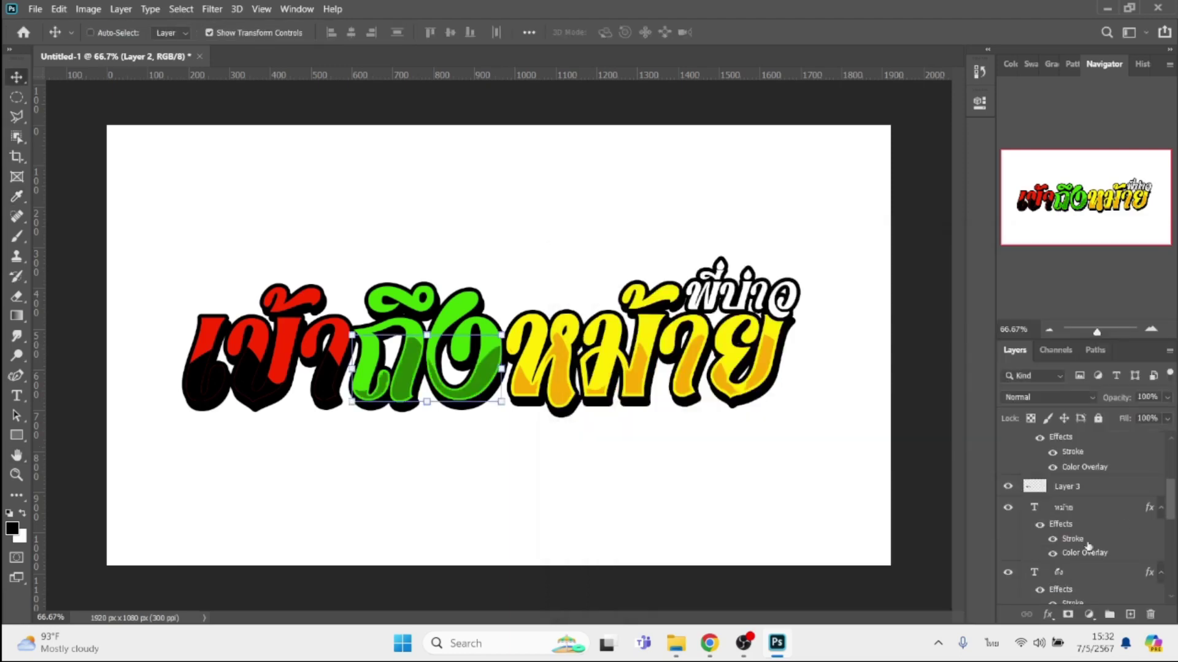
- Give Layer 3 a red fc2a00 Stroke sampled from the red lettering
click(1095, 487)
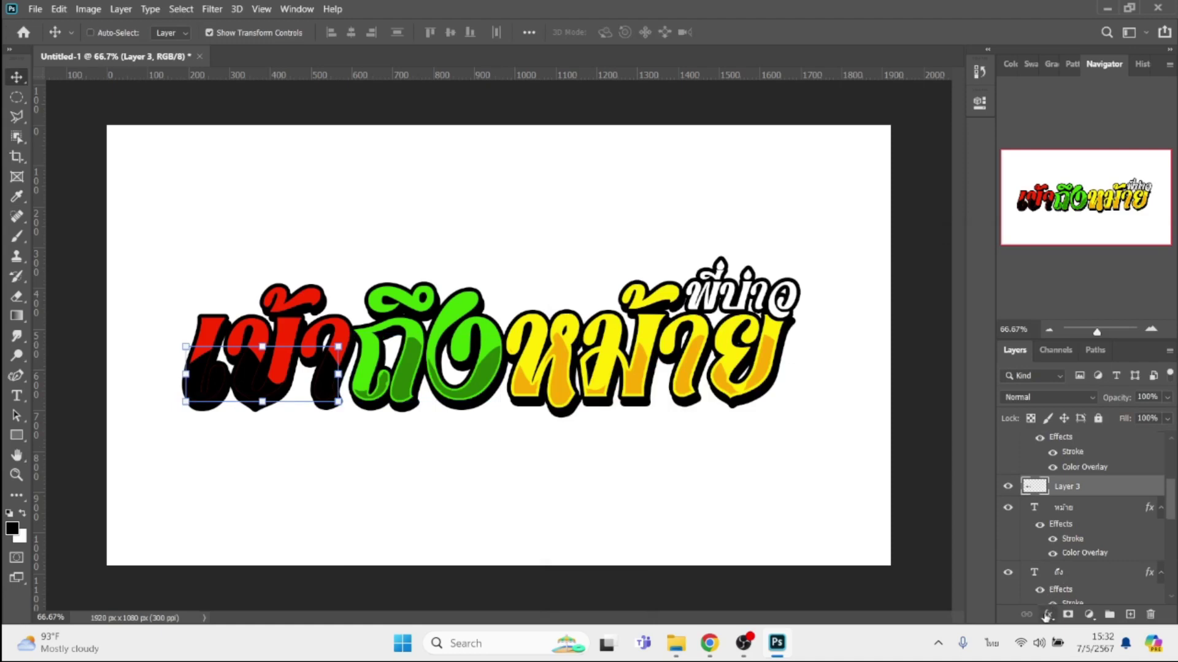
click(1048, 615)
click(1080, 503)
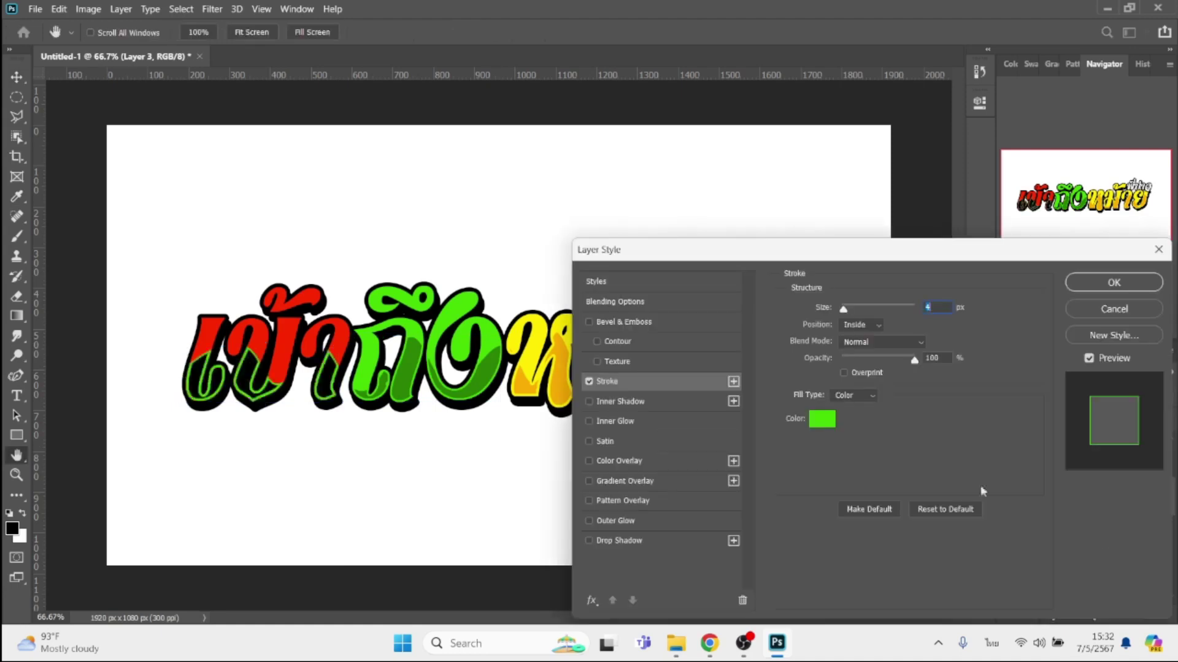
click(821, 419)
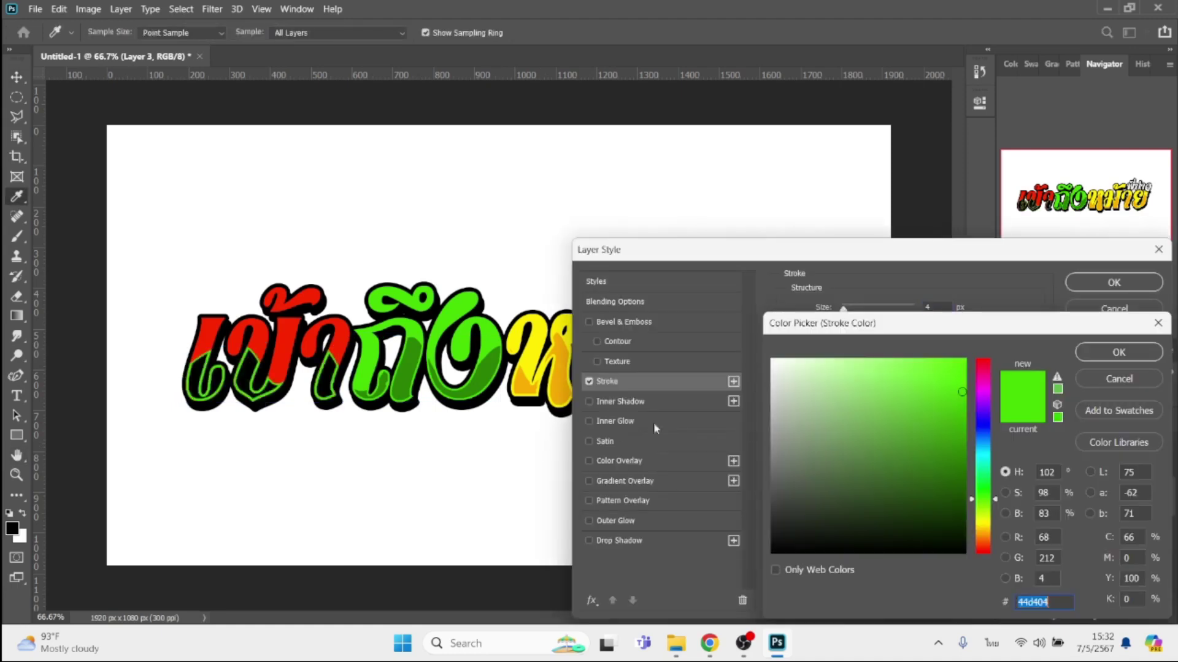
click(336, 344)
key(Return)
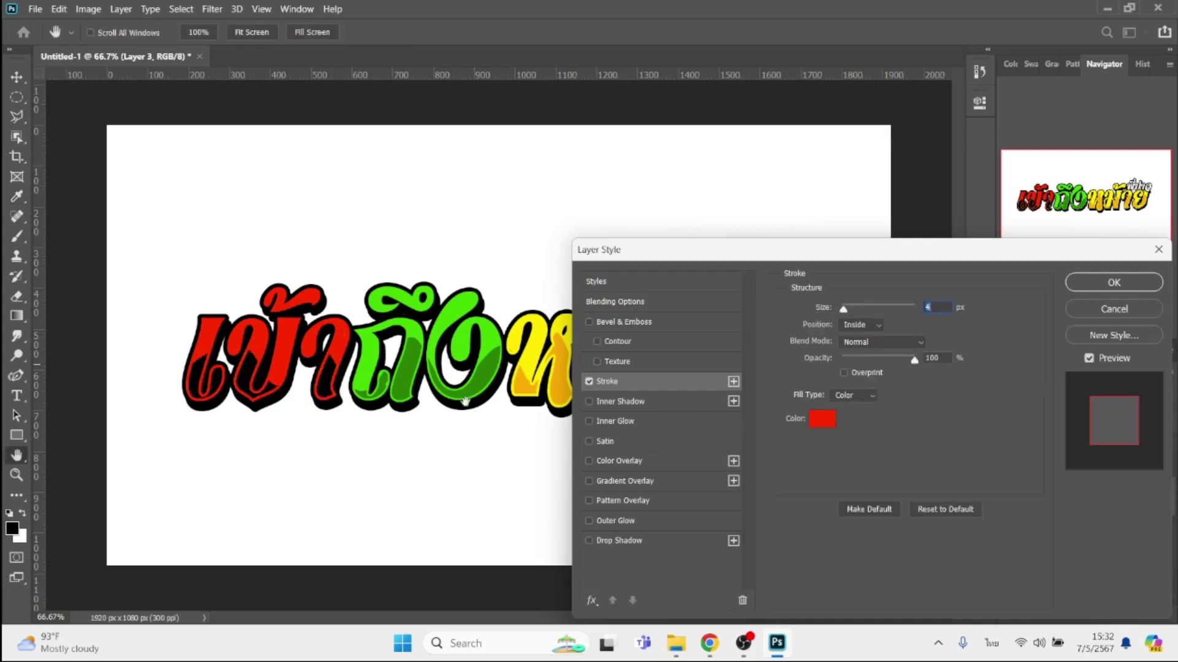
- Add a bright yellow fcd604 Color Overlay to Layer 3 and apply it
click(634, 464)
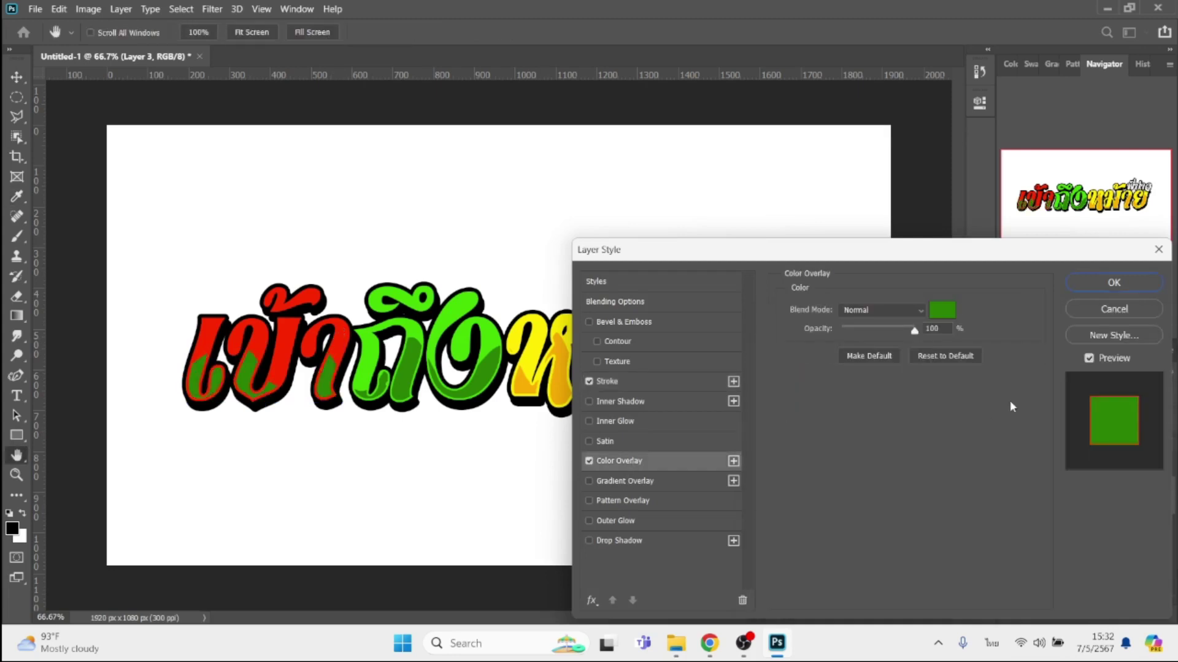
click(943, 311)
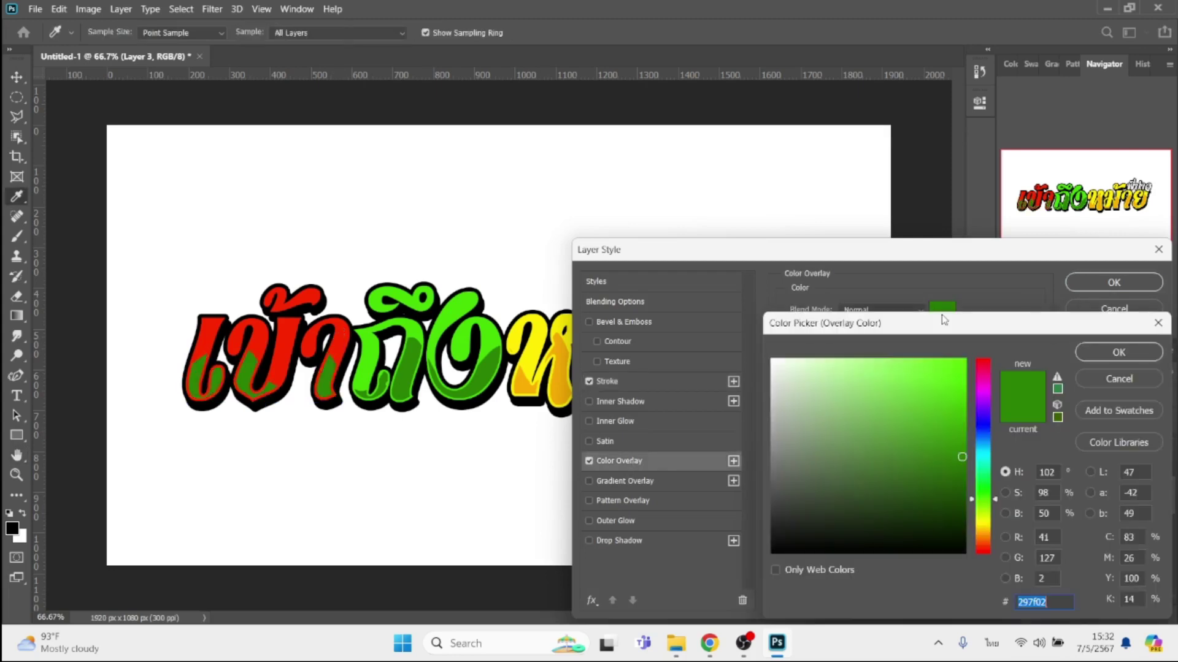
click(984, 527)
click(966, 377)
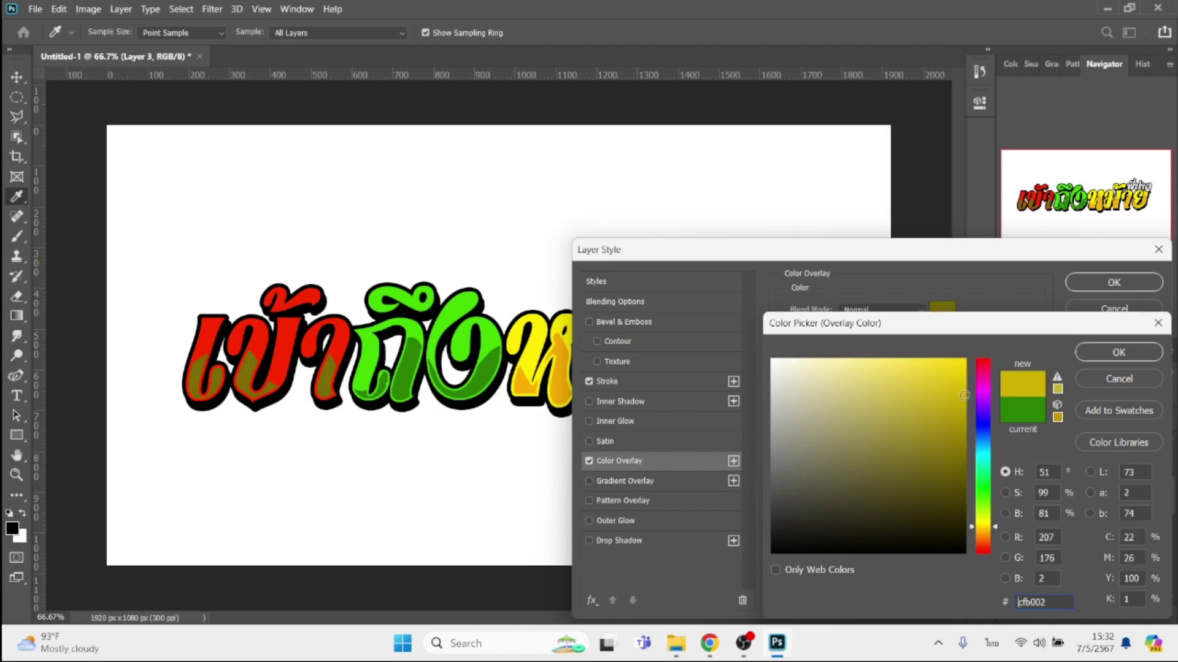
click(966, 378)
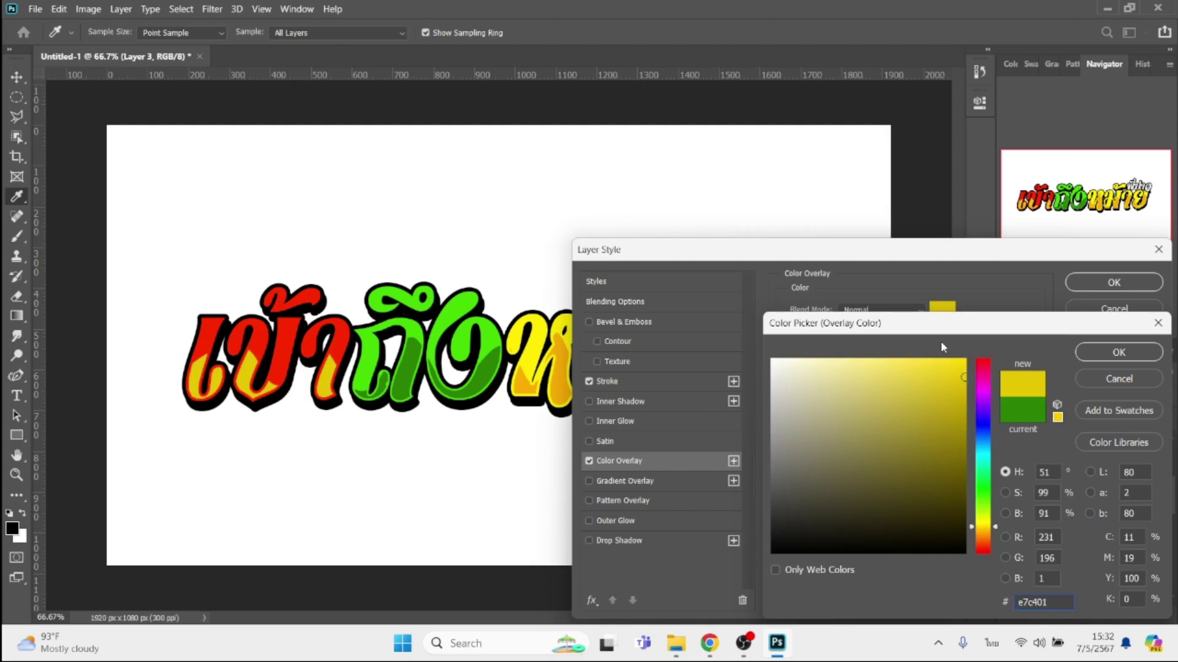
click(964, 362)
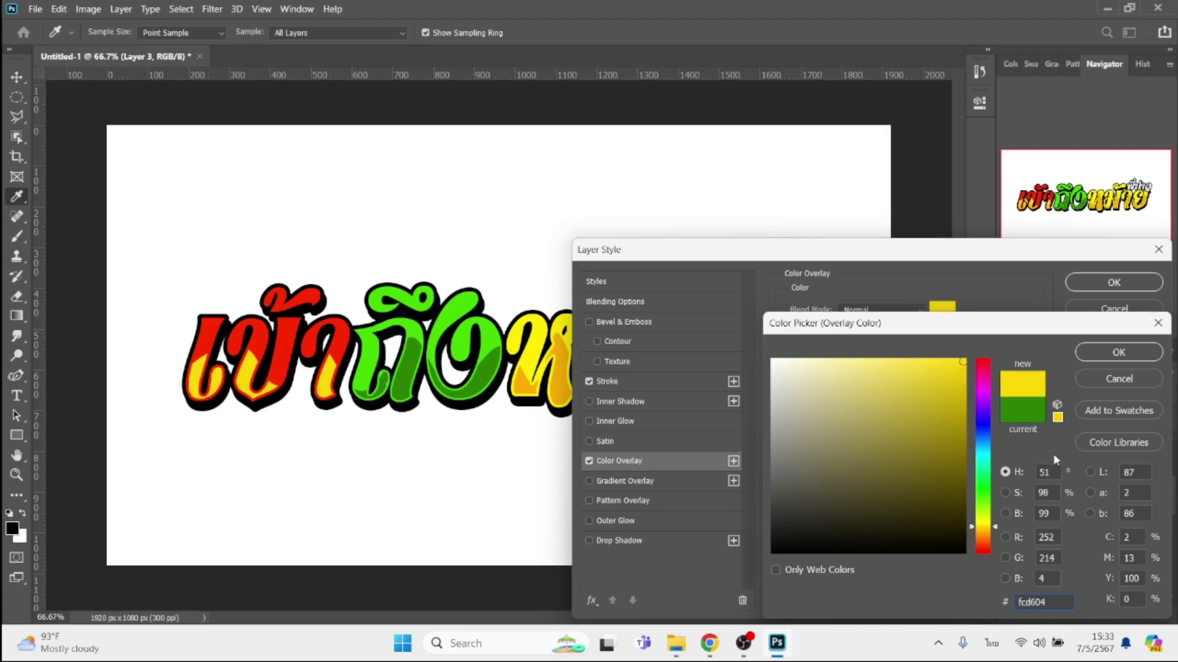
click(772, 553)
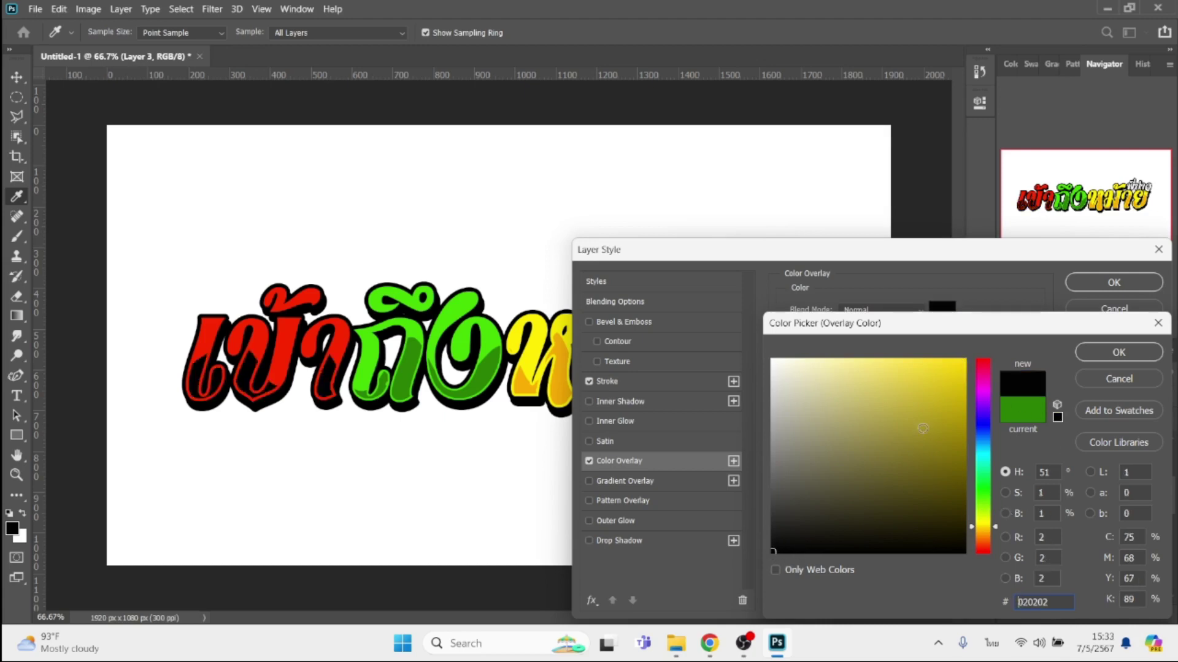
click(964, 361)
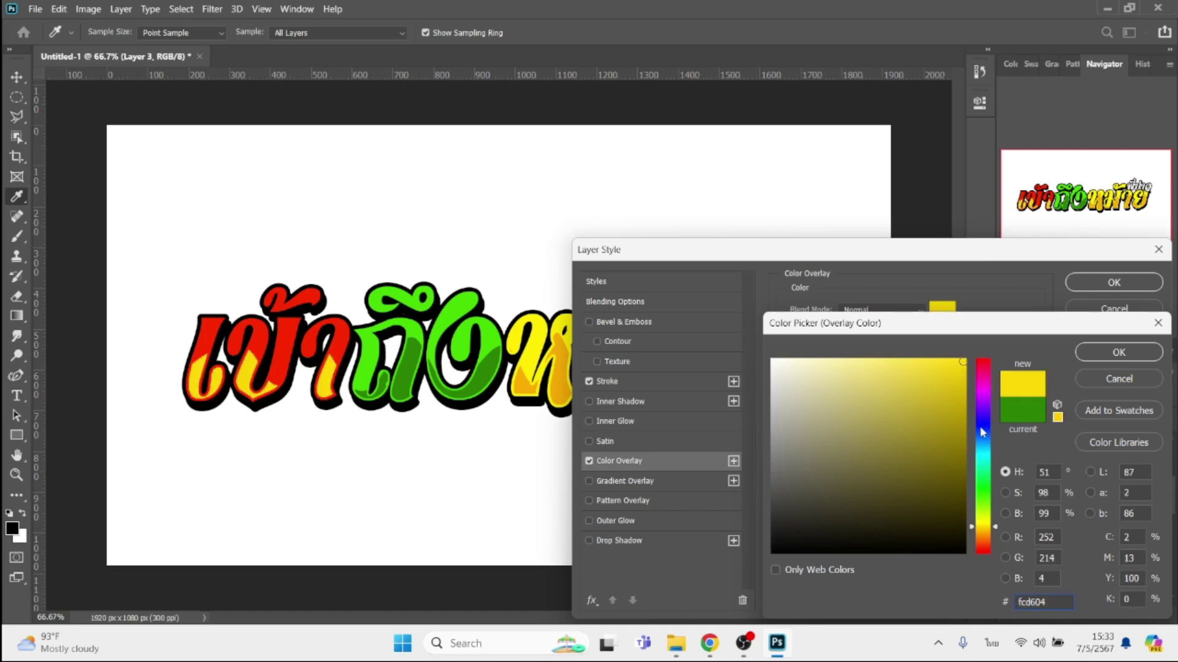
key(Return)
key(Return)
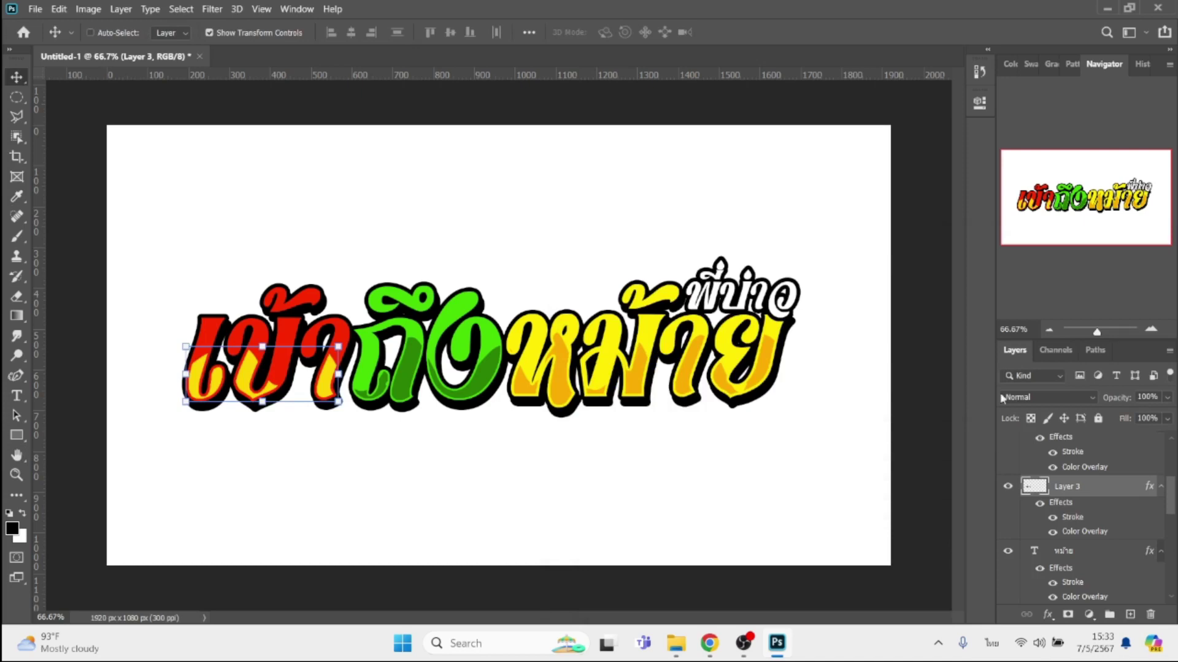
- Select the white background Layer 0 and bring up File Explorer
scroll(1109, 506, down, 3)
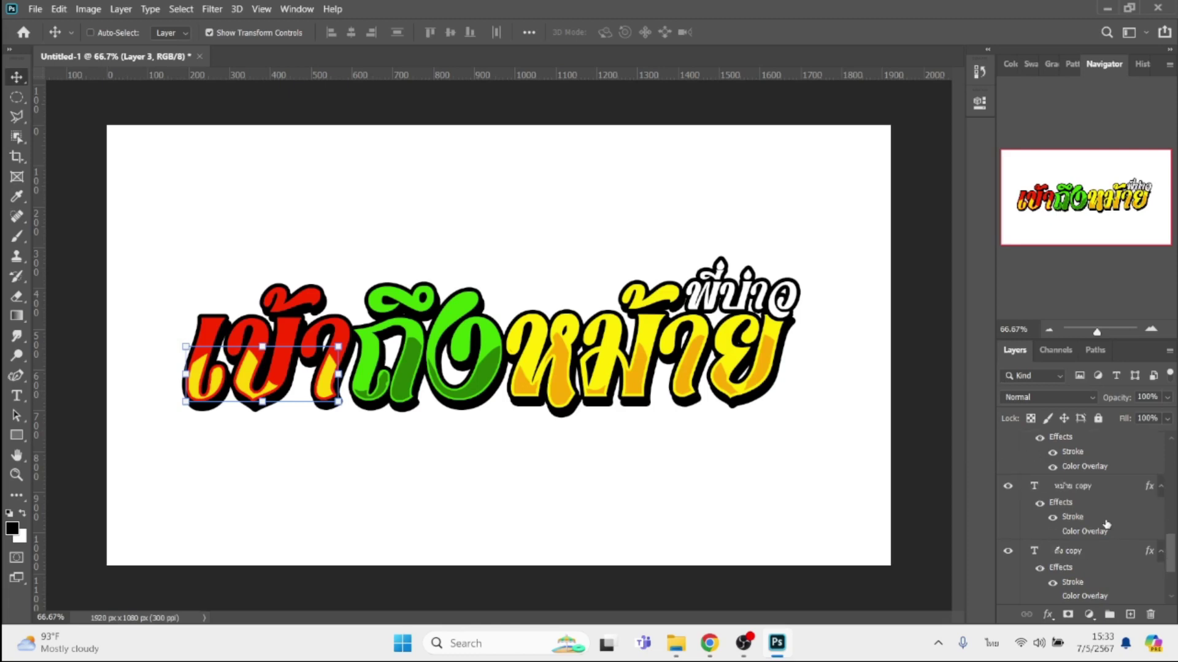
scroll(1104, 523, down, 1)
click(1080, 598)
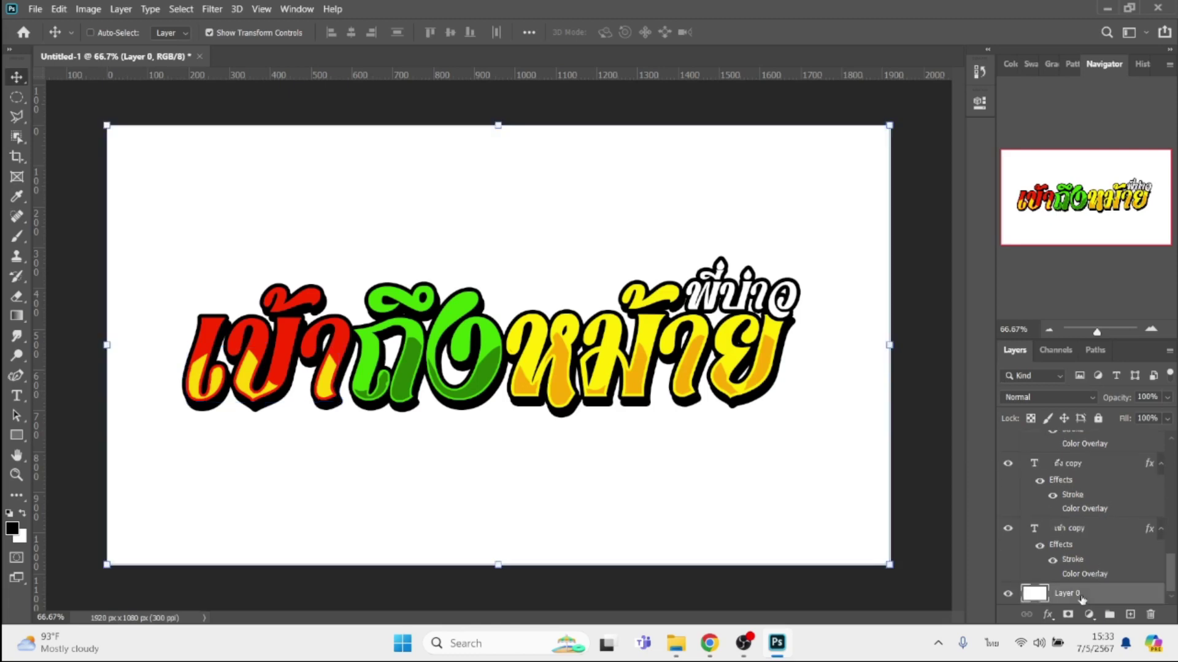
click(625, 538)
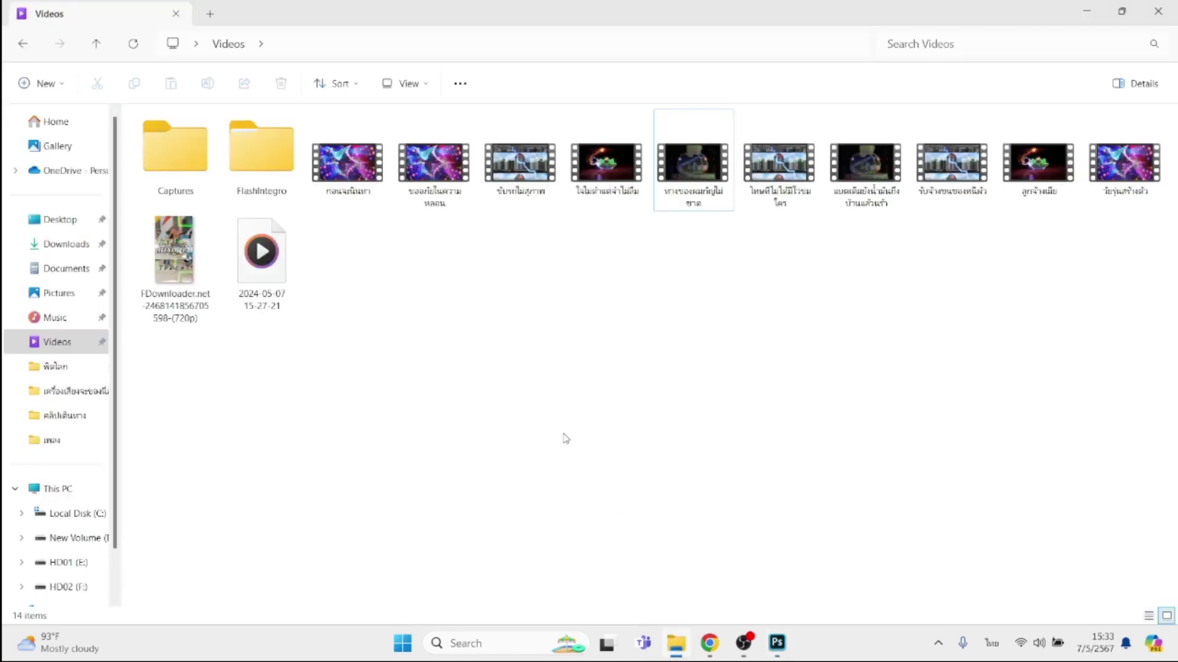
- Browse to D:\รูปภาพ\ดราฟ\drive-download-20210803T064816Z-001 and drag ดราฟแนบกระจก into Photoshop
key(alt+Left)
click(79, 539)
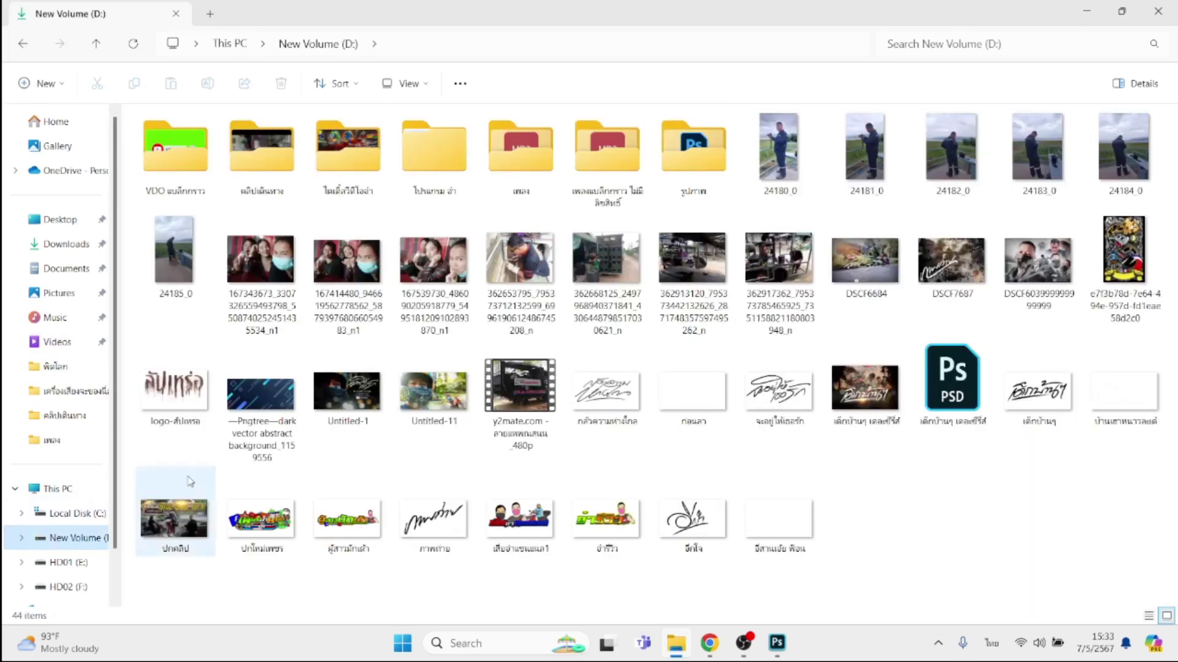
double_click(681, 165)
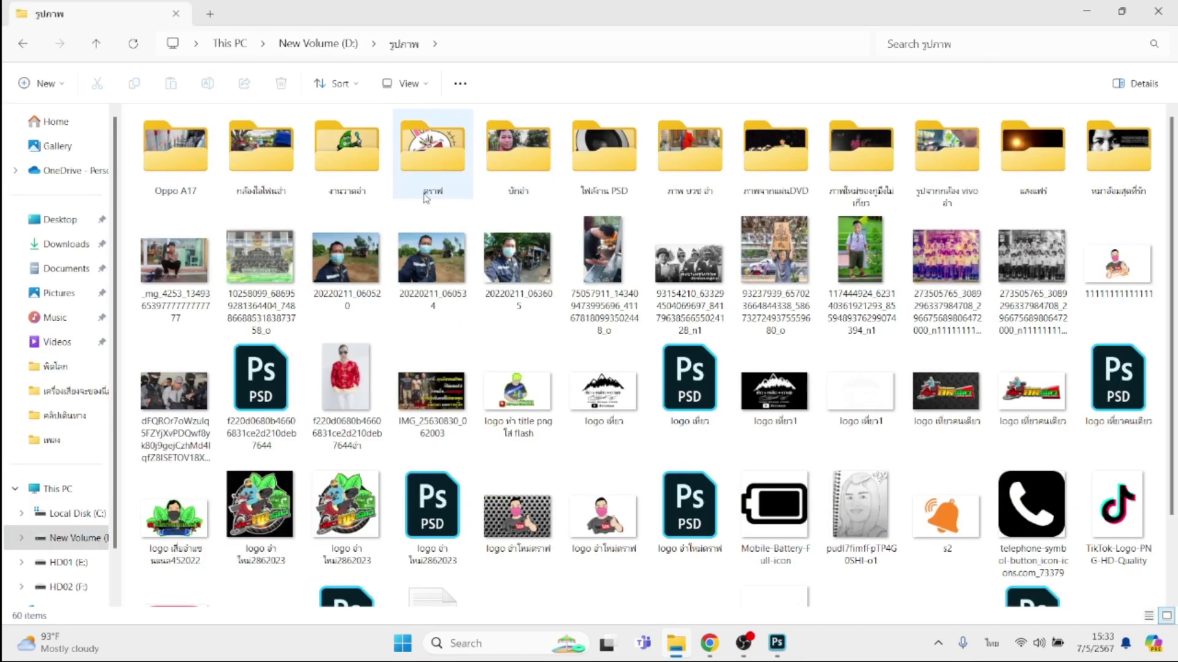
double_click(417, 175)
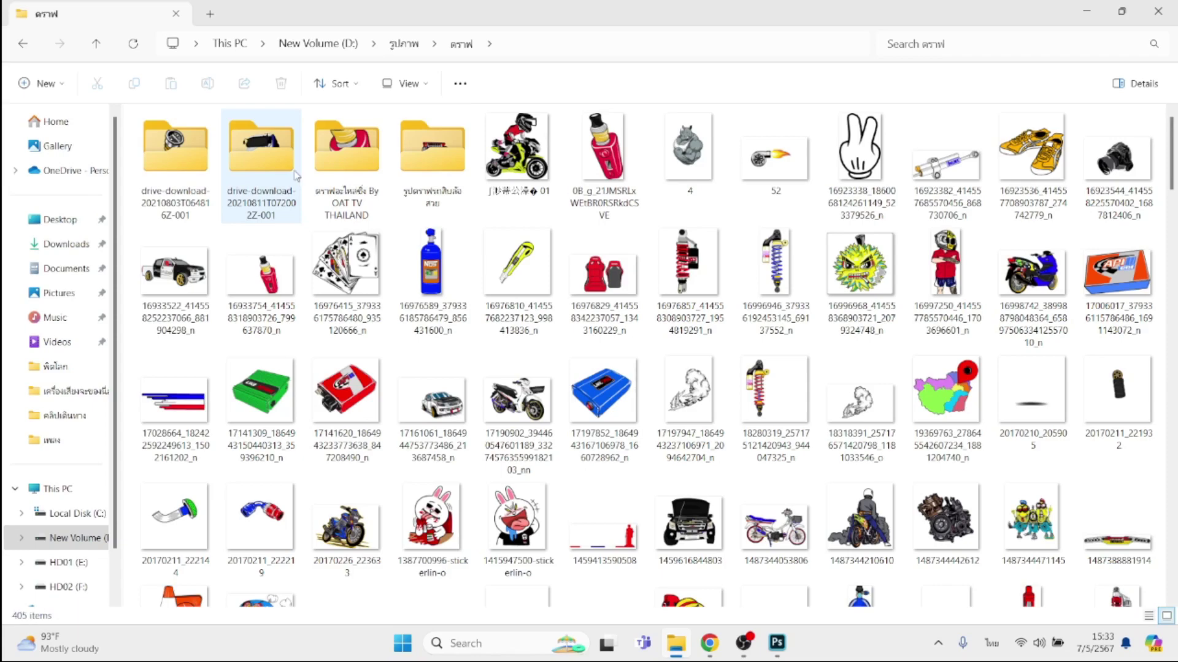
click(173, 188)
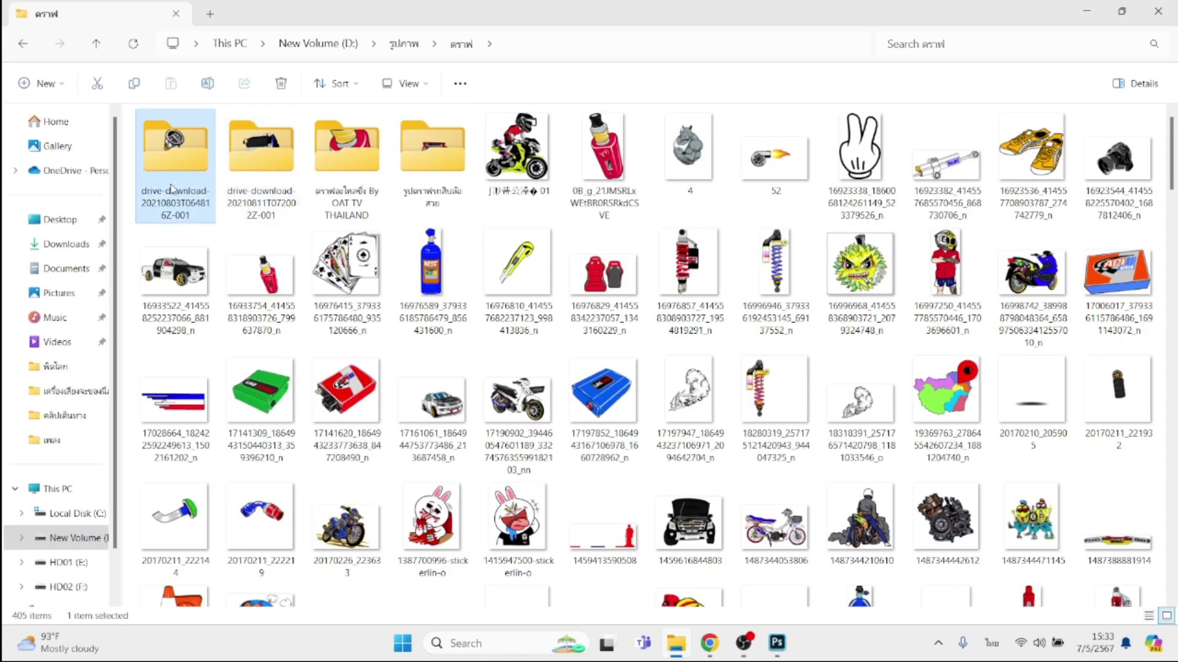
double_click(174, 188)
scroll(411, 419, down, 5)
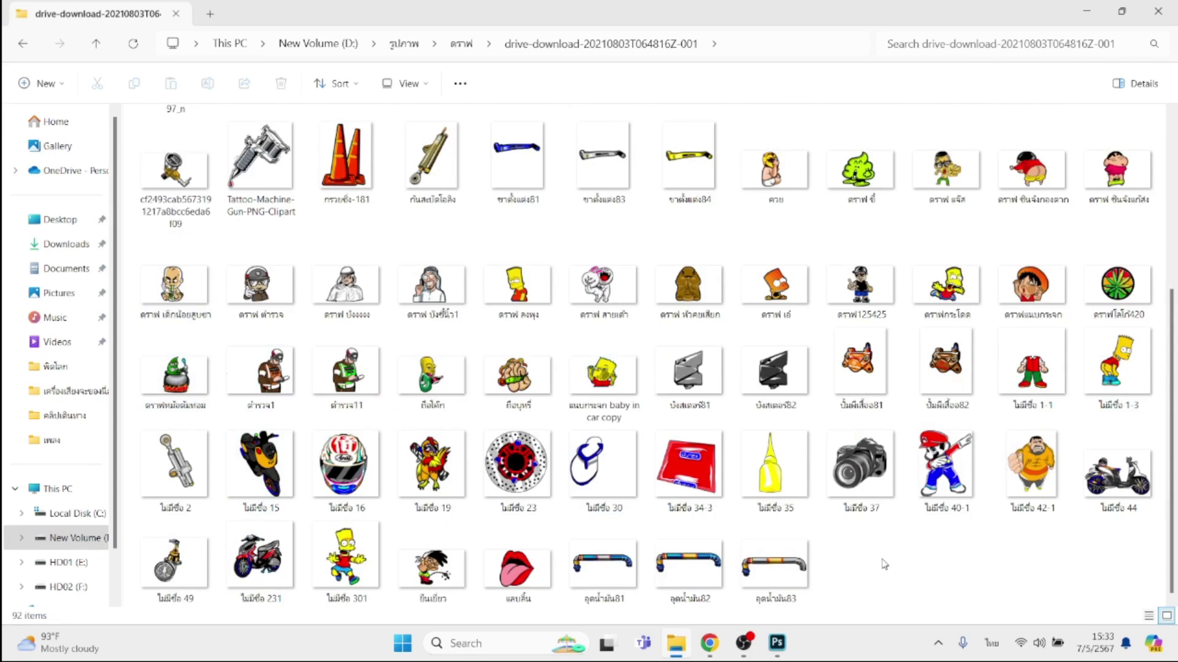
click(1026, 299)
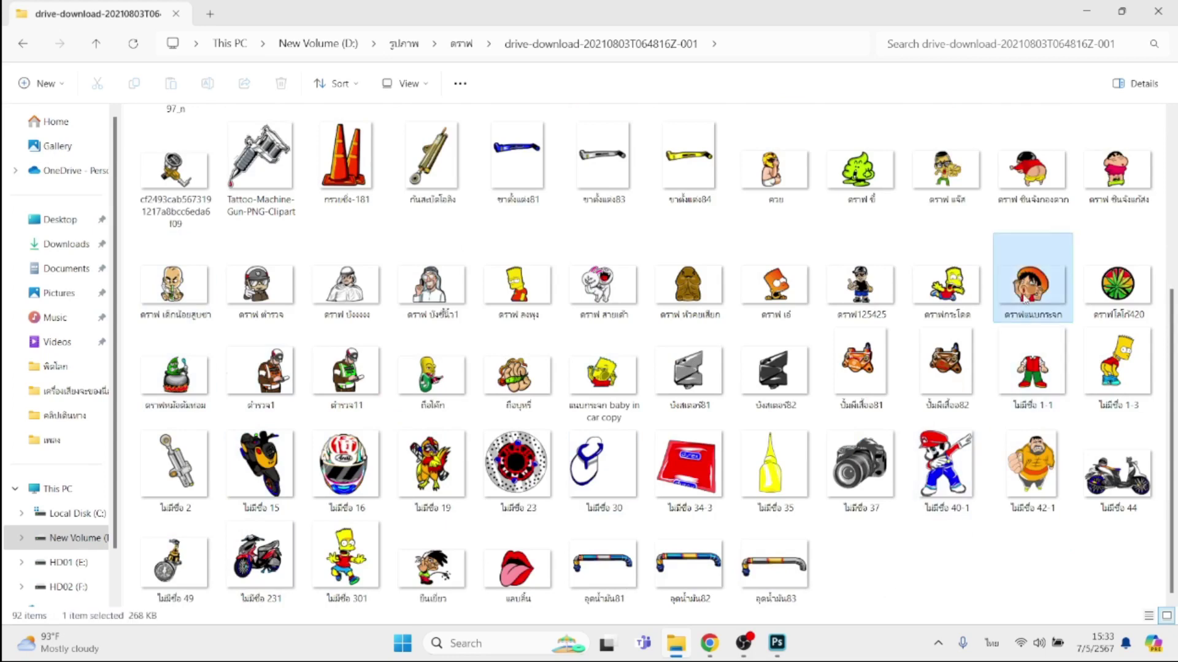
mouse_move(897, 456)
mouse_down()
mouse_move(783, 650)
mouse_move(735, 520)
mouse_up()
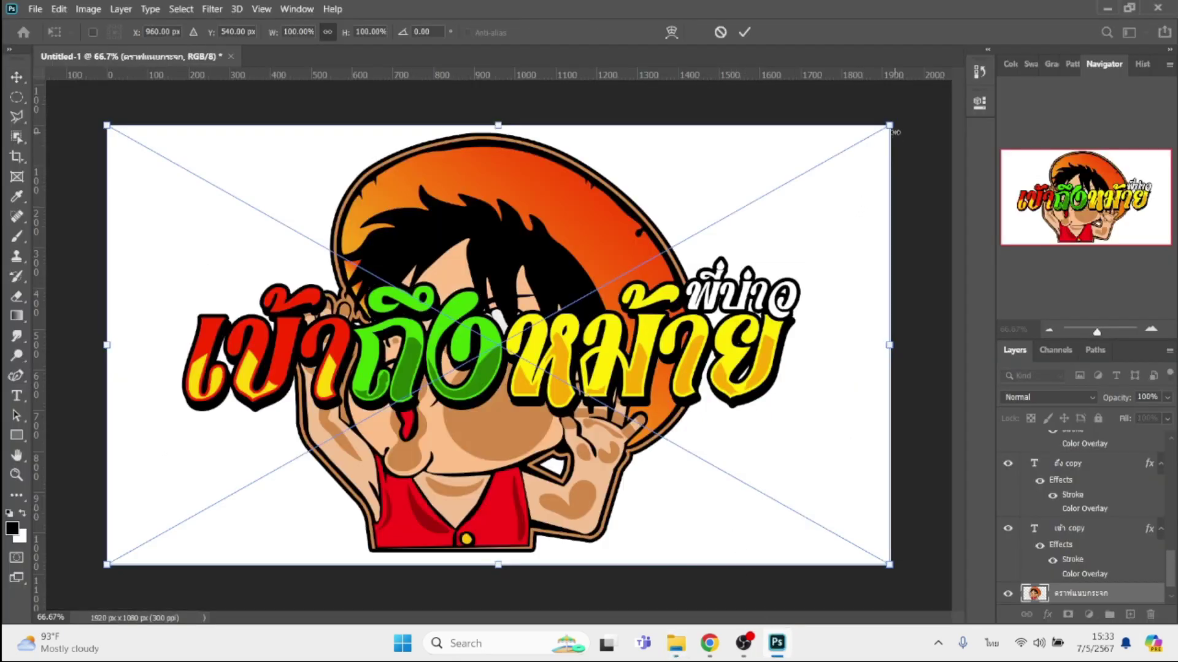
- Scale the placed character to 44.27% and commit it at the title's left end over เข้า
drag(887, 131, 395, 481)
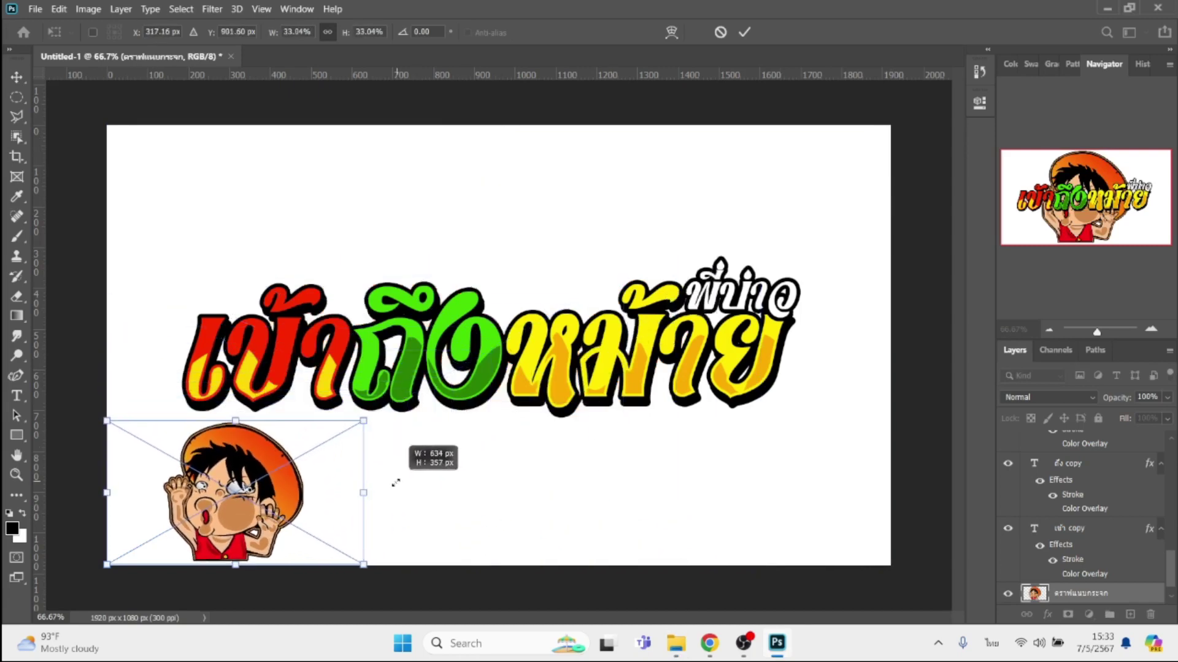
mouse_move(215, 527)
mouse_down()
mouse_move(831, 372)
mouse_move(135, 373)
mouse_move(809, 382)
mouse_up()
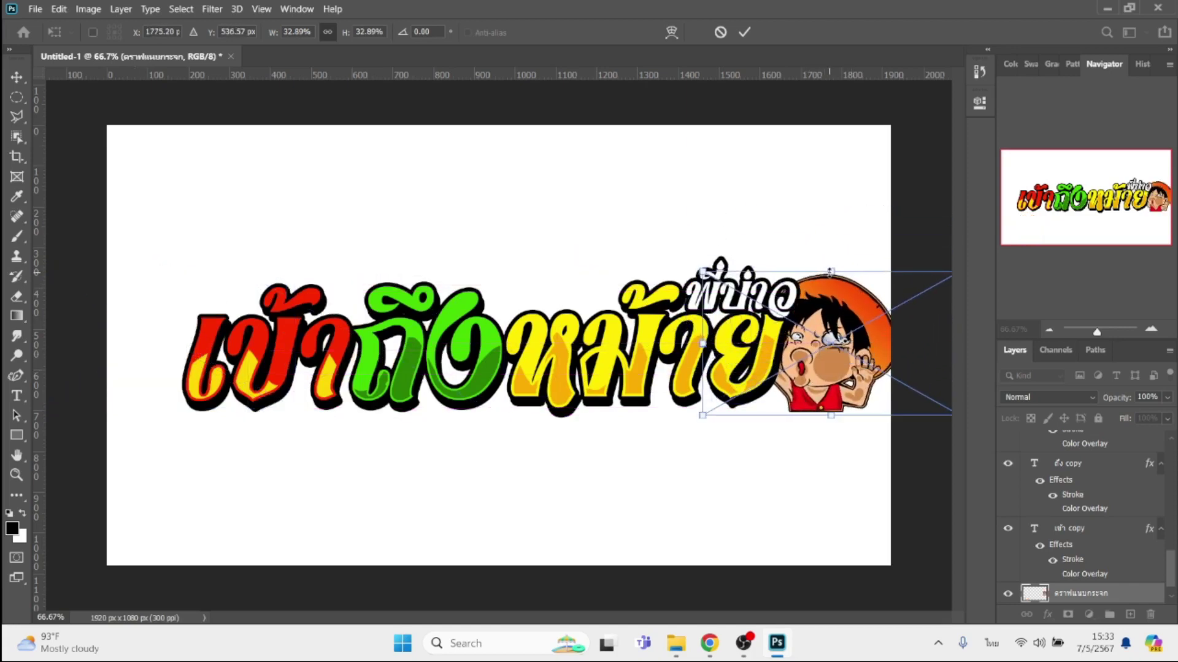
drag(830, 271, 848, 222)
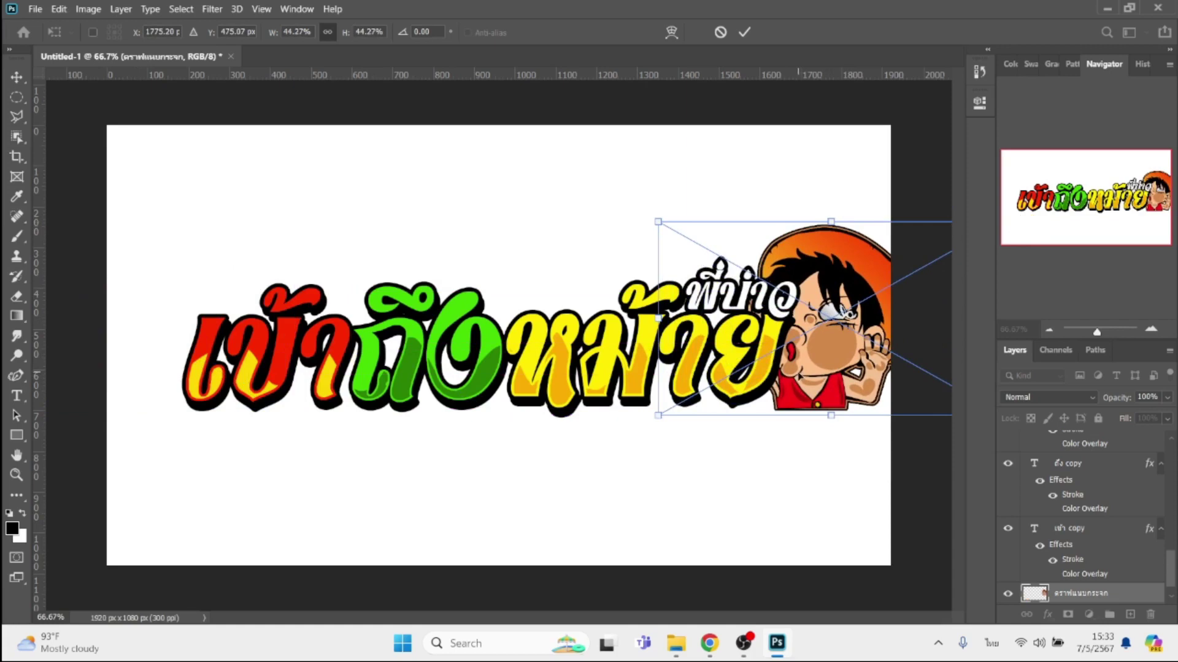
mouse_move(797, 379)
mouse_down()
mouse_move(825, 362)
mouse_move(667, 274)
mouse_up()
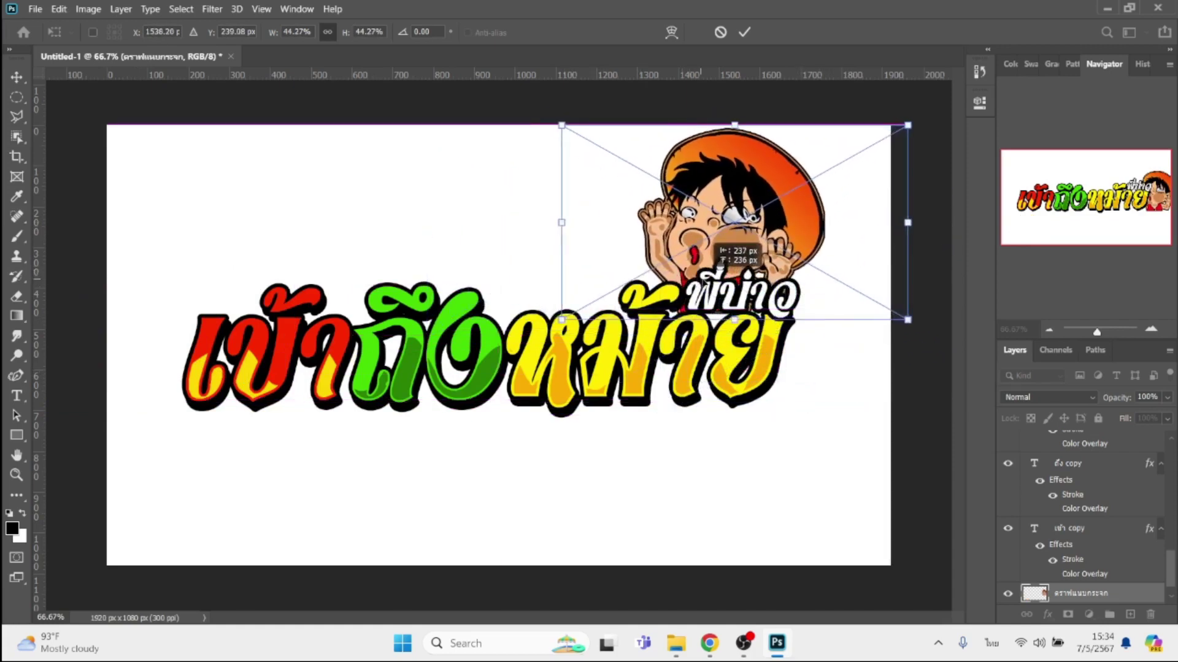
mouse_move(667, 274)
mouse_down()
mouse_move(713, 293)
mouse_move(140, 336)
mouse_up()
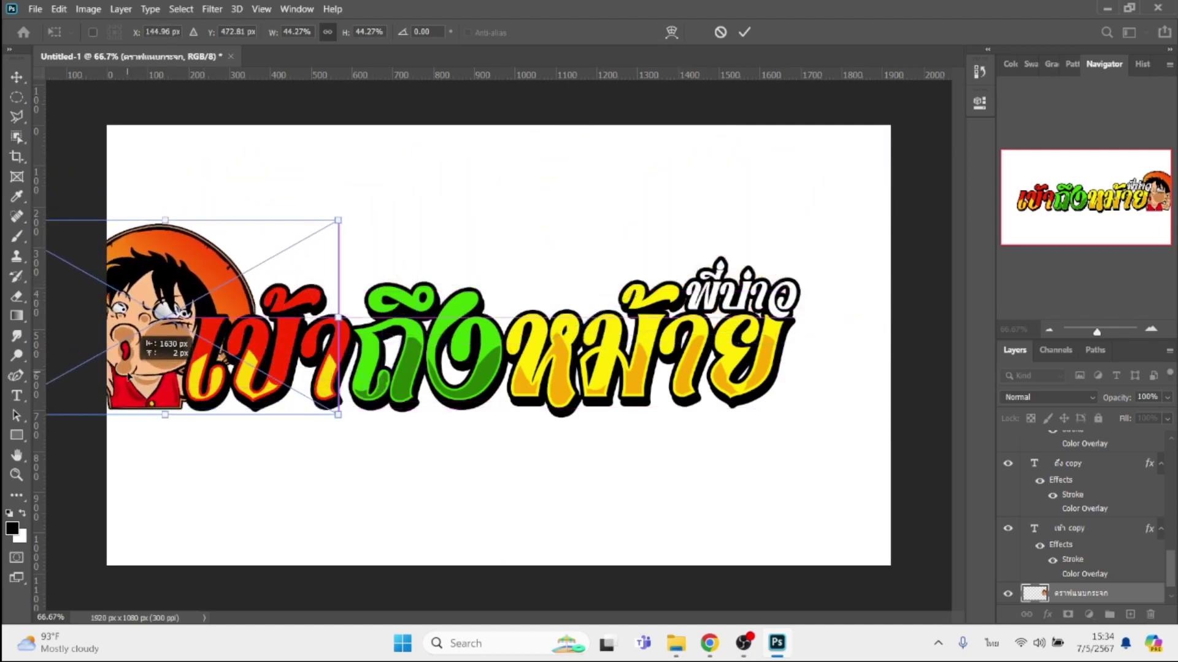
key(Return)
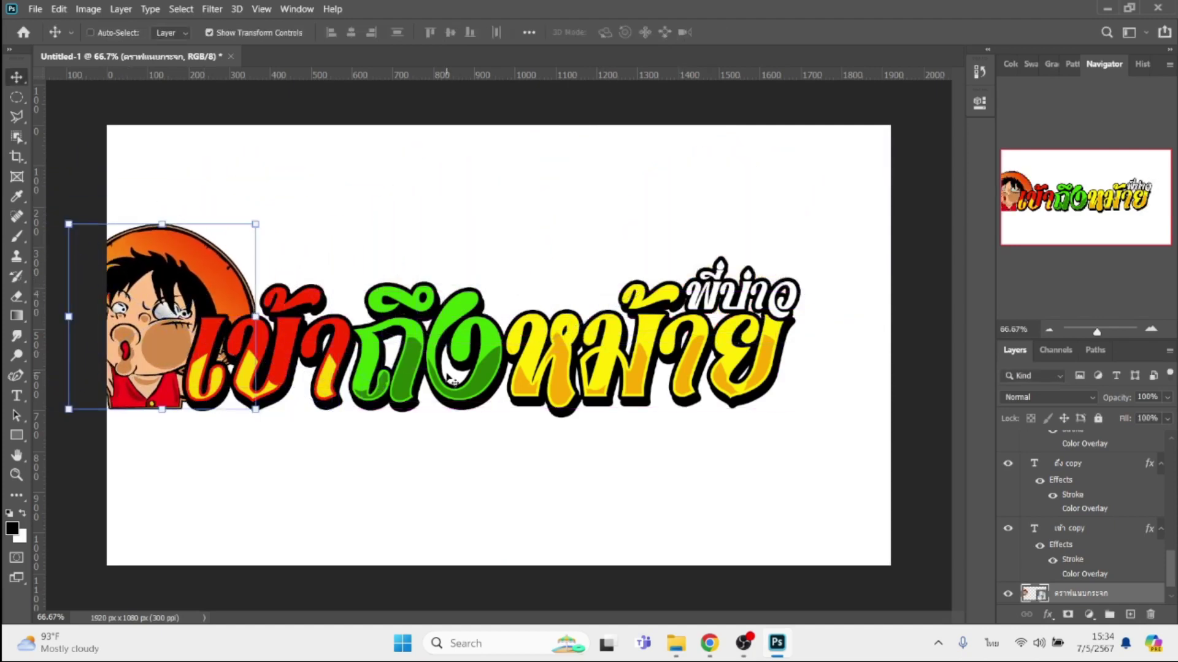
- Outline the cartoon character with a 10 px black Stroke positioned Outside
click(1052, 616)
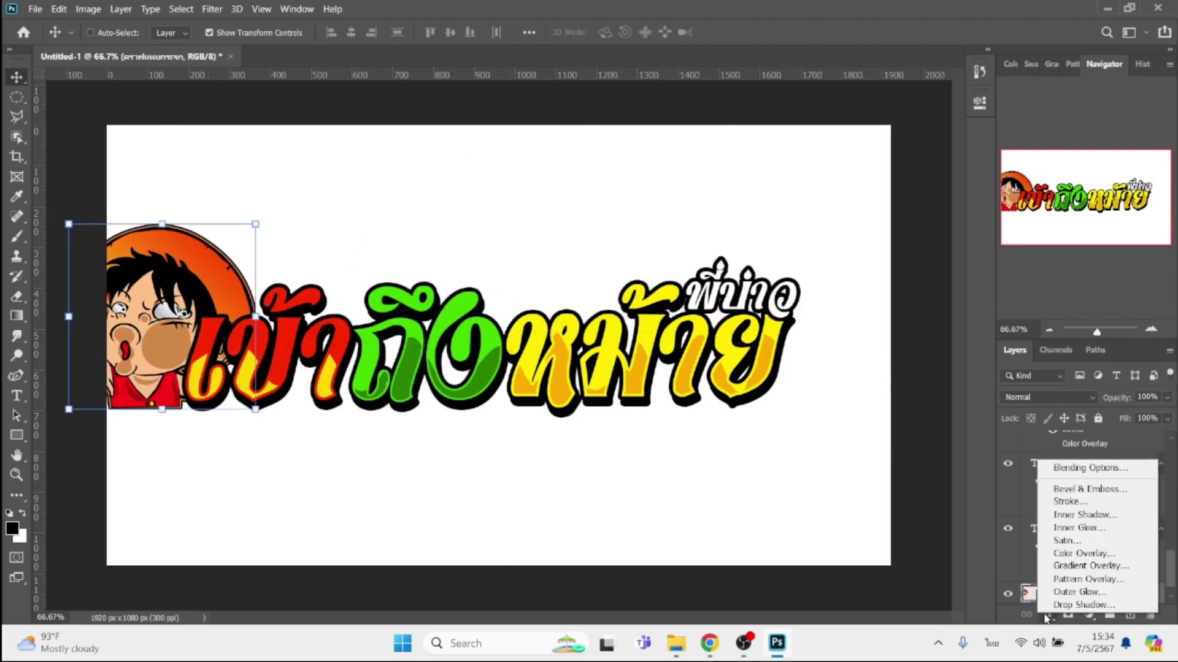
click(1066, 507)
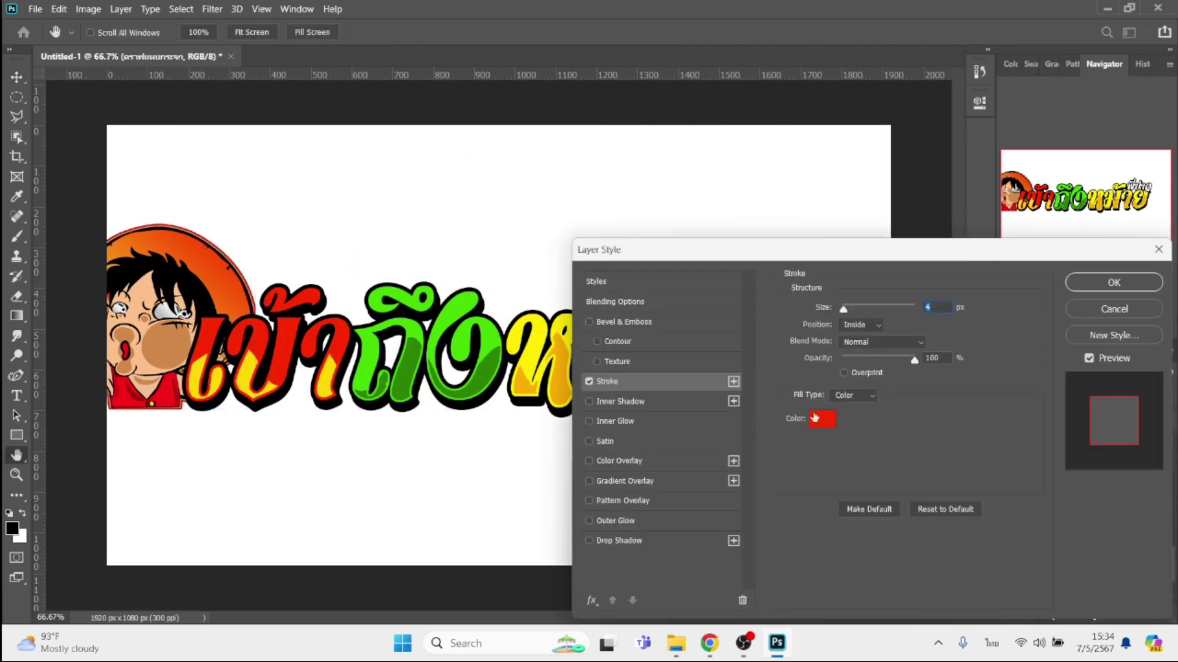
click(876, 324)
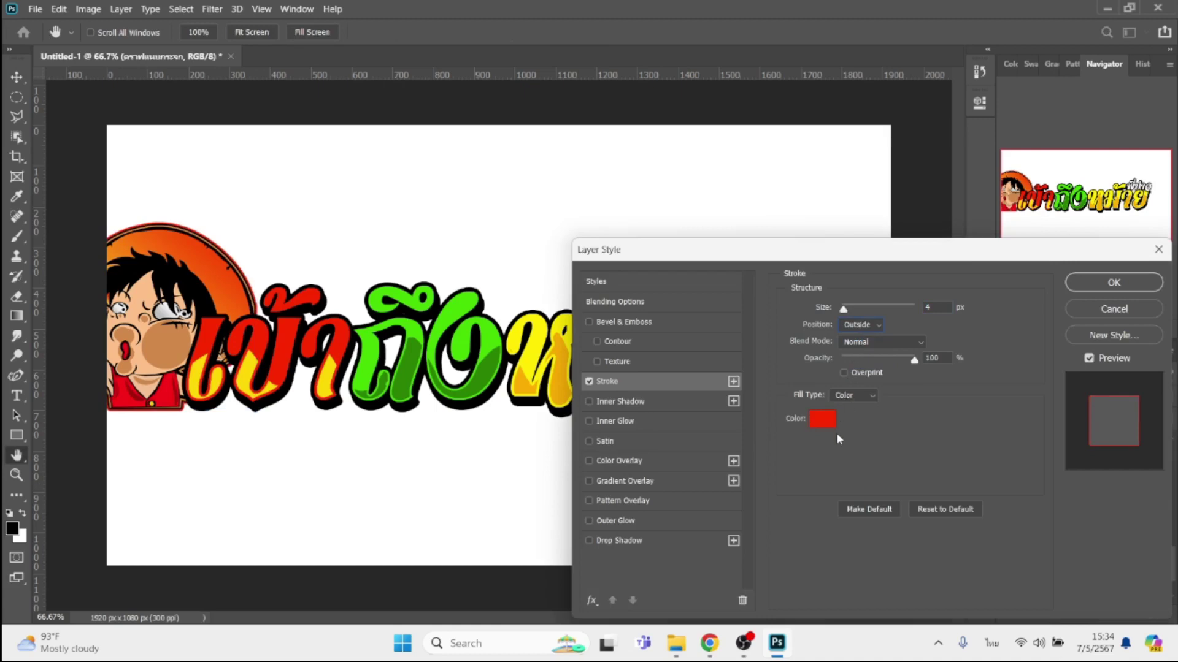
click(823, 420)
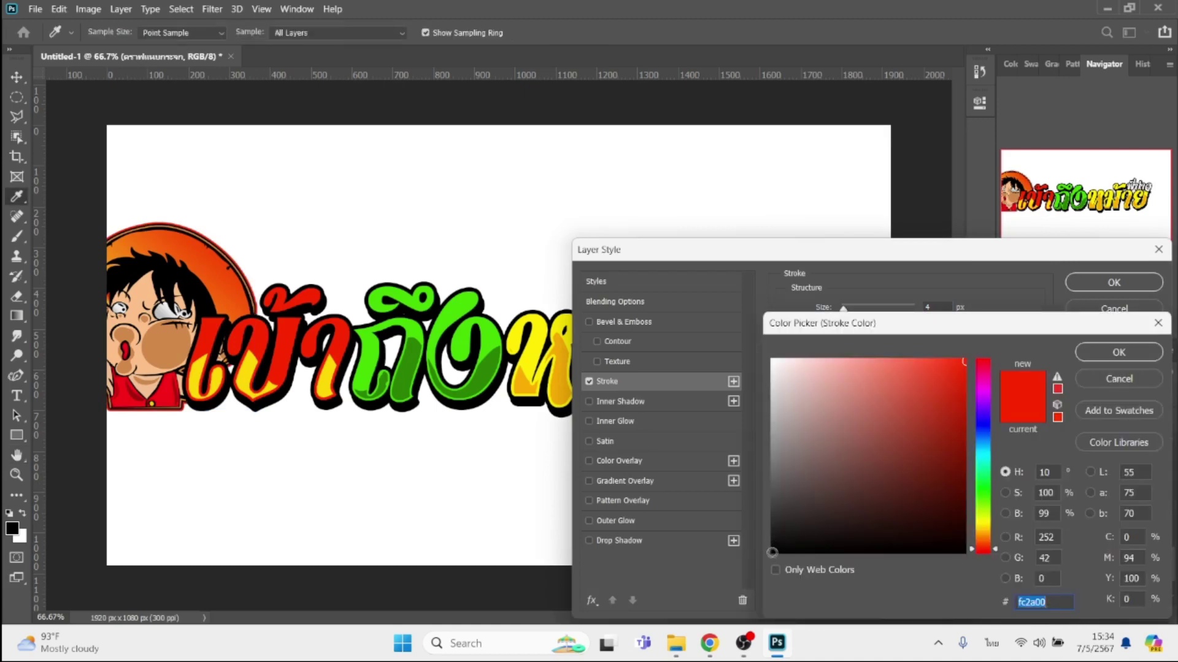
click(772, 552)
key(Return)
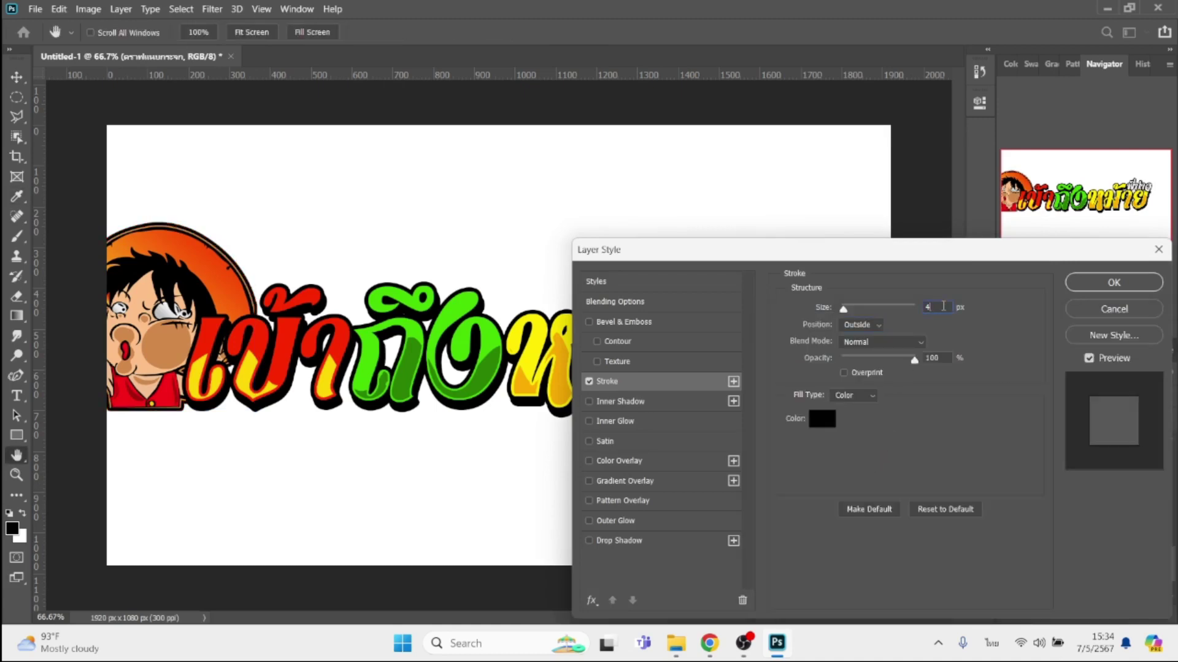
key(Up)
key(Up)
key(Up)
key(Up)
key(Up)
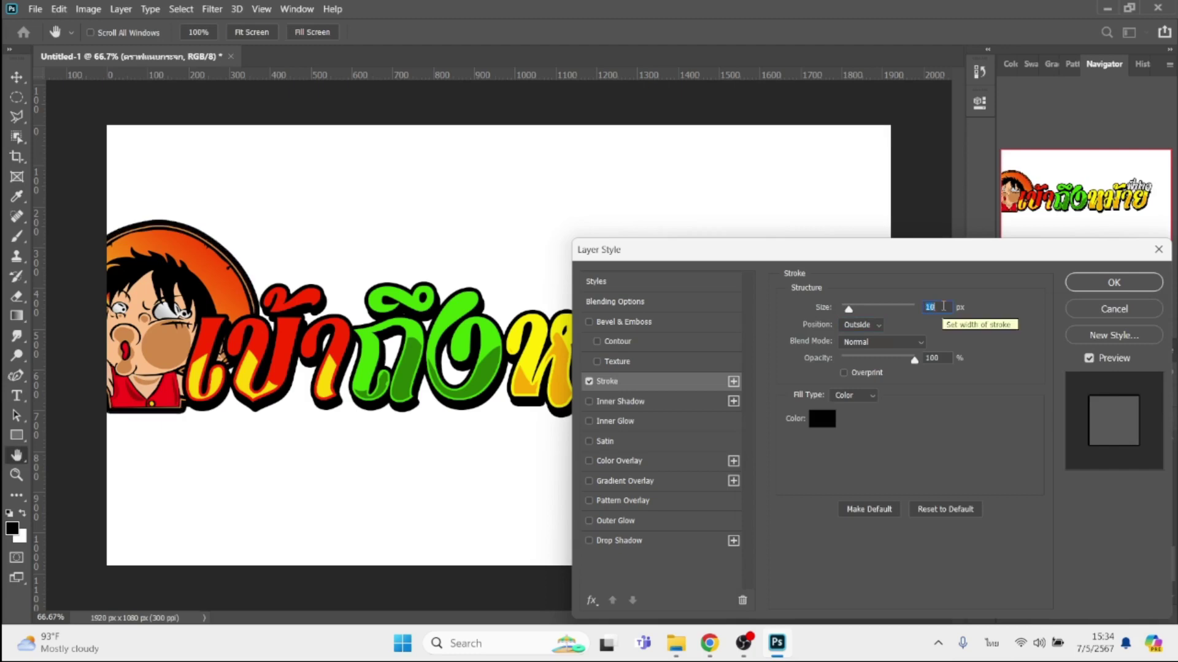
key(Return)
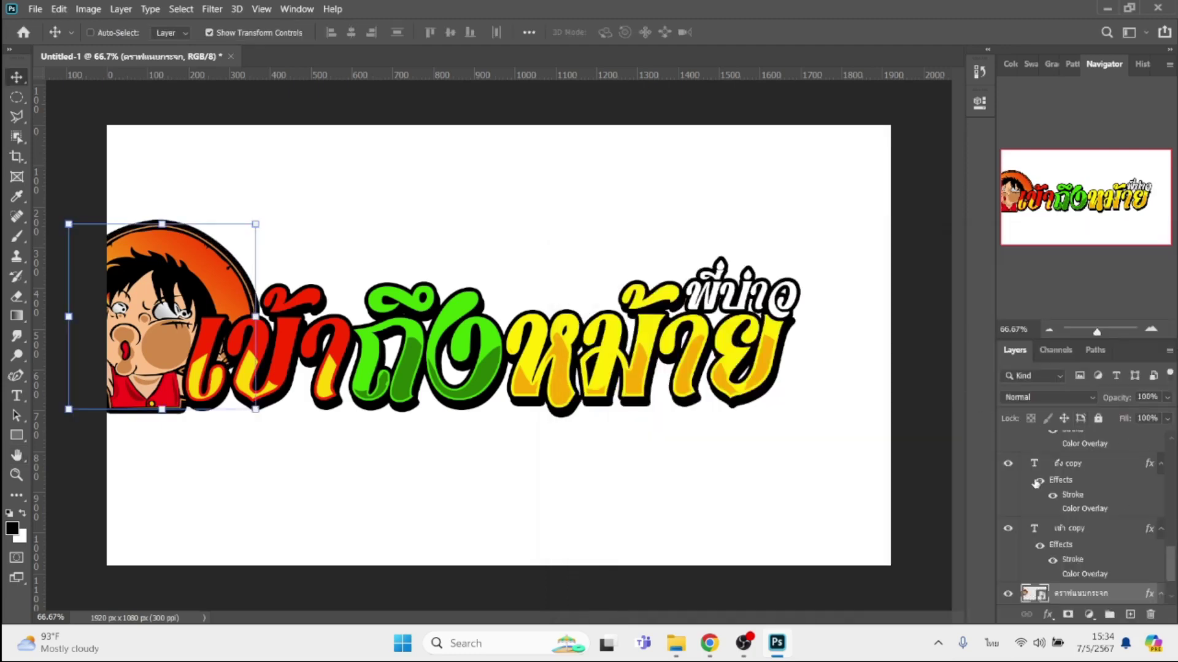
scroll(1084, 548, up, 5)
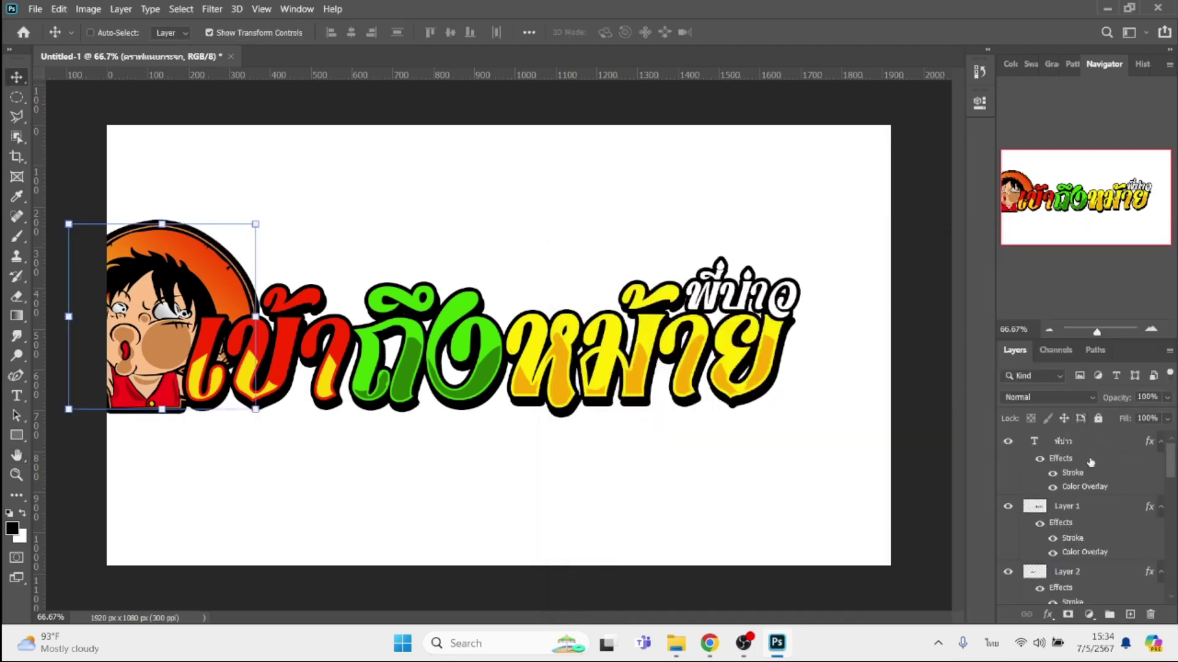
- Group the title and character layers into Group 1 and shift it right and down
shift+click(1092, 451)
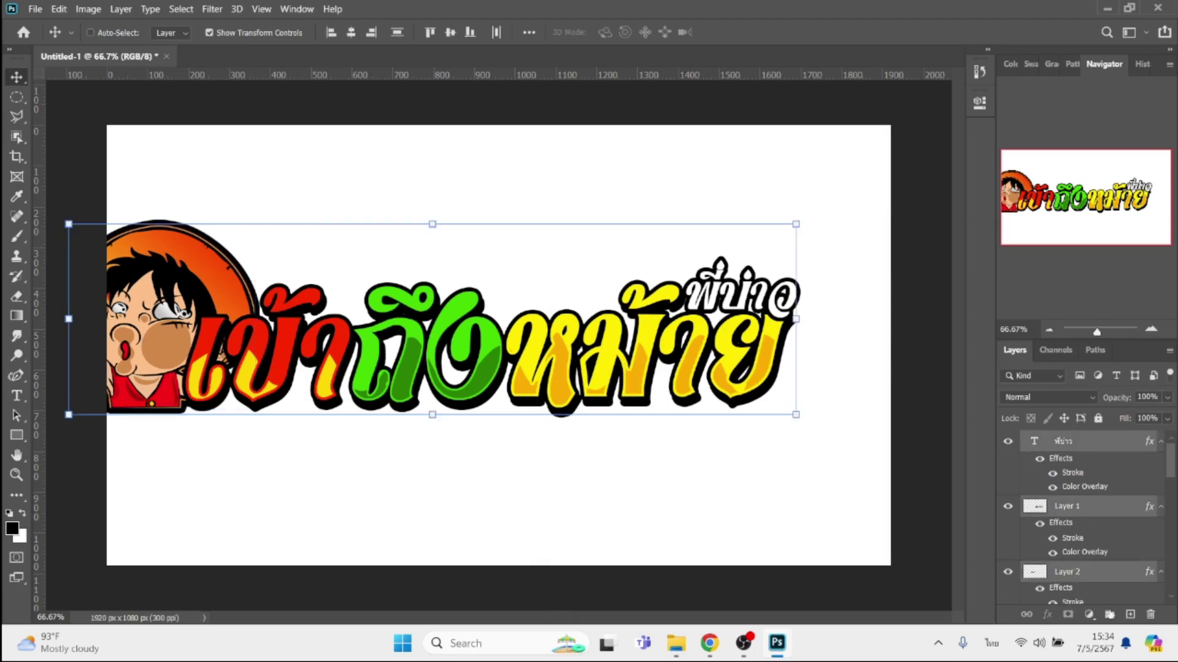
click(1110, 615)
drag(410, 342, 461, 373)
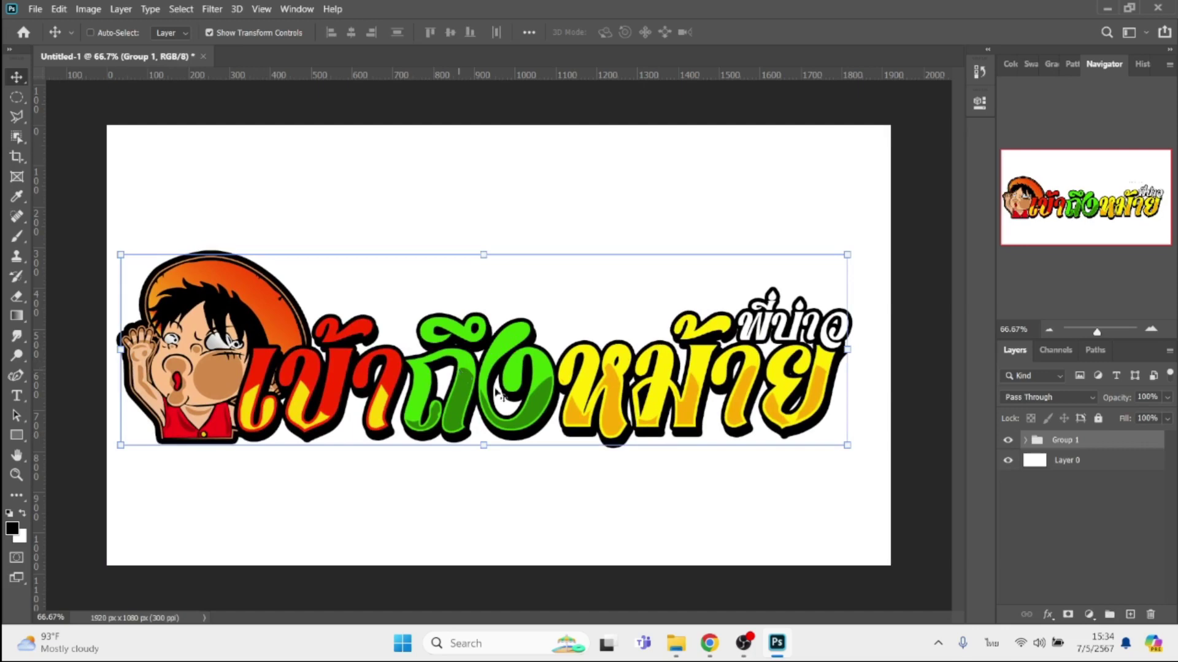
- Add a Stroke to Group 1 with its fill type set to Gradient
click(1045, 614)
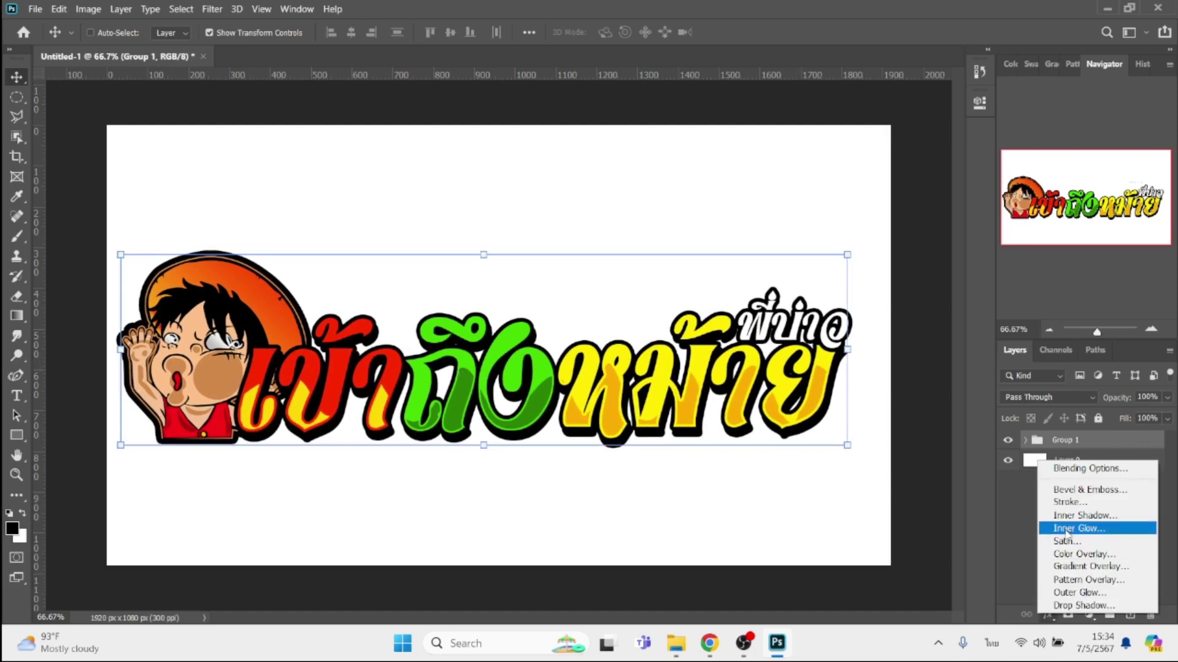
click(1061, 497)
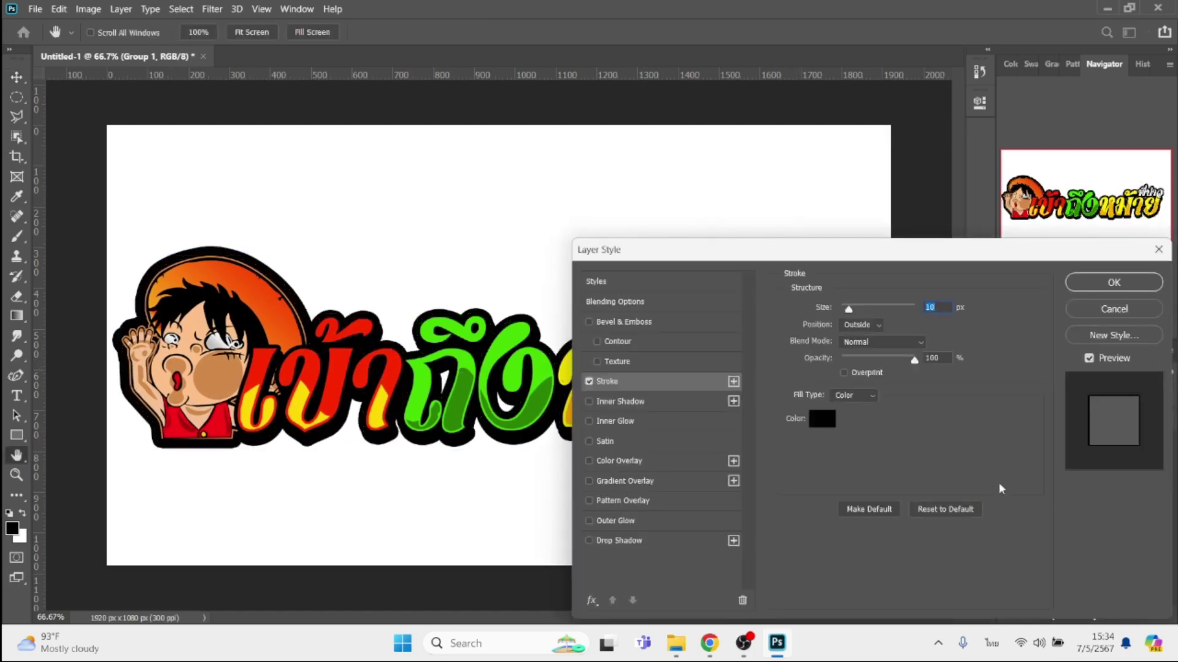
click(824, 422)
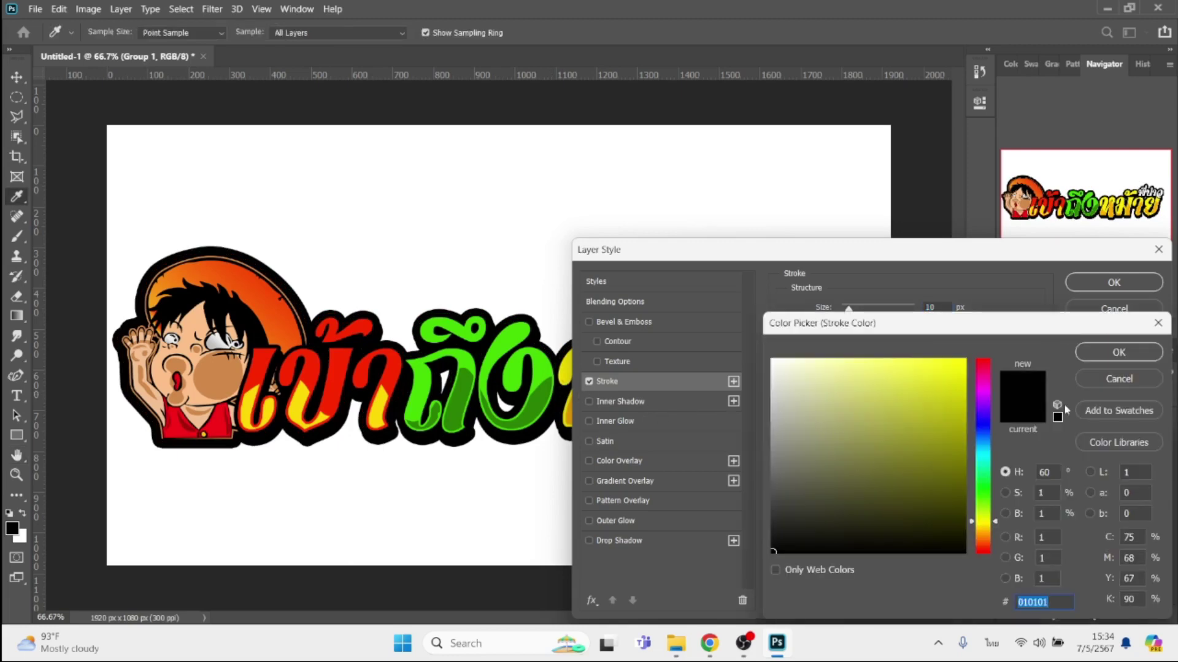
click(1107, 379)
click(869, 334)
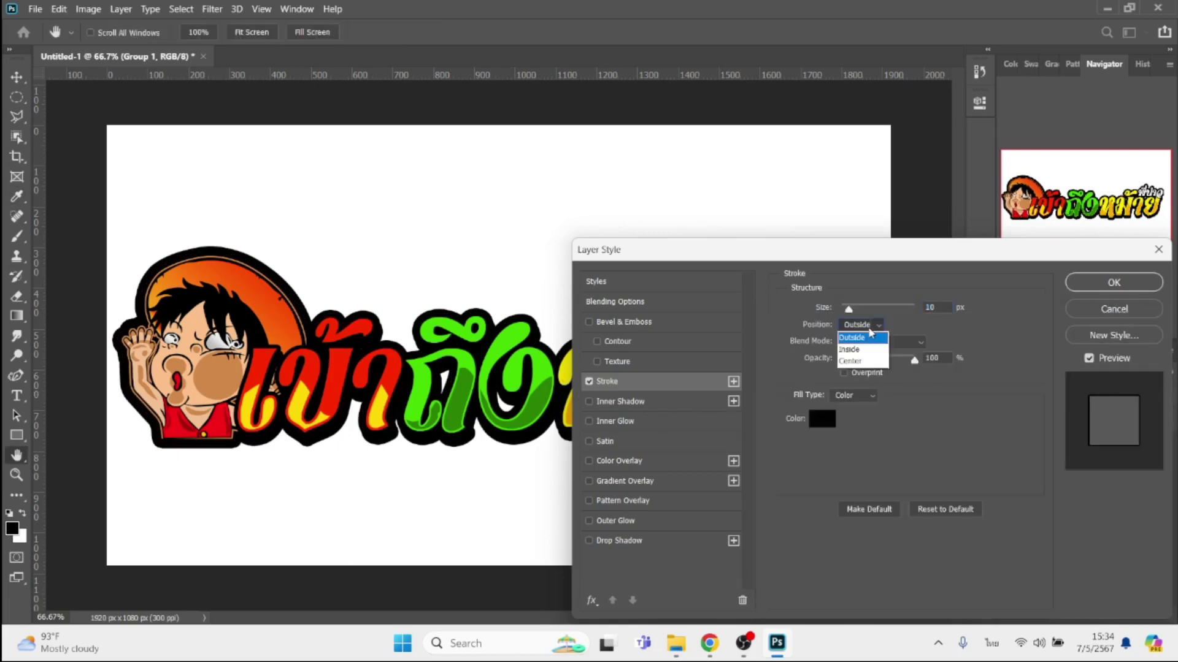
click(872, 397)
click(844, 410)
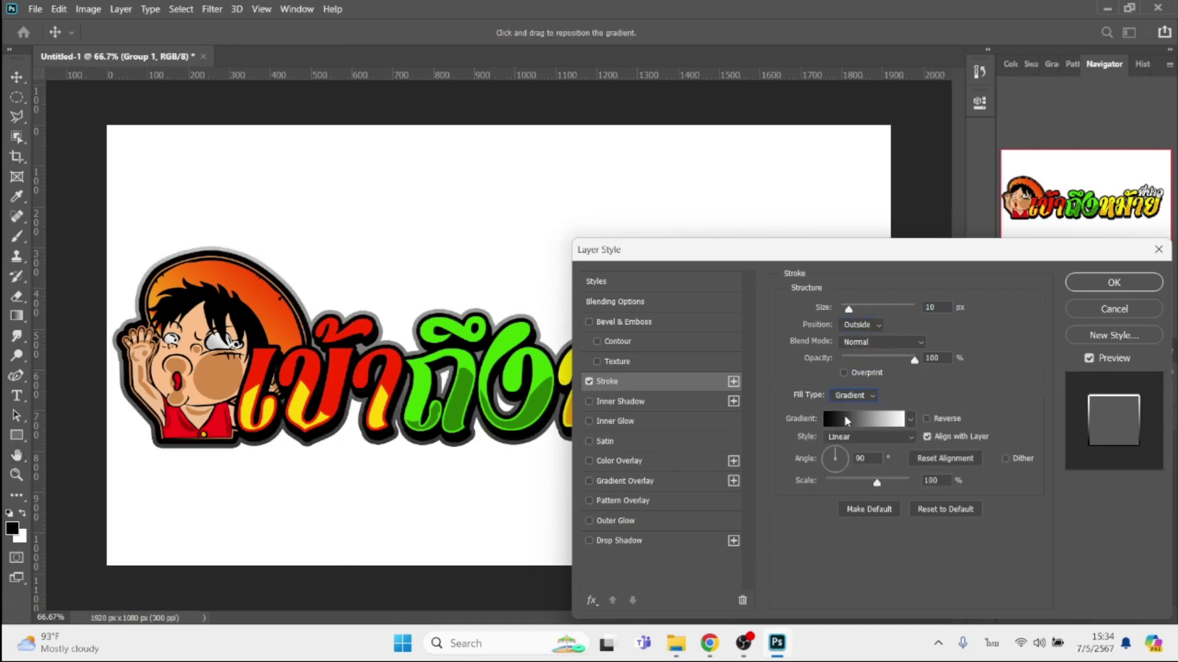
- Apply the Oranges gradient preset to the 21 px group outline
click(909, 420)
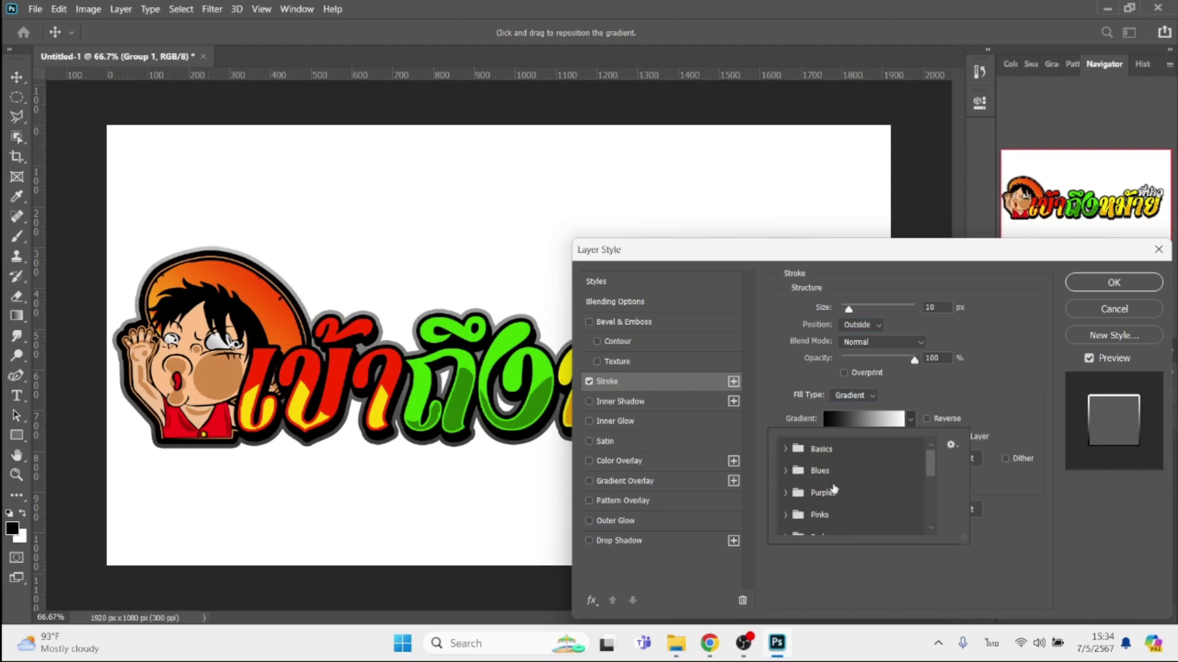
scroll(834, 489, down, 3)
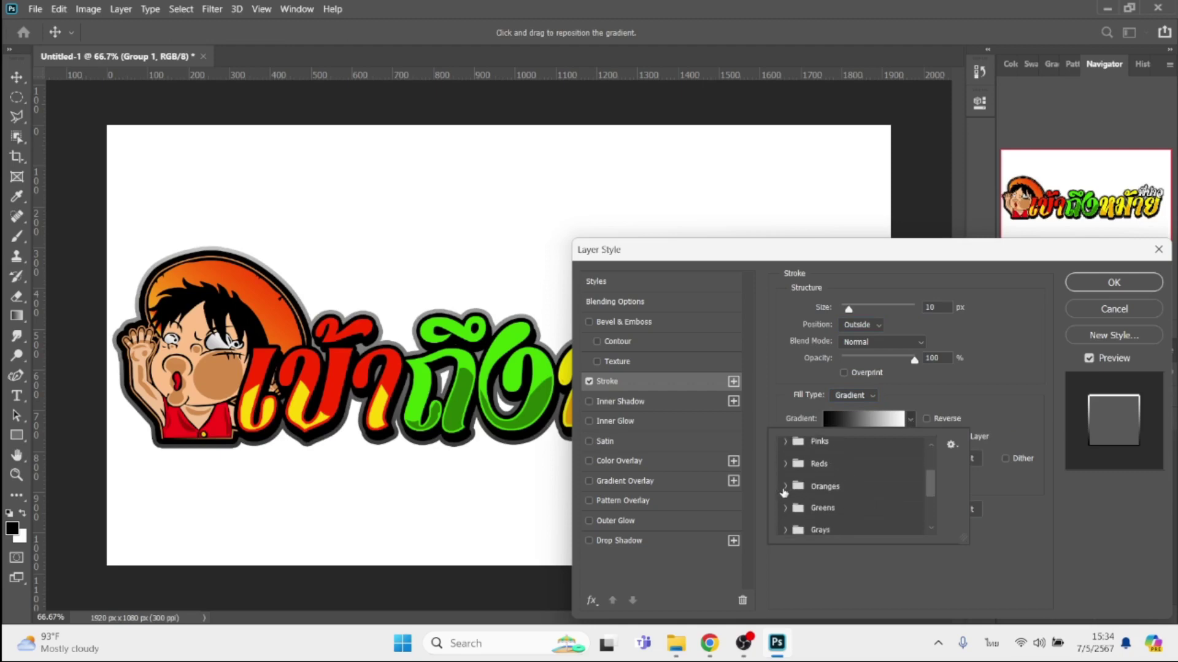
click(784, 489)
click(905, 507)
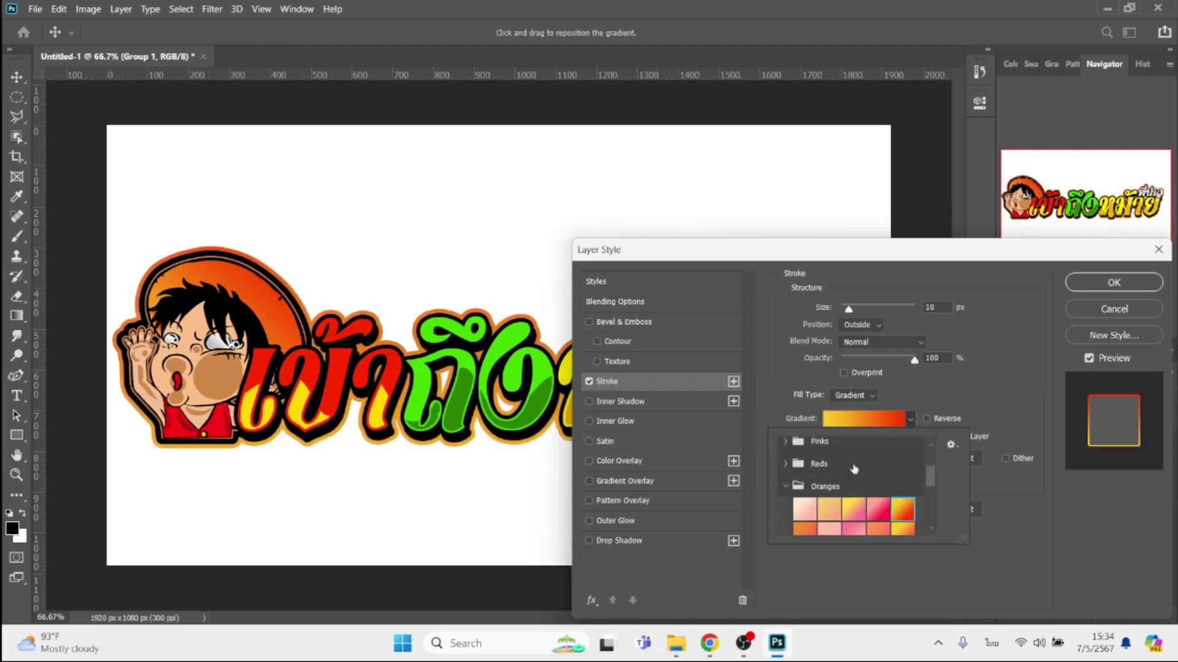
click(941, 297)
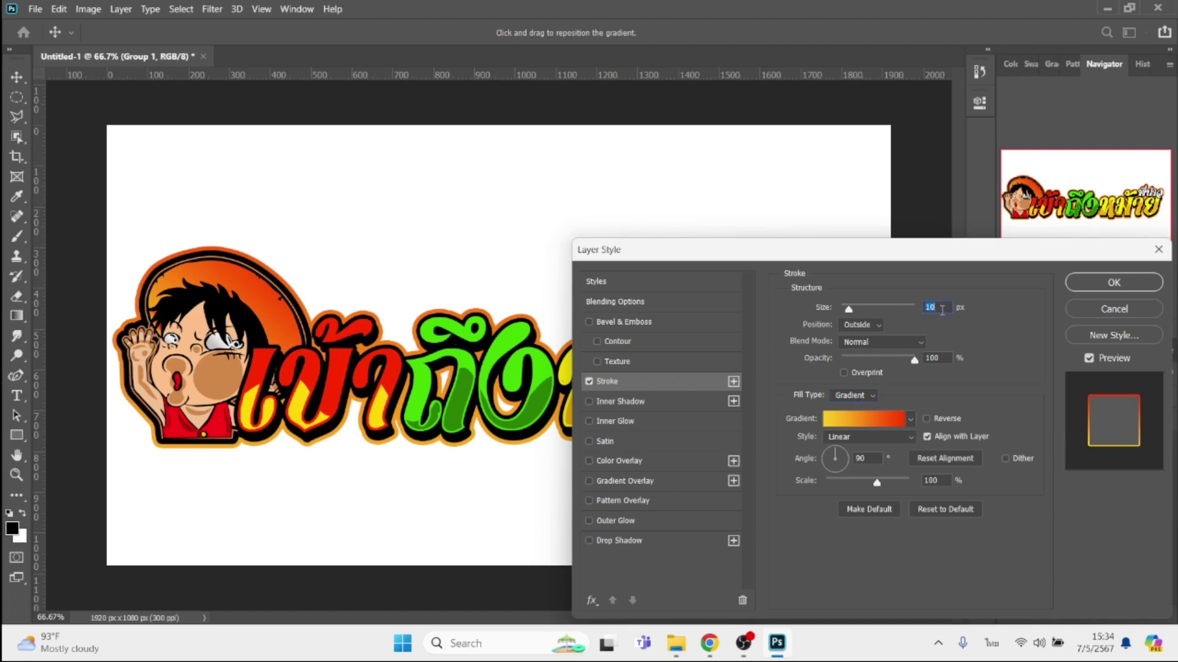
scroll(942, 309, up, 3)
scroll(942, 309, up, 3)
scroll(942, 310, up, 2)
scroll(942, 310, up, 3)
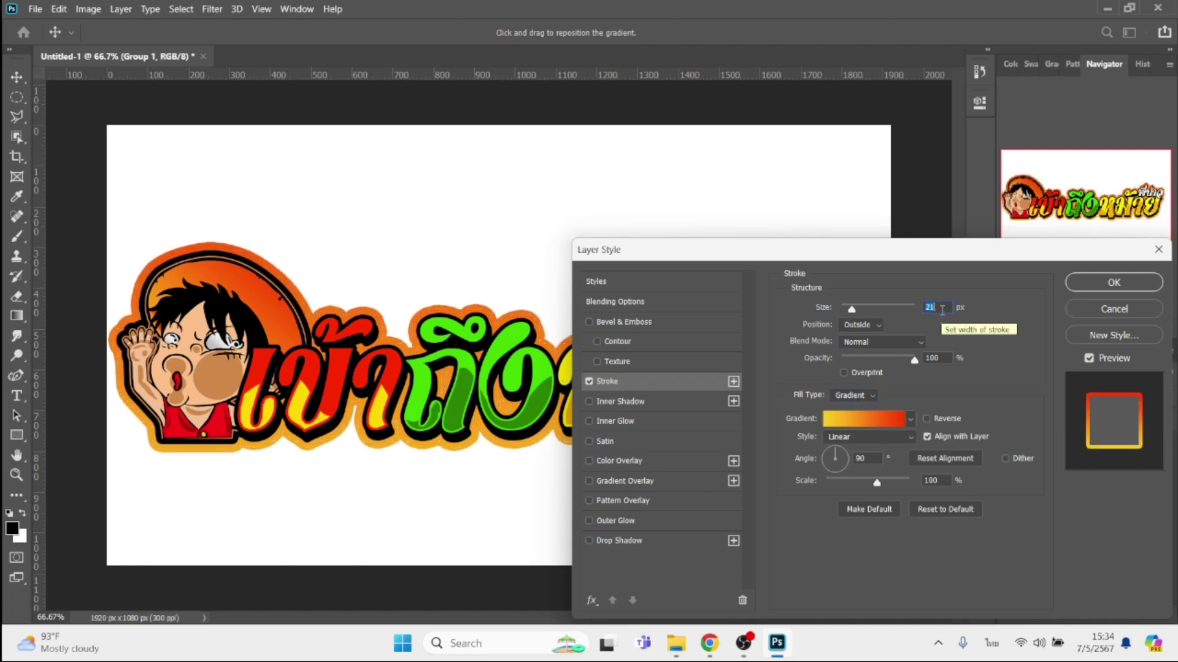
mouse_move(970, 258)
mouse_down()
mouse_move(892, 520)
mouse_move(868, 364)
mouse_up()
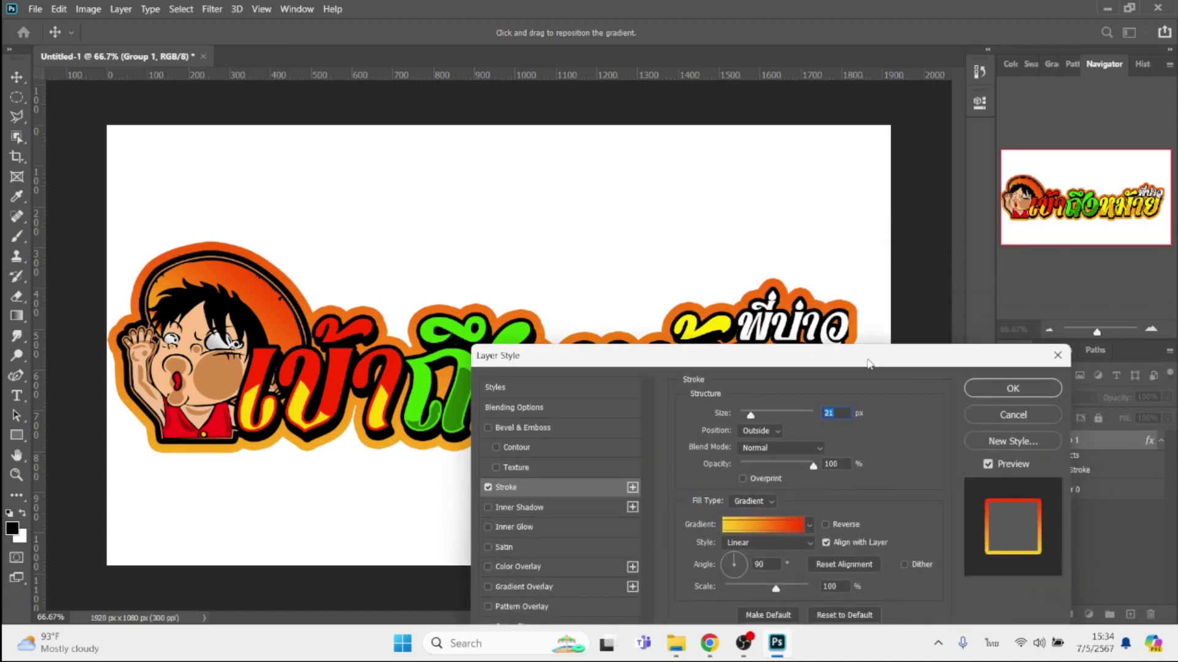
key(Return)
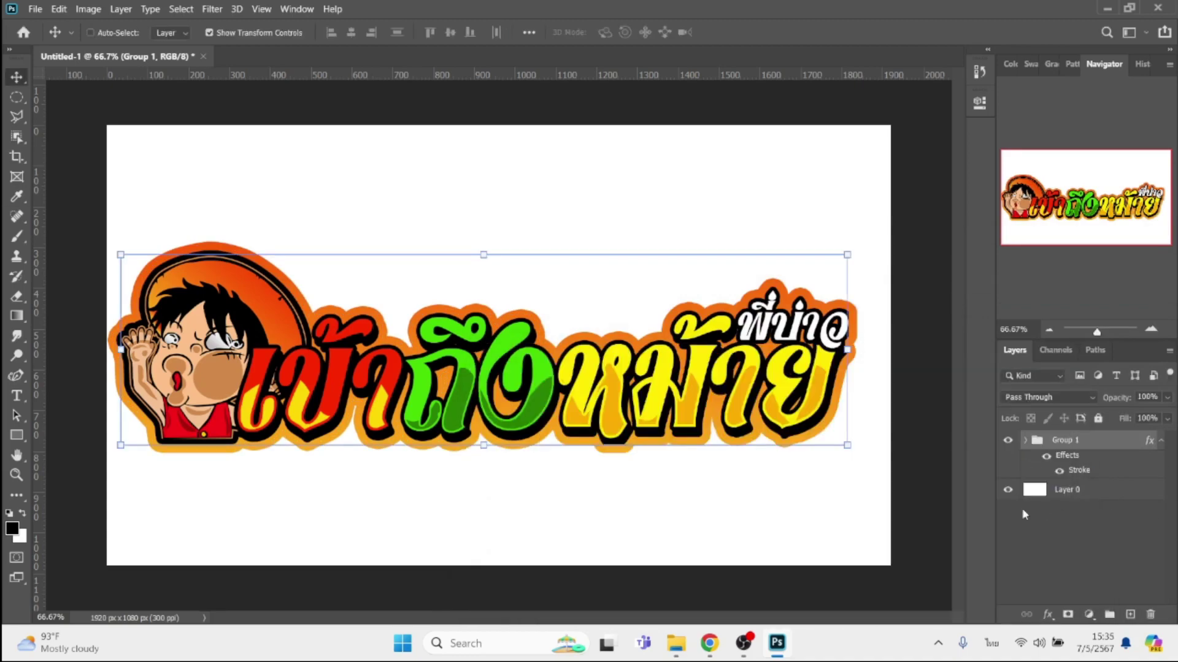
- Hide the white background and save the artwork to the Desktop as PNG เข้าถึงหม้ายพี่บ่าว
click(1007, 491)
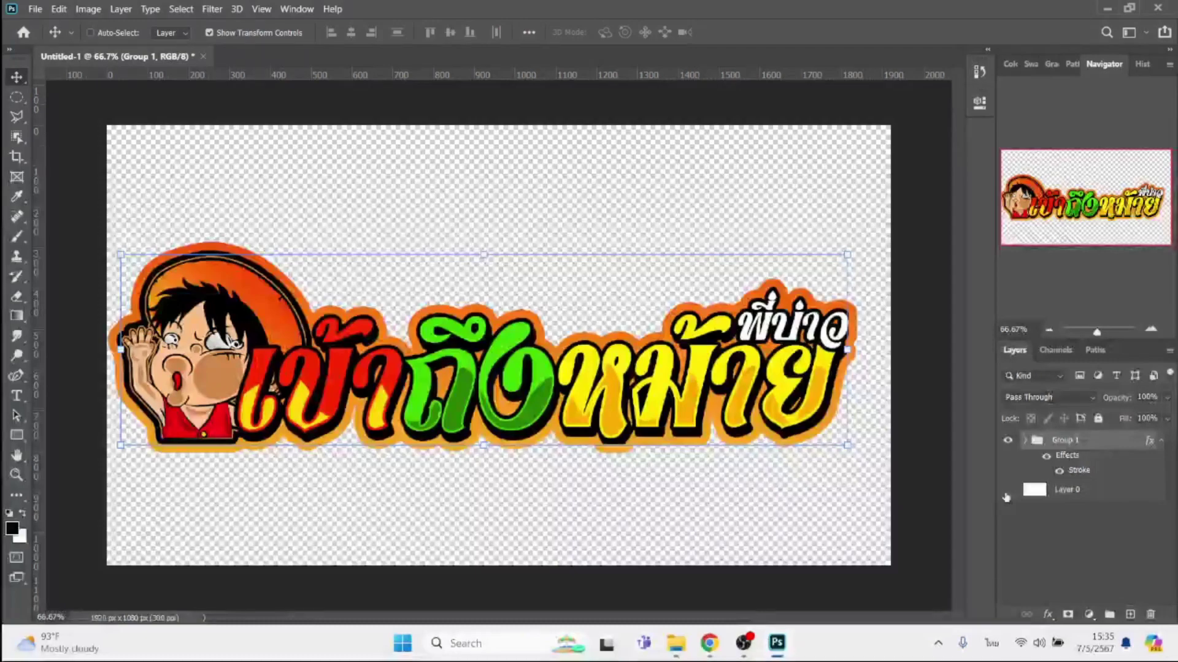
drag(653, 405, 667, 403)
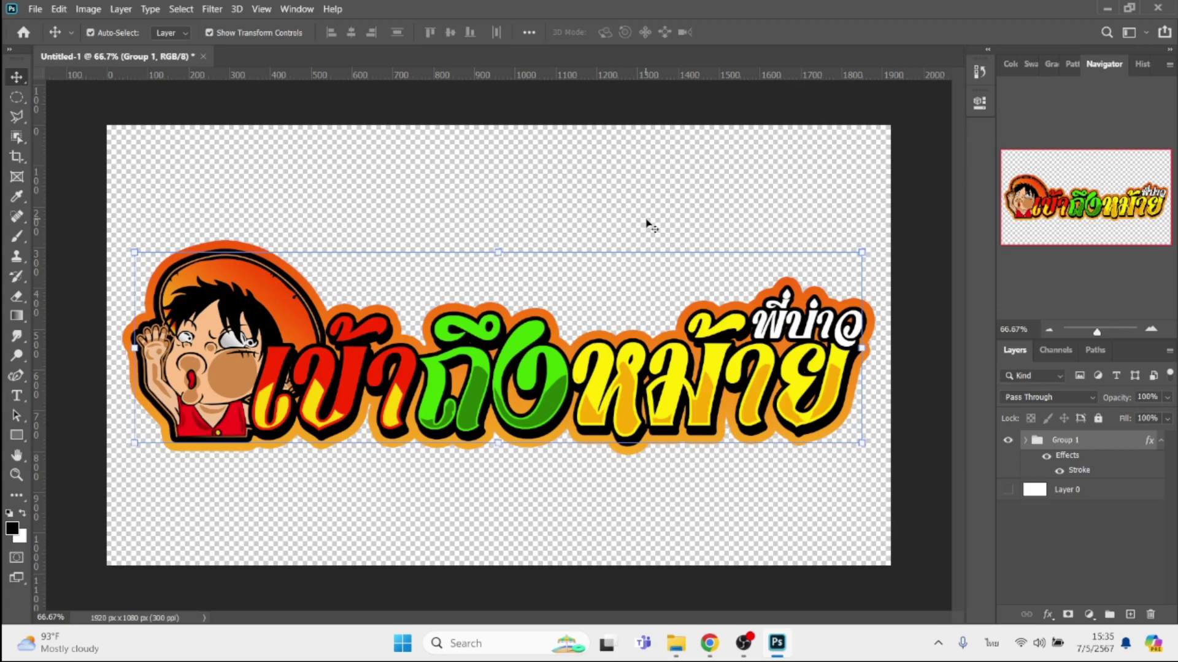
key(ctrl+s)
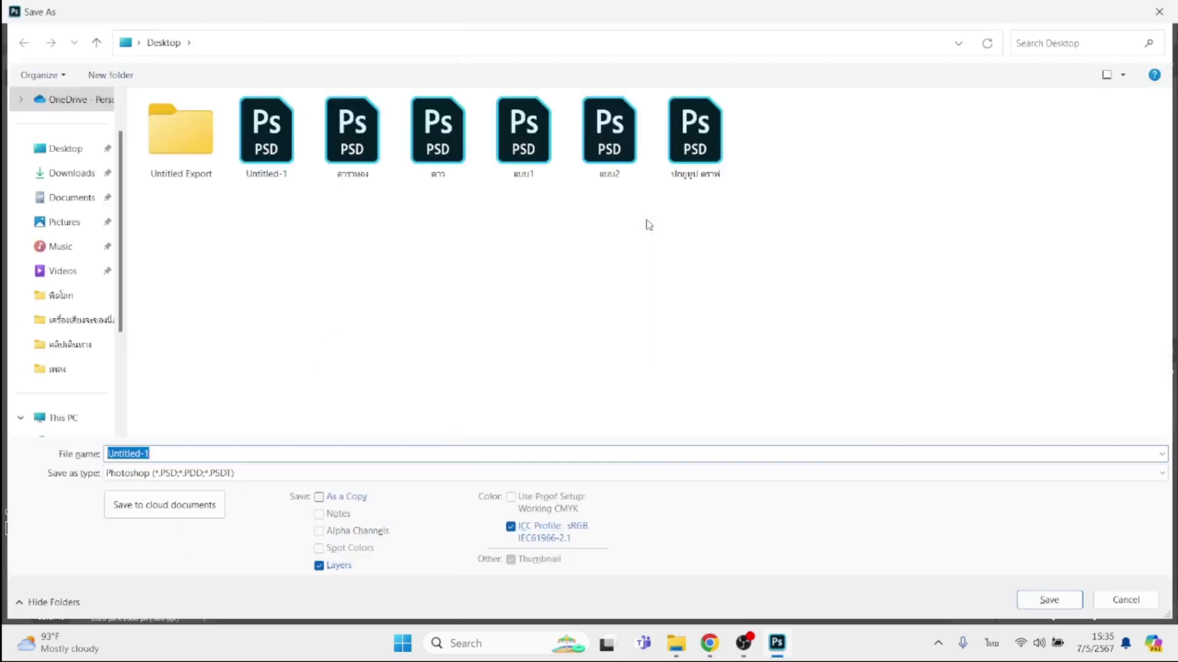
text(เข้าถึงหน่ายพี่บ่าว)
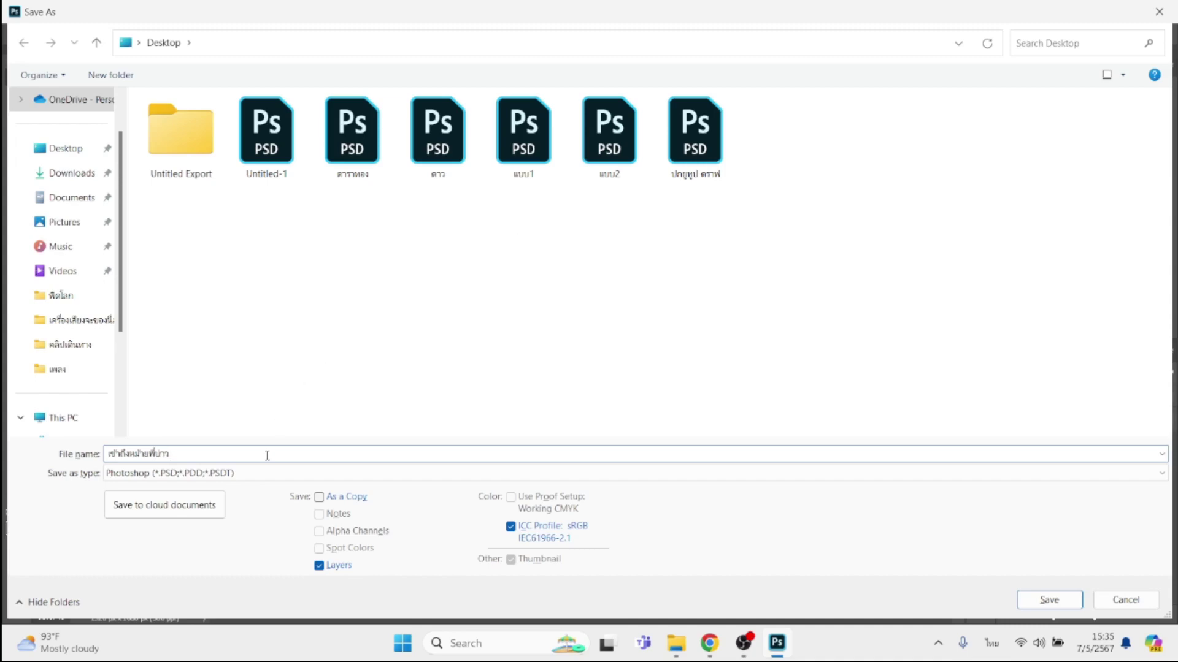
click(260, 474)
click(222, 409)
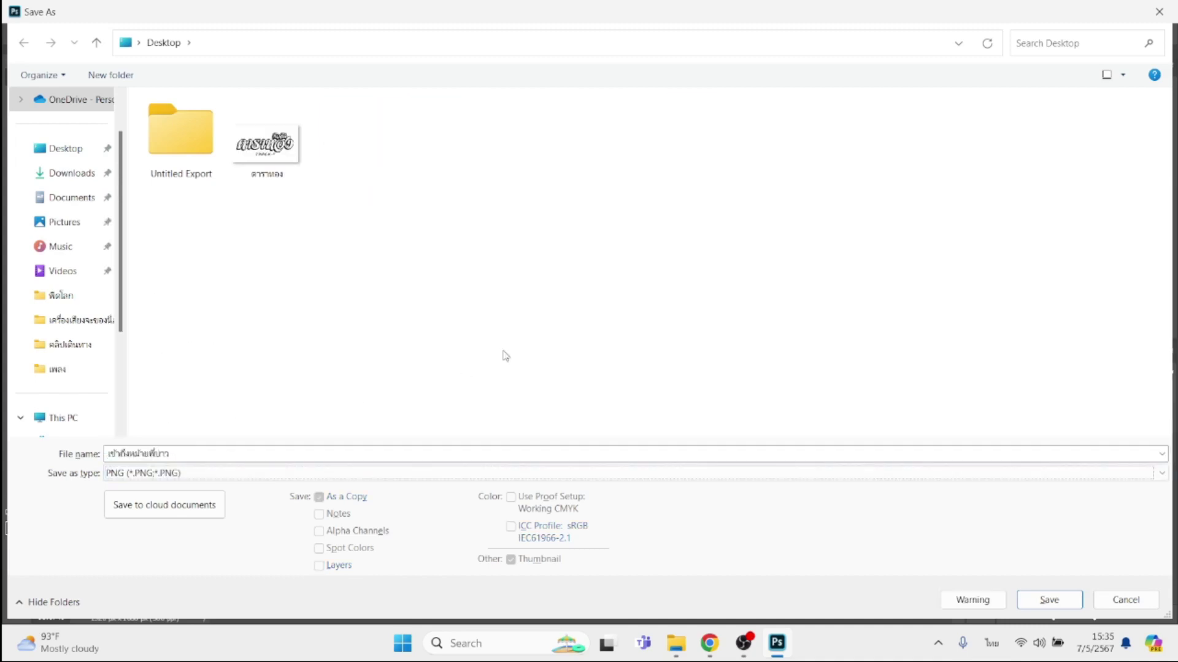
key(Return)
key(Return)
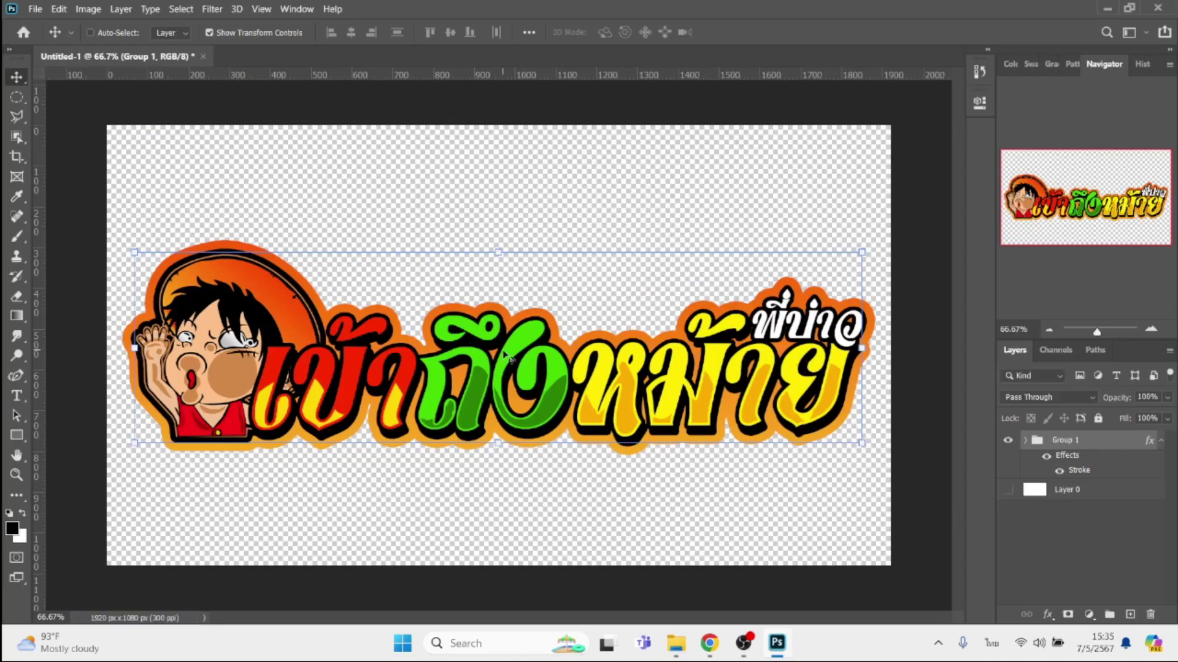
click(1109, 11)
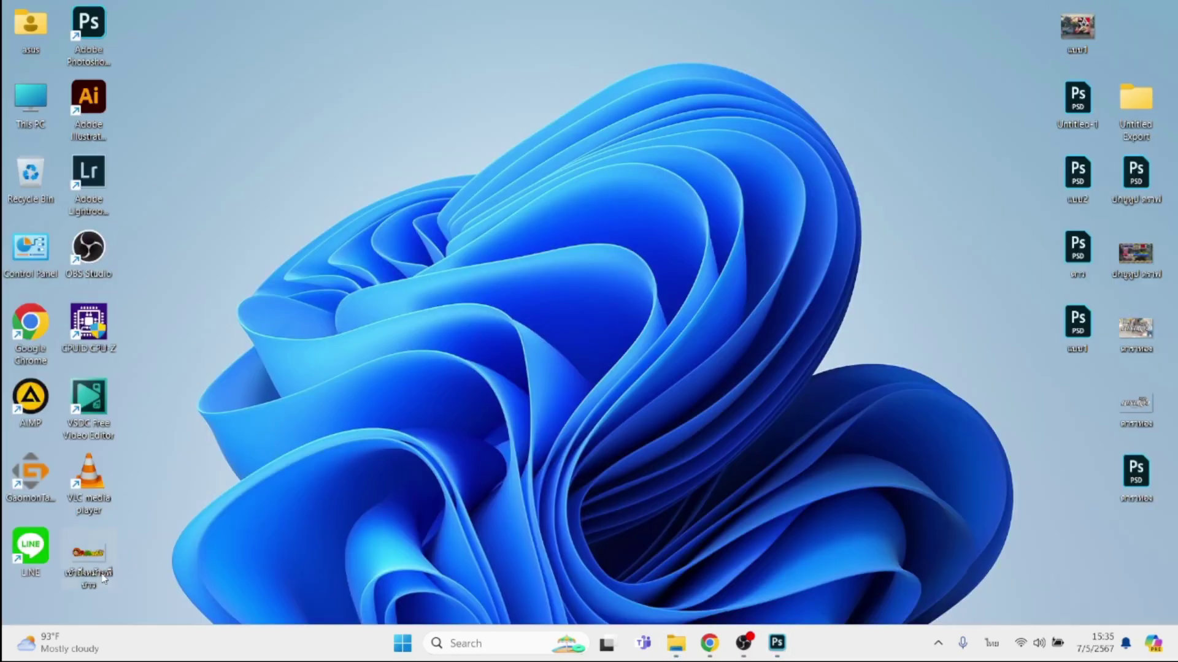
- Open เข้าถึงหม้ายพี่บ่าว.png from the desktop in Windows Photos to review it
double_click(103, 579)
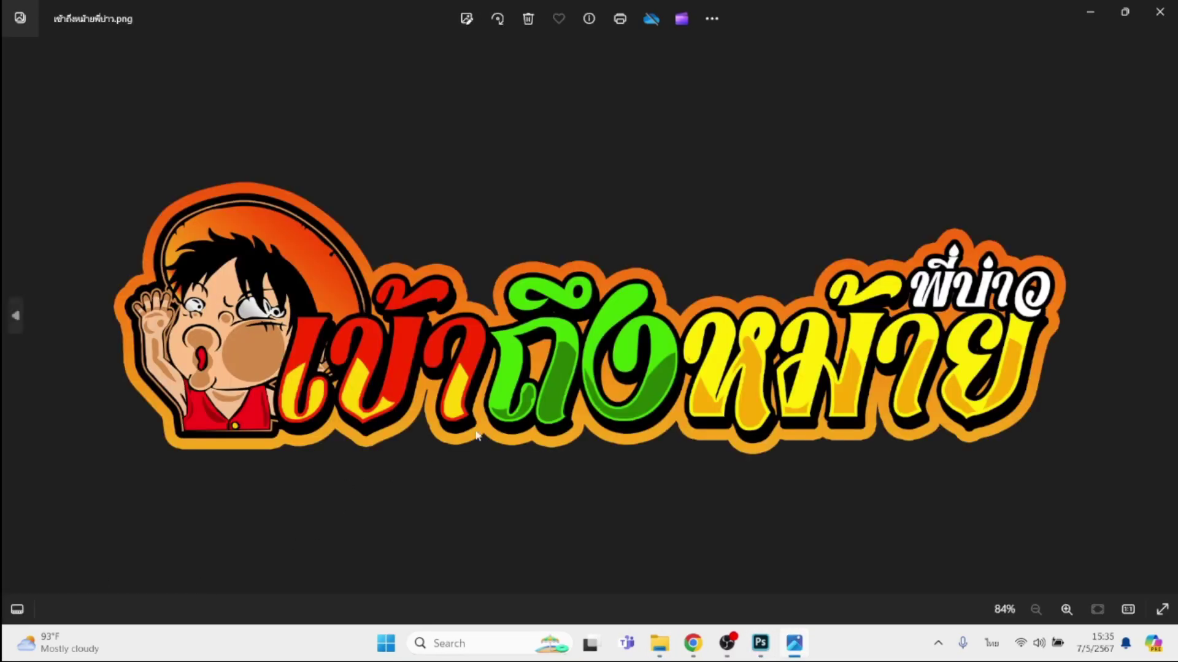